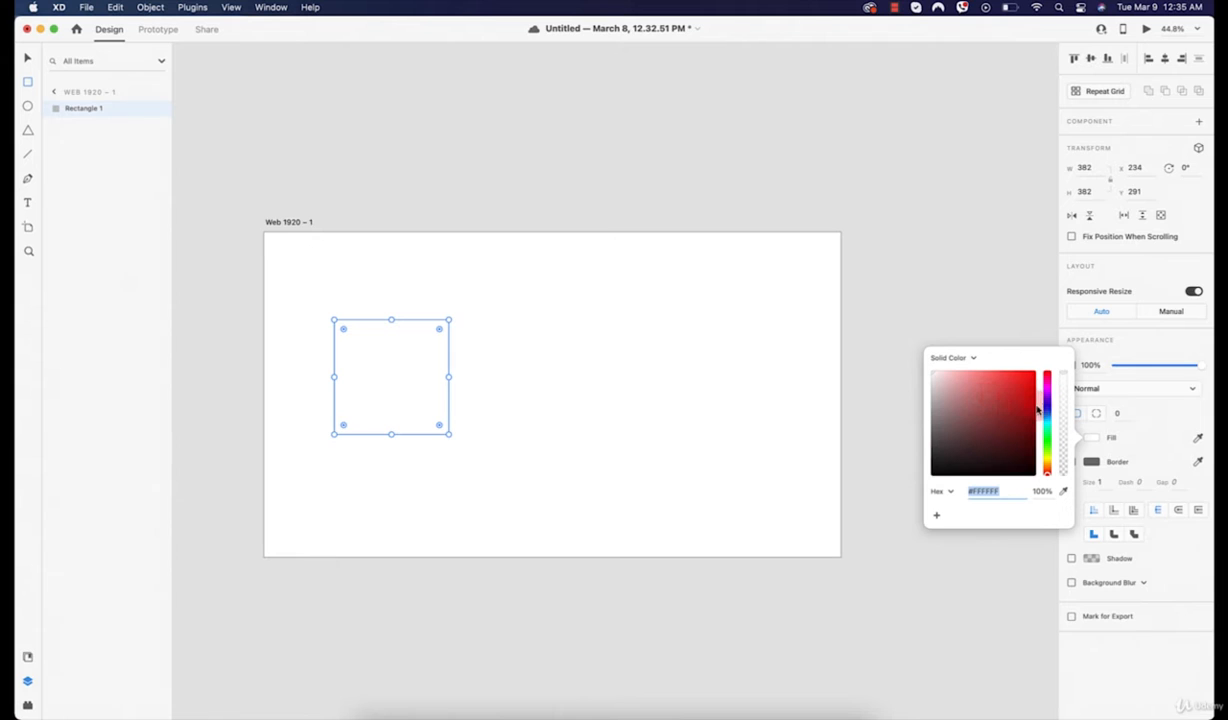
Step: Fill the square with purple #5A27E3
{"action": "left_click", "coordinate": [1046, 400]}
{"action": "left_click", "coordinate": [1014, 388]}
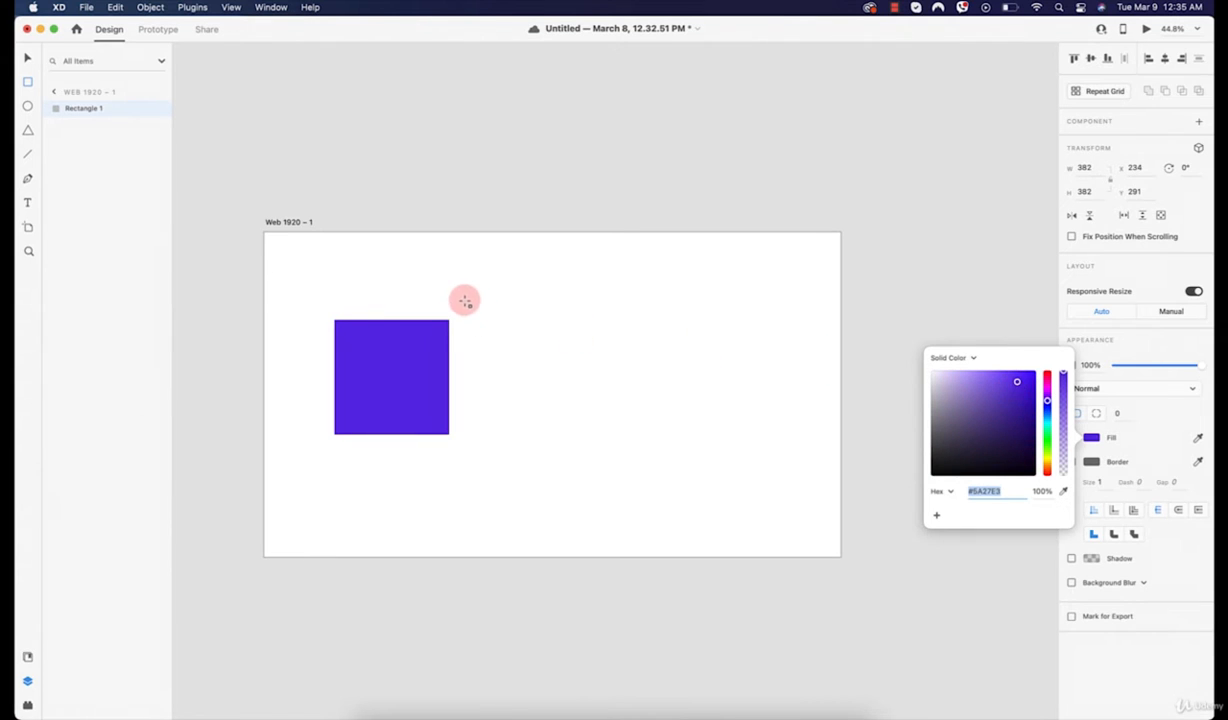
Step: Draw a circle about 442 px wide beside the square and fill it with light pink
{"action": "left_click", "coordinate": [27, 107]}
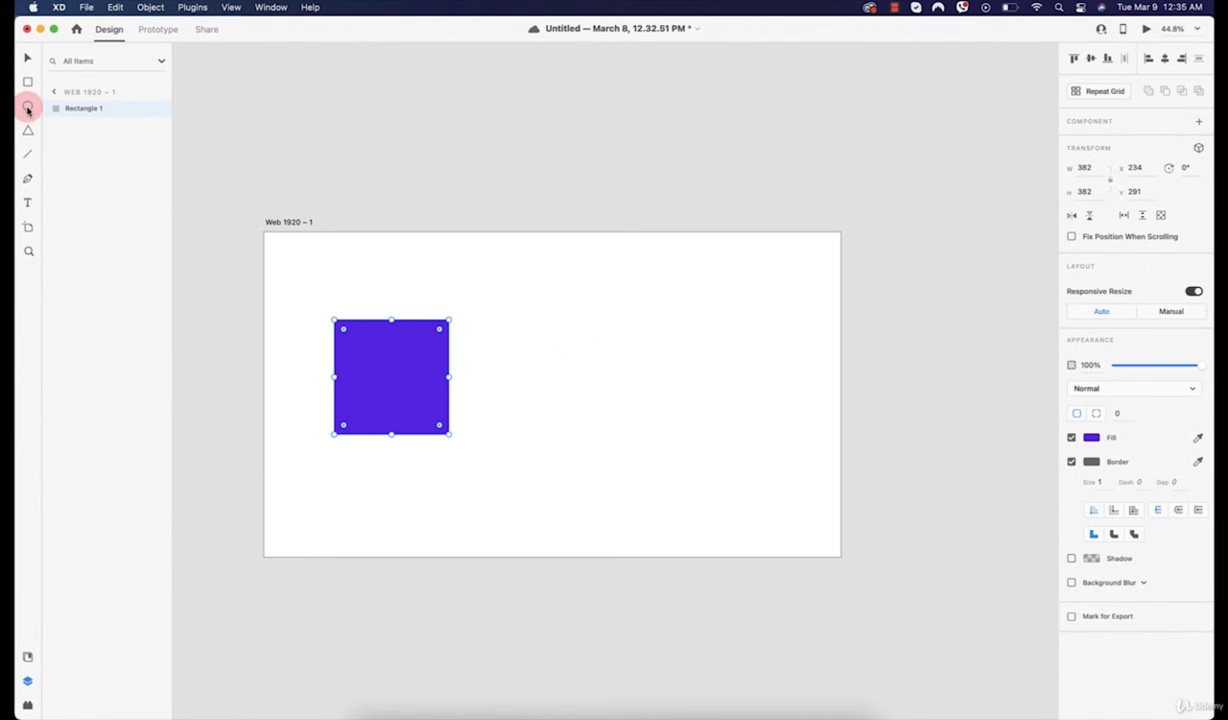
{"action": "left_click_drag", "start_coordinate": [493, 332], "coordinate": [629, 462]}
{"action": "left_click", "coordinate": [1098, 420]}
{"action": "left_click_drag", "start_coordinate": [1046, 400], "coordinate": [976, 351]}
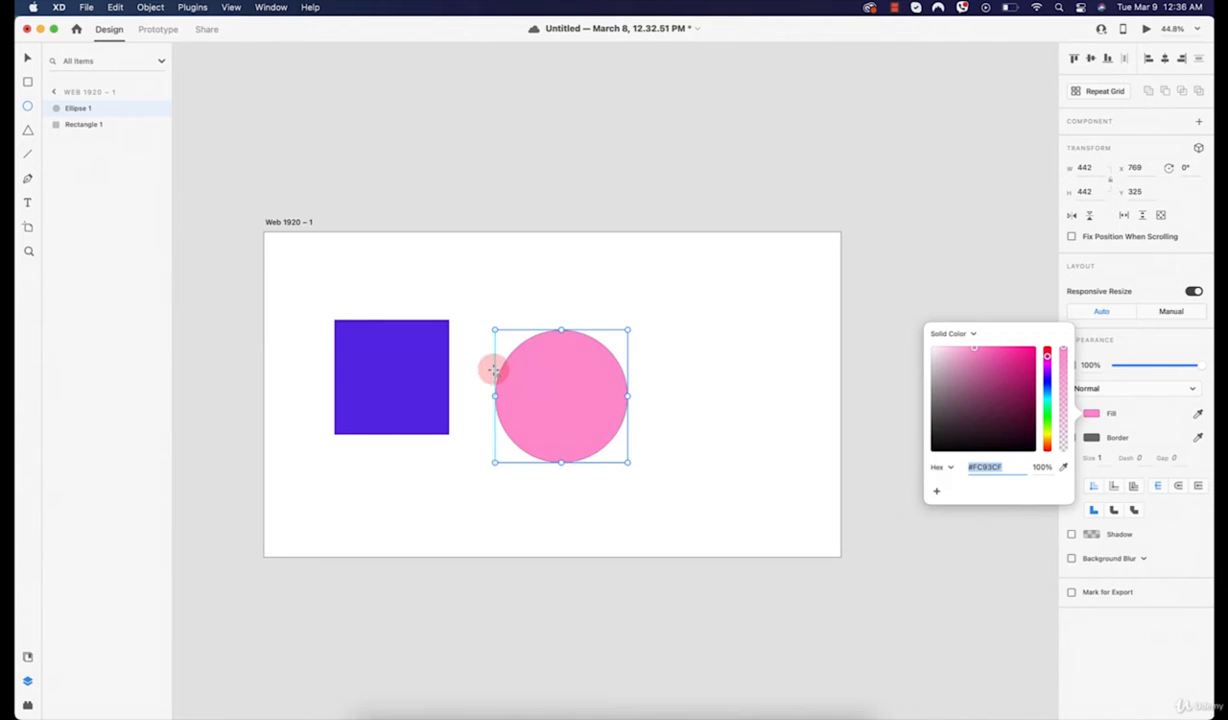
Step: Move the circle to about X 719, Y 261 so its center lines up with the square's center
{"action": "left_click", "coordinate": [482, 342]}
{"action": "mouse_move", "coordinate": [552, 372]}
{"action": "left_mouse_down"}
{"action": "mouse_move", "coordinate": [571, 394]}
{"action": "mouse_move", "coordinate": [561, 377]}
{"action": "left_mouse_up"}
{"action": "key", "text": "super+z"}
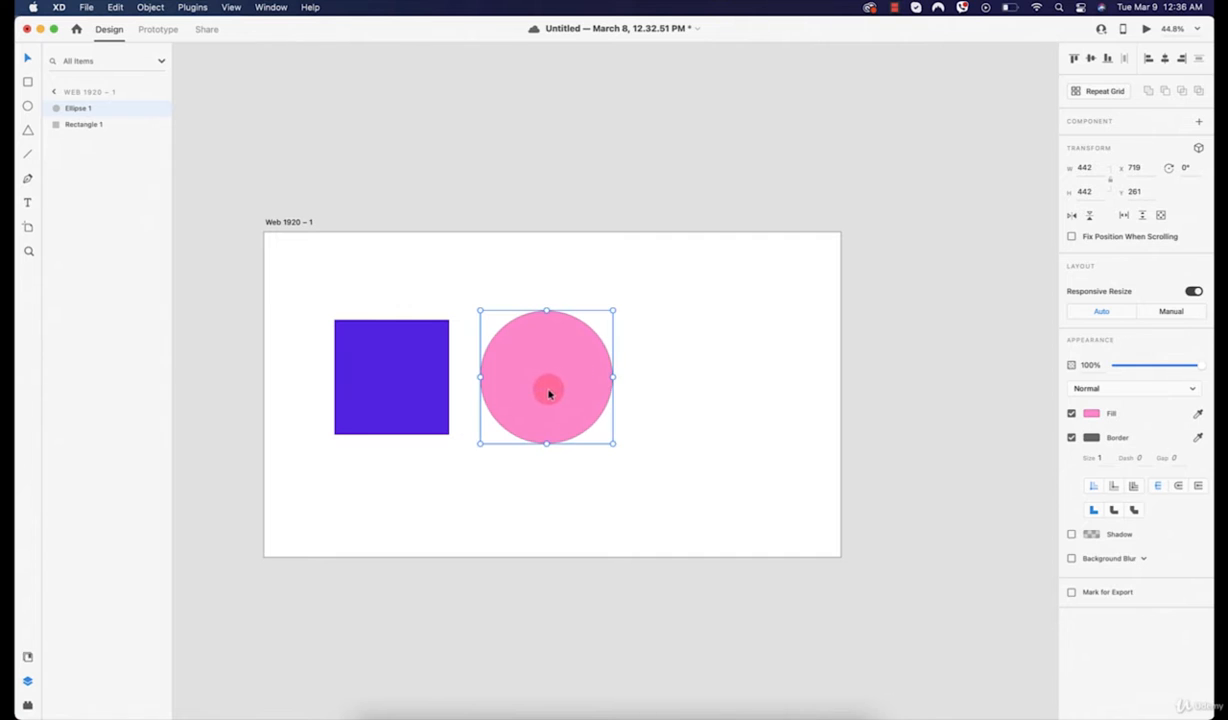
Step: Duplicate the square and try moving the copy above the original
{"action": "left_click", "coordinate": [380, 380]}
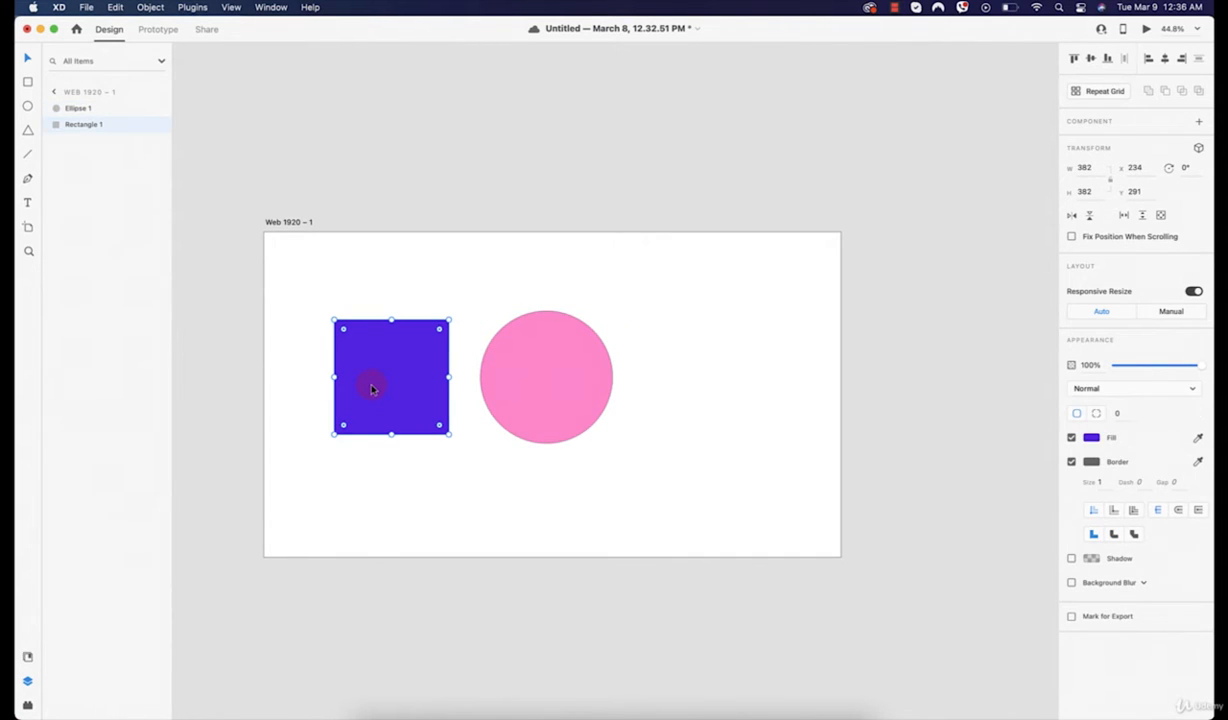
{"action": "key", "text": "super+d"}
{"action": "left_click_drag", "start_coordinate": [372, 389], "coordinate": [405, 311]}
{"action": "key", "text": "super+z"}
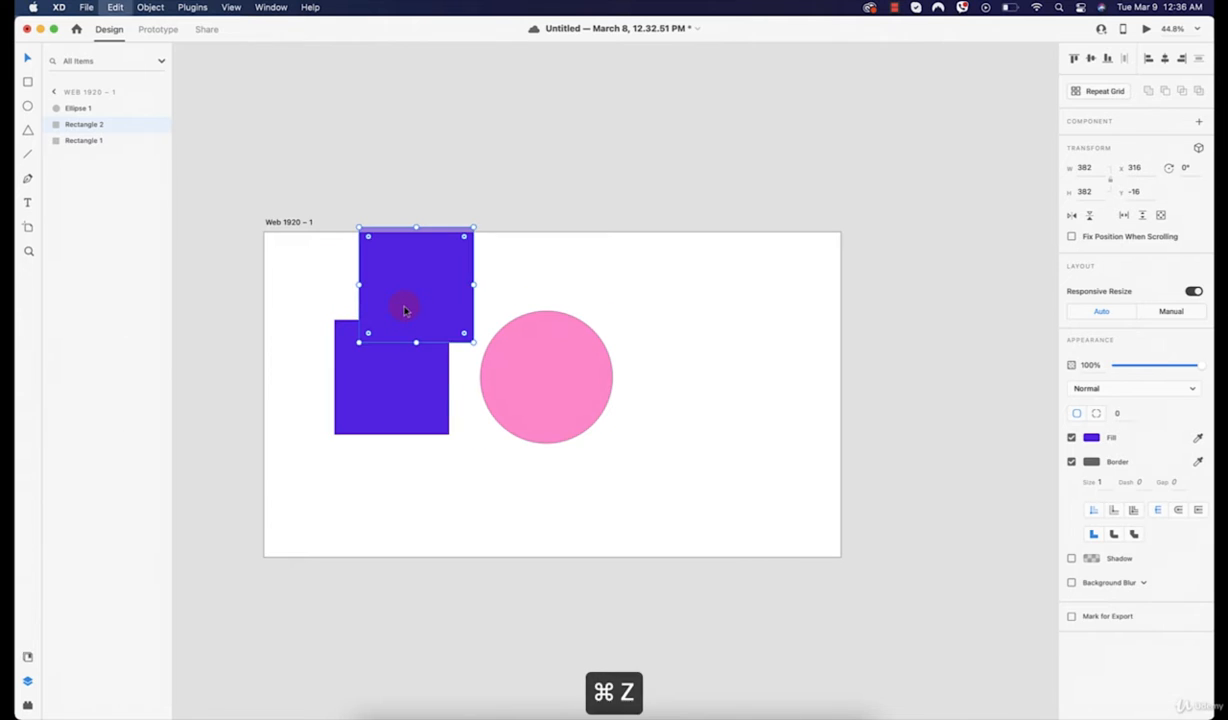
Step: Paste another copy of the square and try moving it to the other side of the circle
{"action": "key", "text": "super+v"}
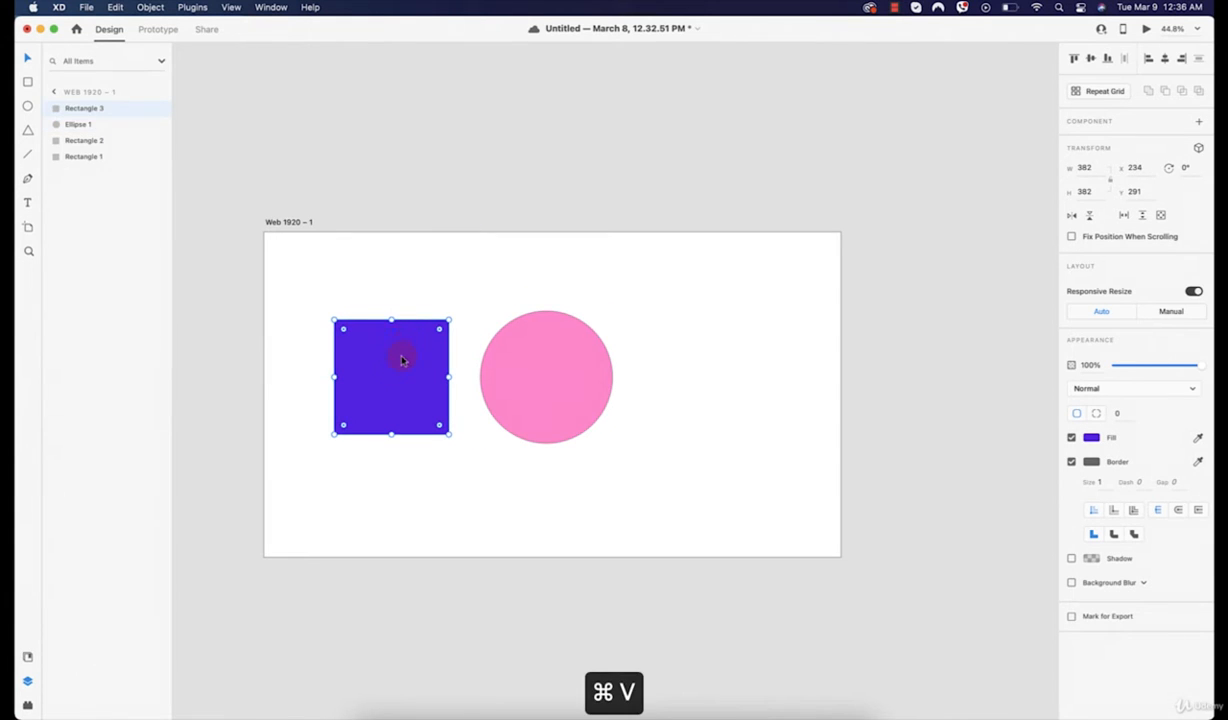
{"action": "left_click_drag", "start_coordinate": [403, 356], "coordinate": [728, 358]}
{"action": "key", "text": "super+z"}
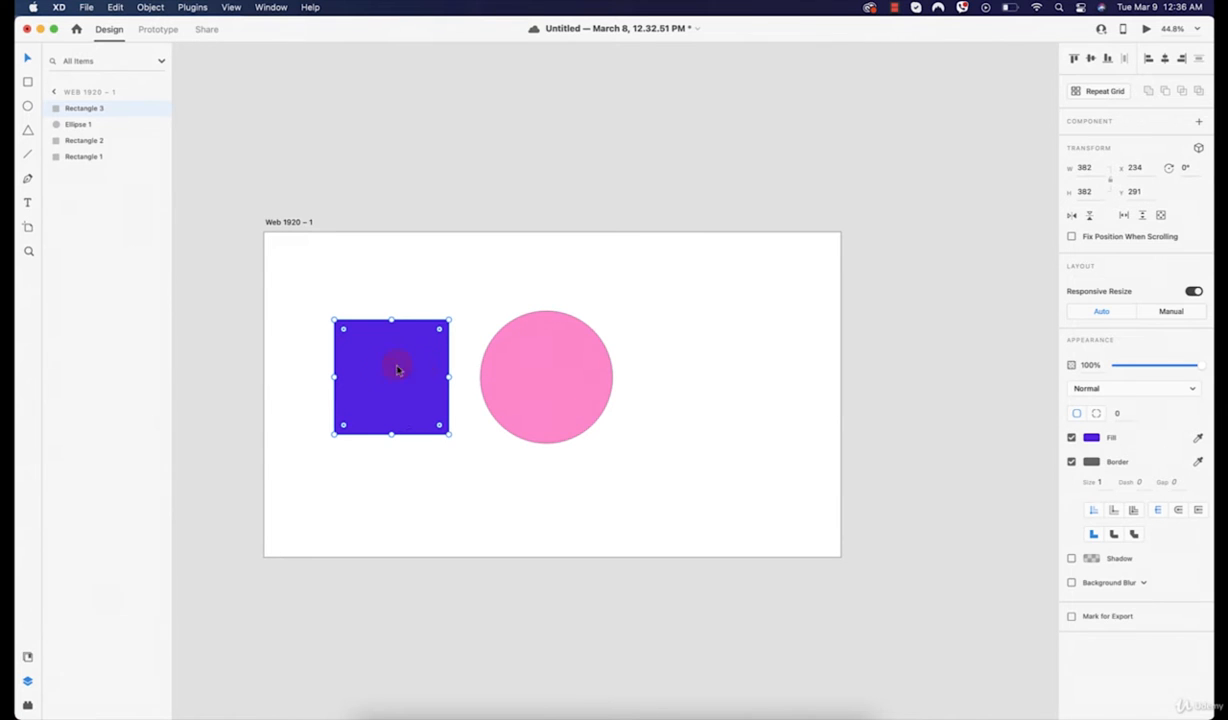
Step: Copy the square to the other side of the circle at about X 1379, Y 291, level with the original
{"action": "key", "text": "alt"}
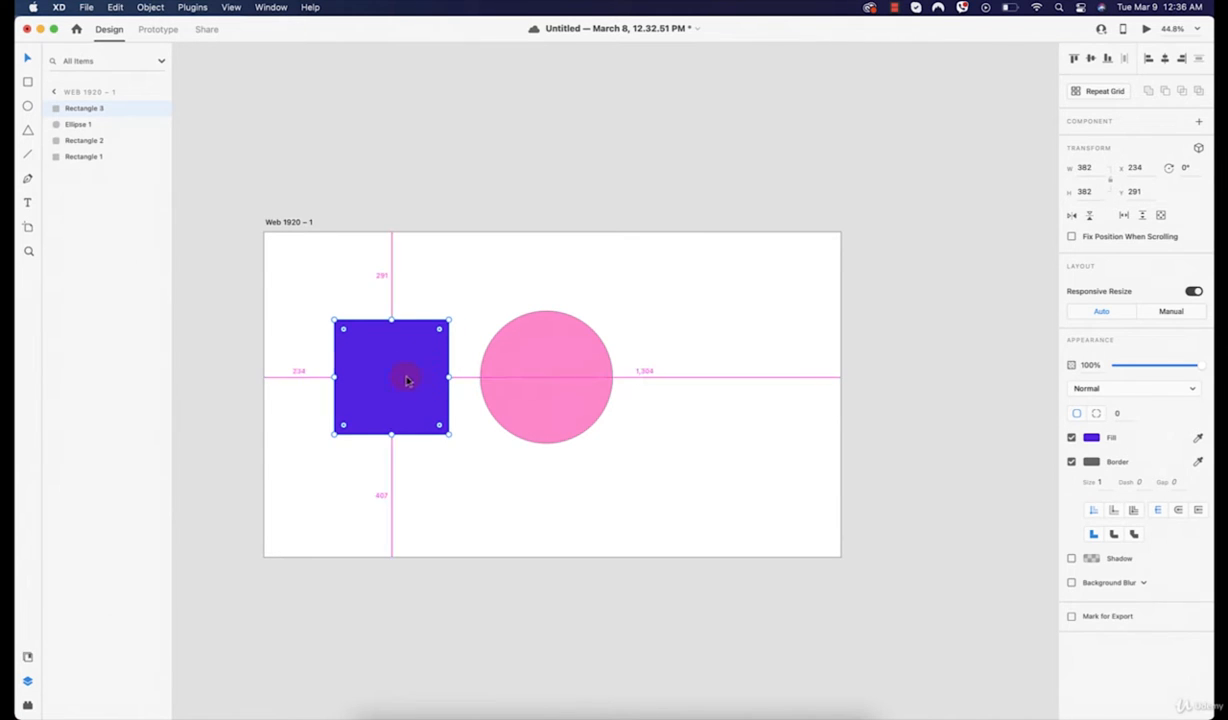
{"action": "left_click_drag", "start_coordinate": [406, 379], "coordinate": [749, 381]}
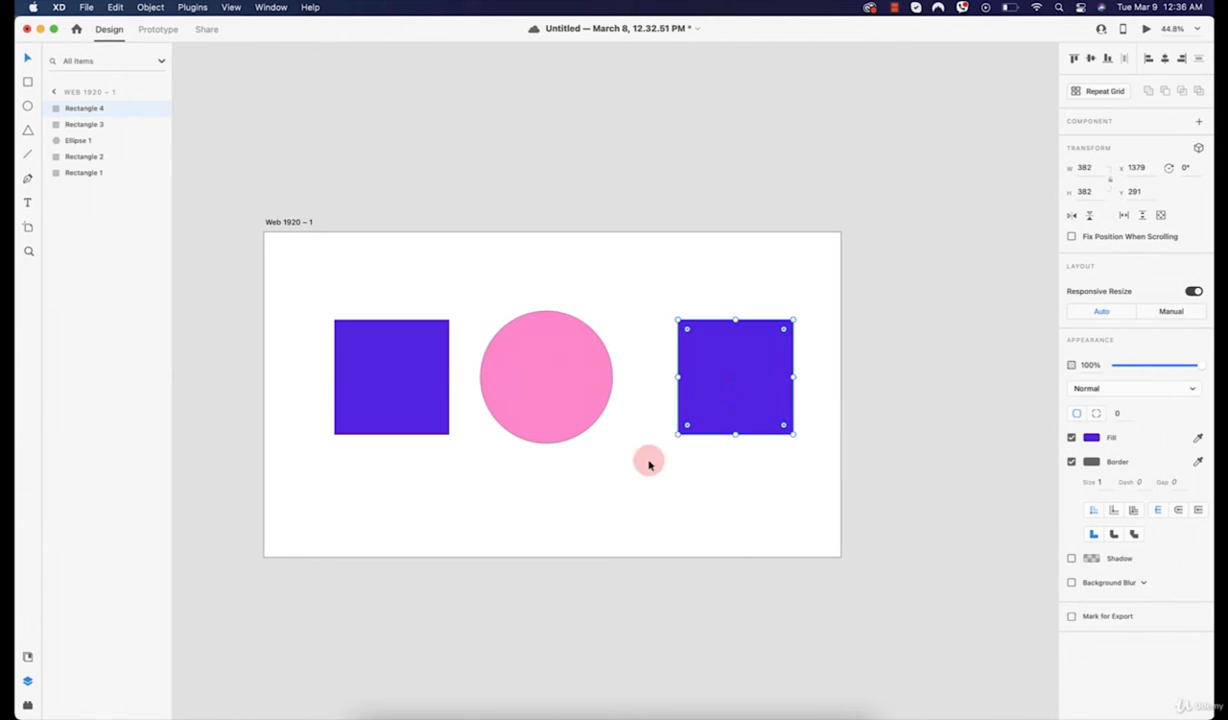
{"action": "left_click", "coordinate": [648, 463]}
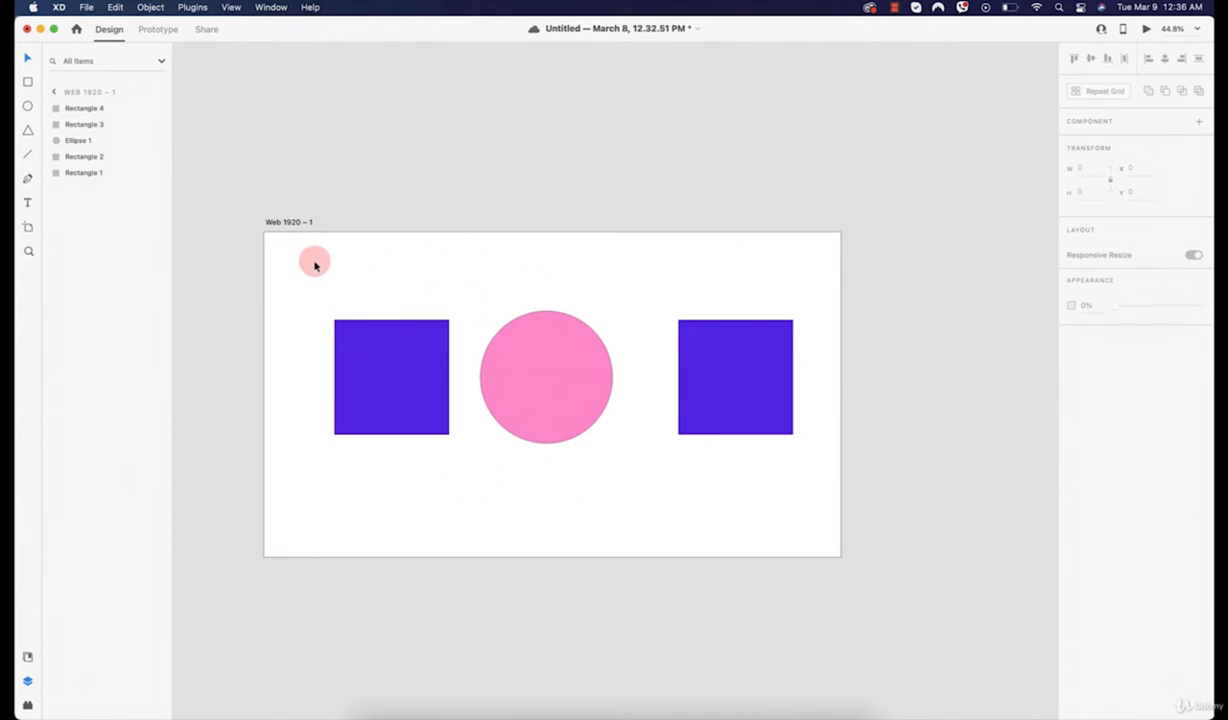
Step: Try moving the right square to match the gap on the circle's other side, and shift it farther away
{"action": "left_click_drag", "start_coordinate": [342, 265], "coordinate": [766, 440]}
{"action": "left_click", "coordinate": [696, 494]}
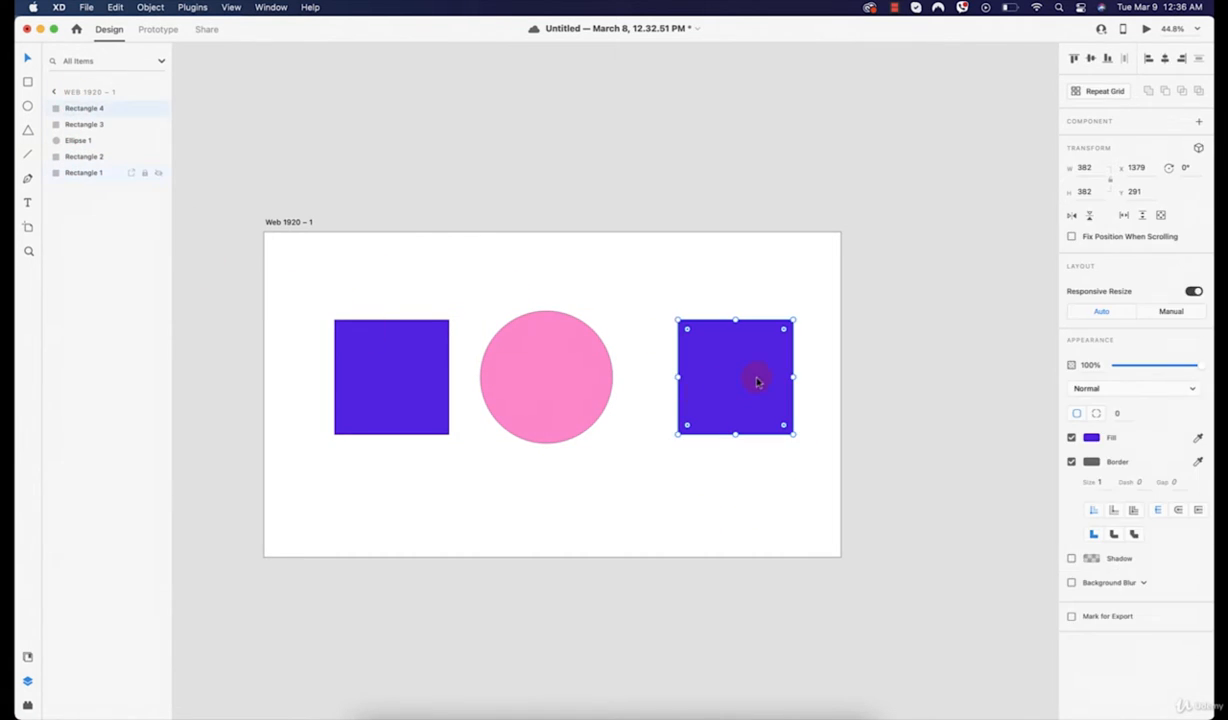
{"action": "left_click_drag", "start_coordinate": [757, 378], "coordinate": [724, 371]}
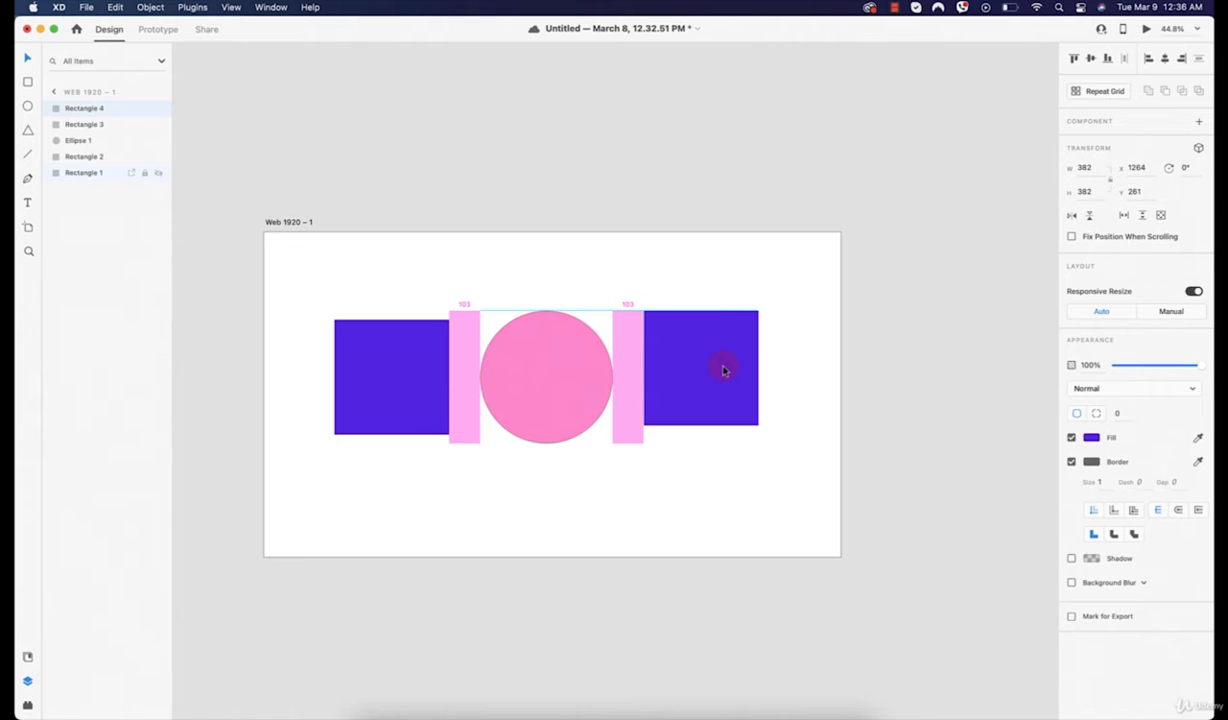
{"action": "mouse_move", "coordinate": [724, 371]}
{"action": "left_mouse_down"}
{"action": "mouse_move", "coordinate": [737, 447]}
{"action": "mouse_move", "coordinate": [737, 381]}
{"action": "mouse_move", "coordinate": [702, 444]}
{"action": "mouse_move", "coordinate": [691, 375]}
{"action": "mouse_move", "coordinate": [738, 372]}
{"action": "left_mouse_up"}
Step: Pull the two extra copies off the left square and delete them
{"action": "left_click_drag", "start_coordinate": [397, 389], "coordinate": [471, 496]}
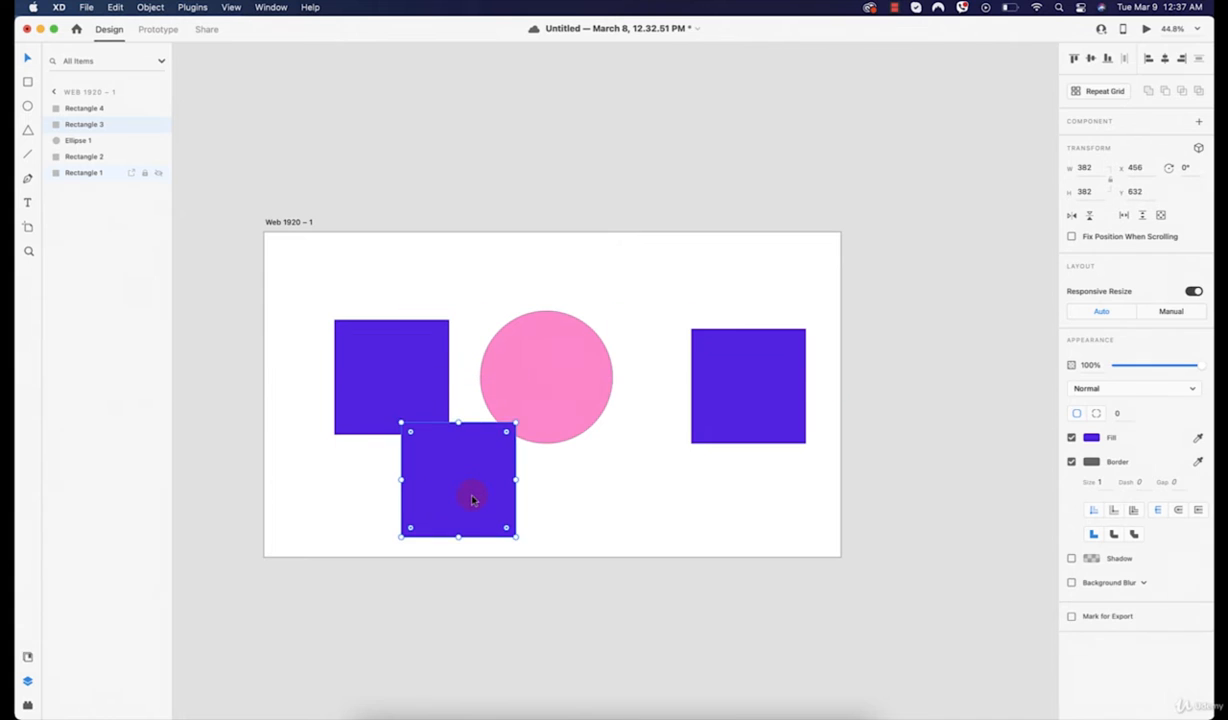
{"action": "key", "text": "Delete"}
{"action": "left_click_drag", "start_coordinate": [427, 414], "coordinate": [458, 491]}
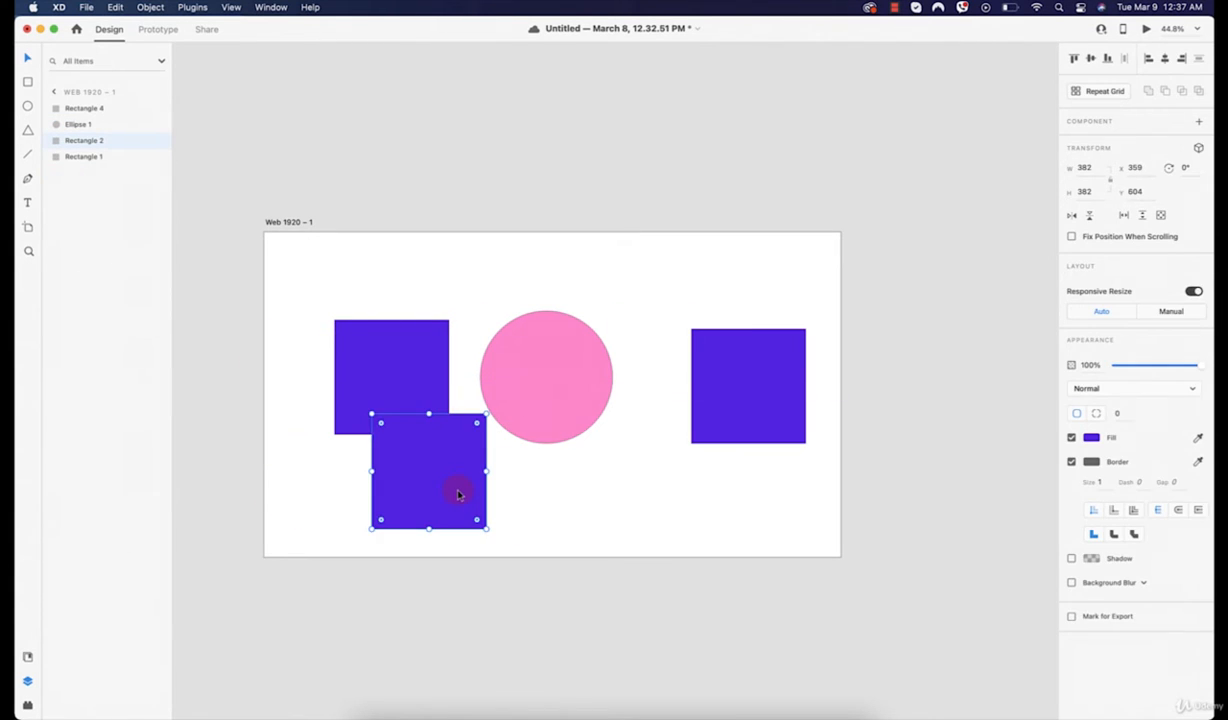
{"action": "key", "text": "Delete"}
Step: Offset the two squares to uneven heights and align all three shapes by their vertical middles
{"action": "mouse_move", "coordinate": [401, 387]}
{"action": "left_mouse_down"}
{"action": "mouse_move", "coordinate": [424, 410]}
{"action": "mouse_move", "coordinate": [389, 402]}
{"action": "mouse_move", "coordinate": [364, 369]}
{"action": "mouse_move", "coordinate": [411, 421]}
{"action": "mouse_move", "coordinate": [400, 372]}
{"action": "mouse_move", "coordinate": [391, 381]}
{"action": "mouse_move", "coordinate": [417, 373]}
{"action": "mouse_move", "coordinate": [348, 383]}
{"action": "mouse_move", "coordinate": [433, 474]}
{"action": "mouse_move", "coordinate": [383, 399]}
{"action": "left_mouse_up"}
{"action": "left_click_drag", "start_coordinate": [724, 372], "coordinate": [678, 307]}
{"action": "left_click_drag", "start_coordinate": [846, 310], "coordinate": [353, 449]}
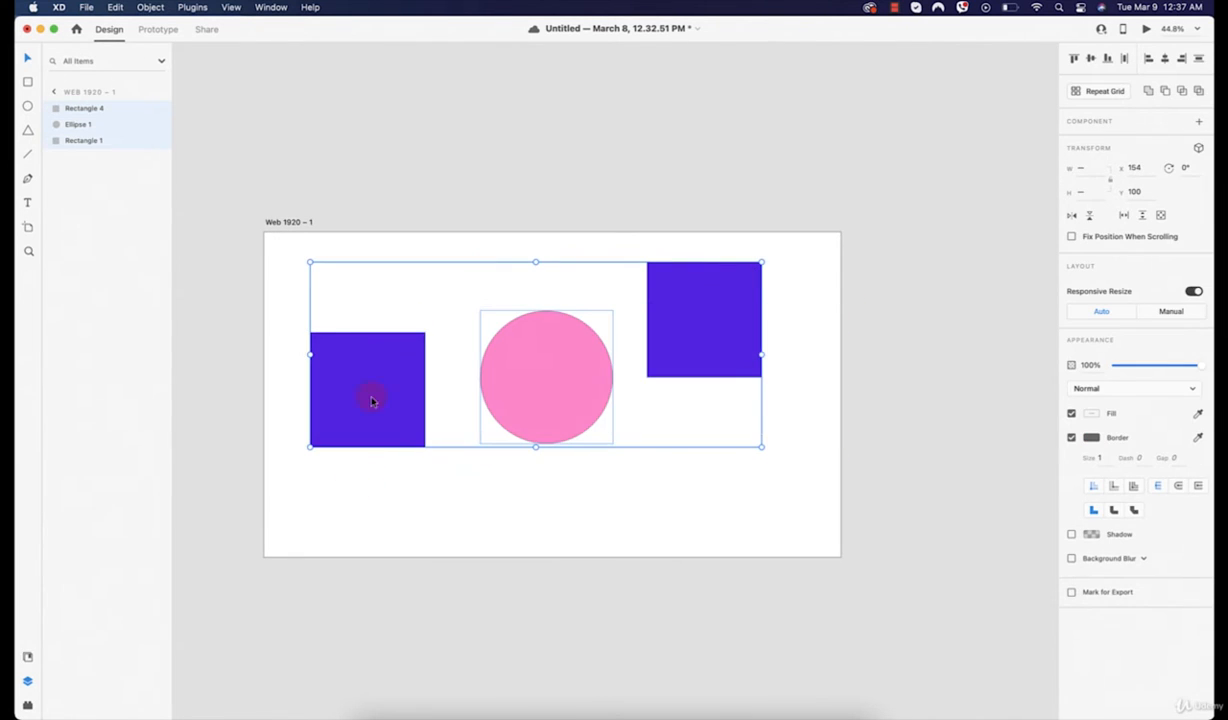
{"action": "left_click", "coordinate": [1078, 62]}
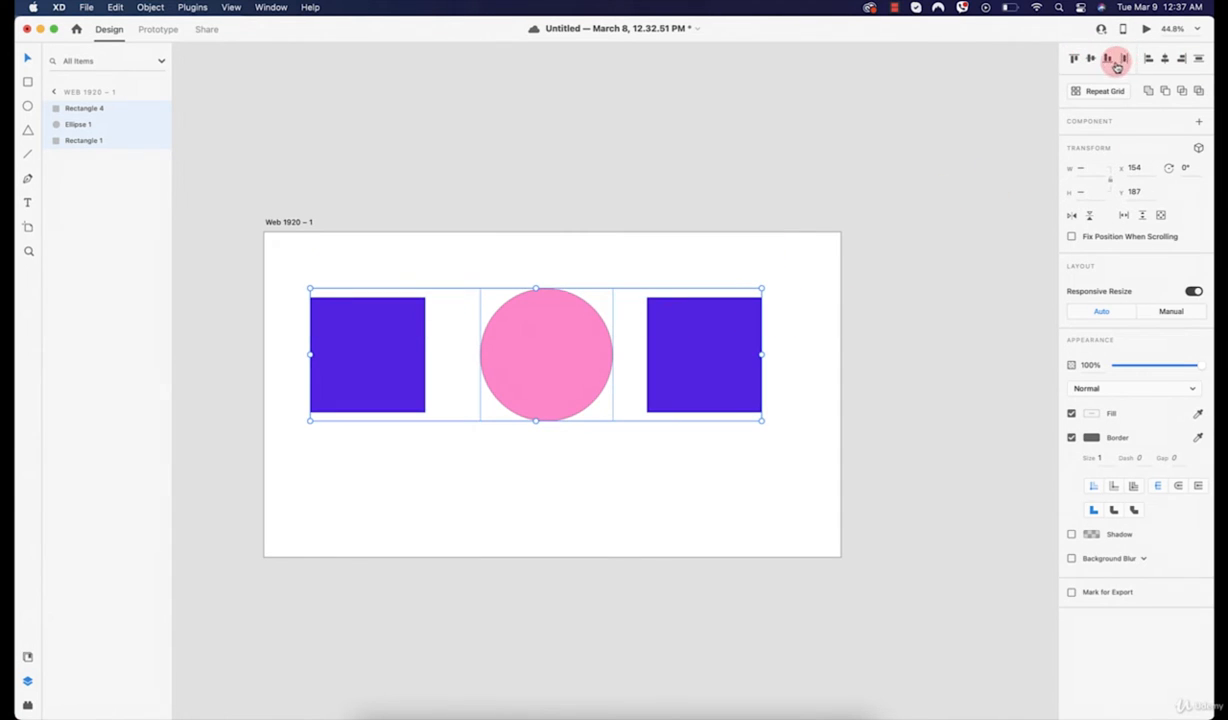
Step: Align the three shapes by their top edges, followed by their bottom edges, and deselect them
{"action": "left_click", "coordinate": [1075, 59]}
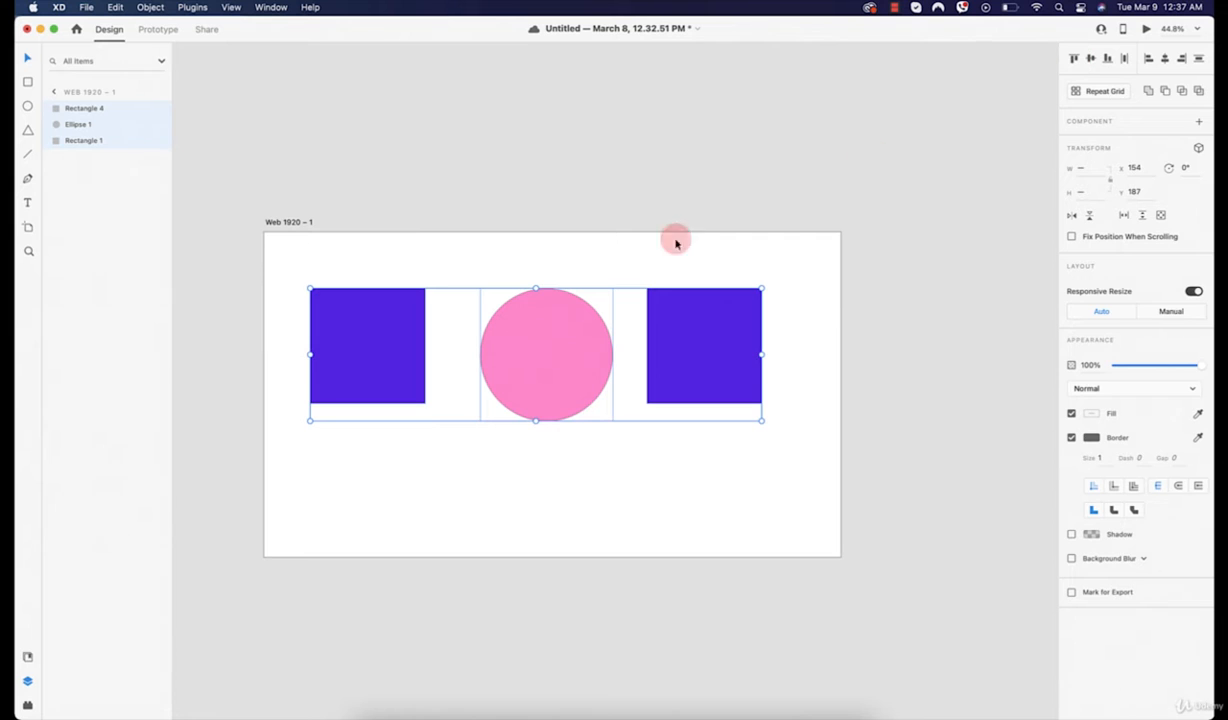
{"action": "left_click", "coordinate": [1108, 60]}
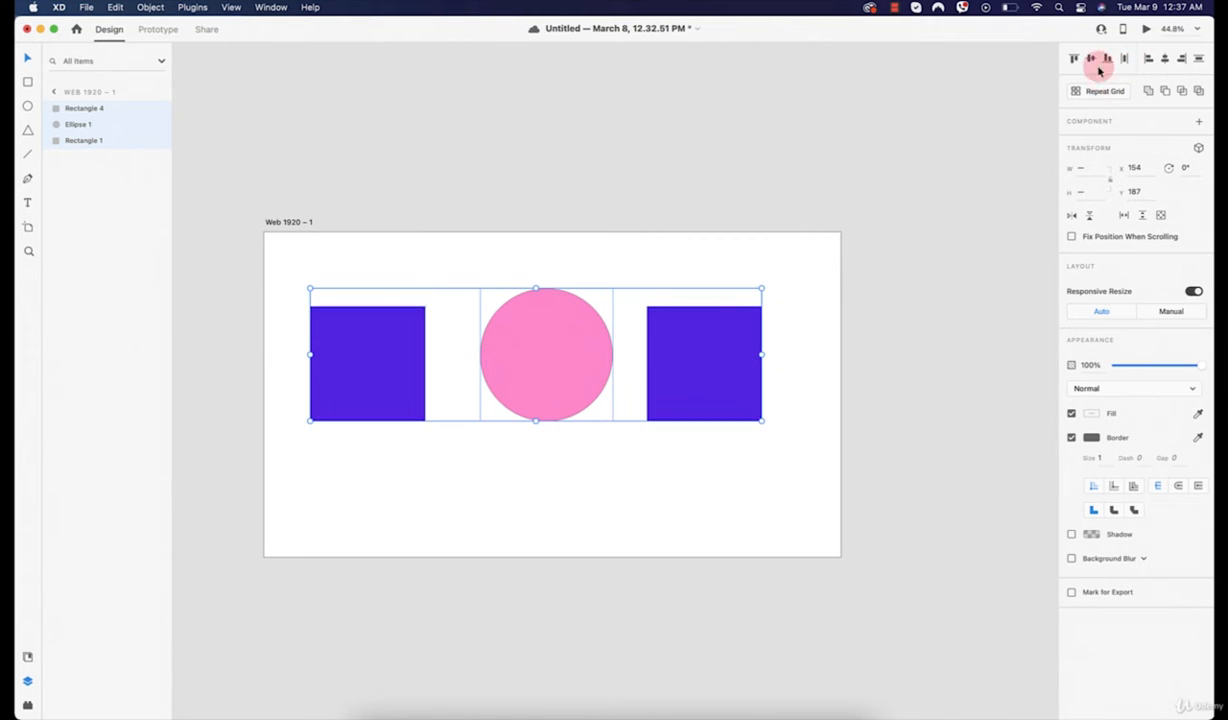
{"action": "left_click", "coordinate": [757, 449]}
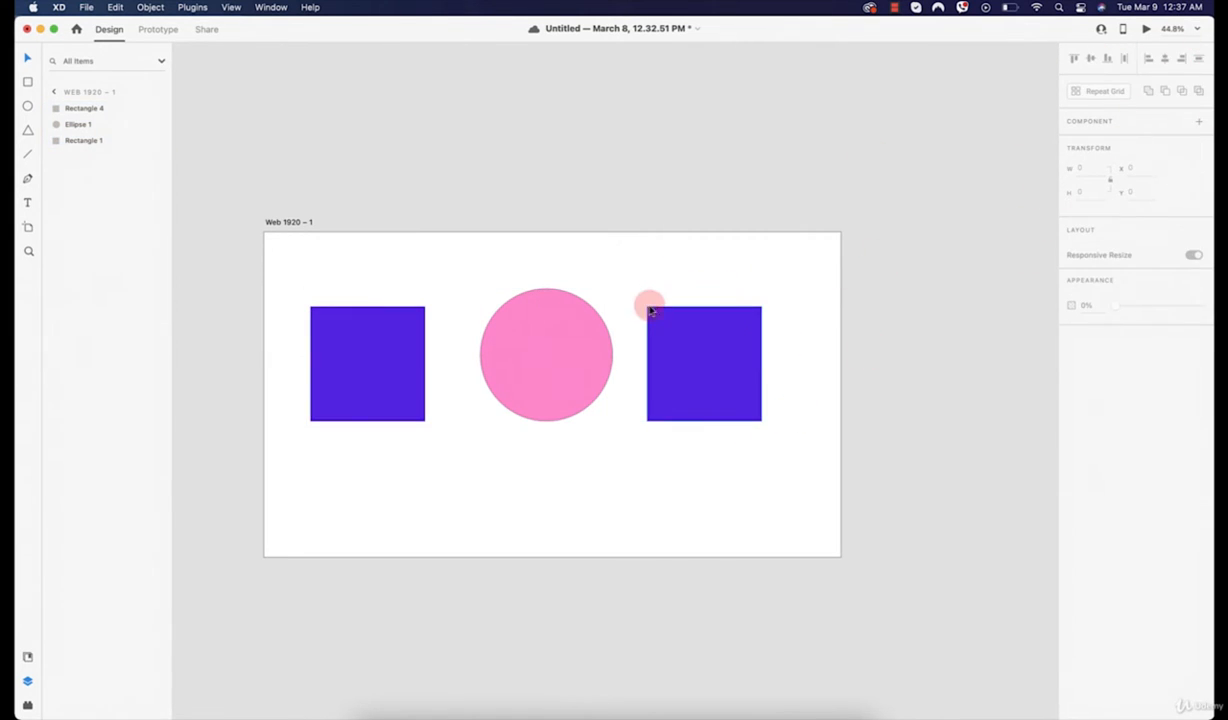
Step: Move the left square below the circle to about X 831, Y 685 and the right square directly above the circle
{"action": "left_click", "coordinate": [754, 338]}
{"action": "left_click_drag", "start_coordinate": [370, 377], "coordinate": [573, 507]}
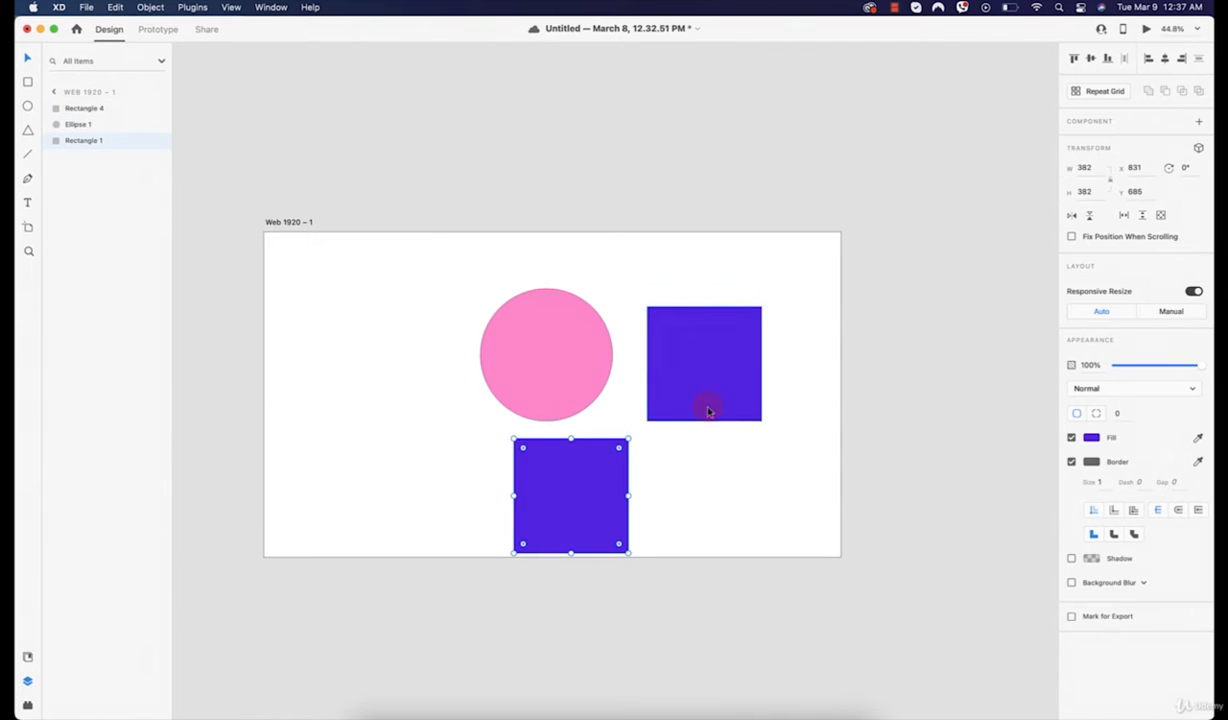
{"action": "left_click_drag", "start_coordinate": [707, 408], "coordinate": [546, 263]}
{"action": "left_click", "coordinate": [765, 421]}
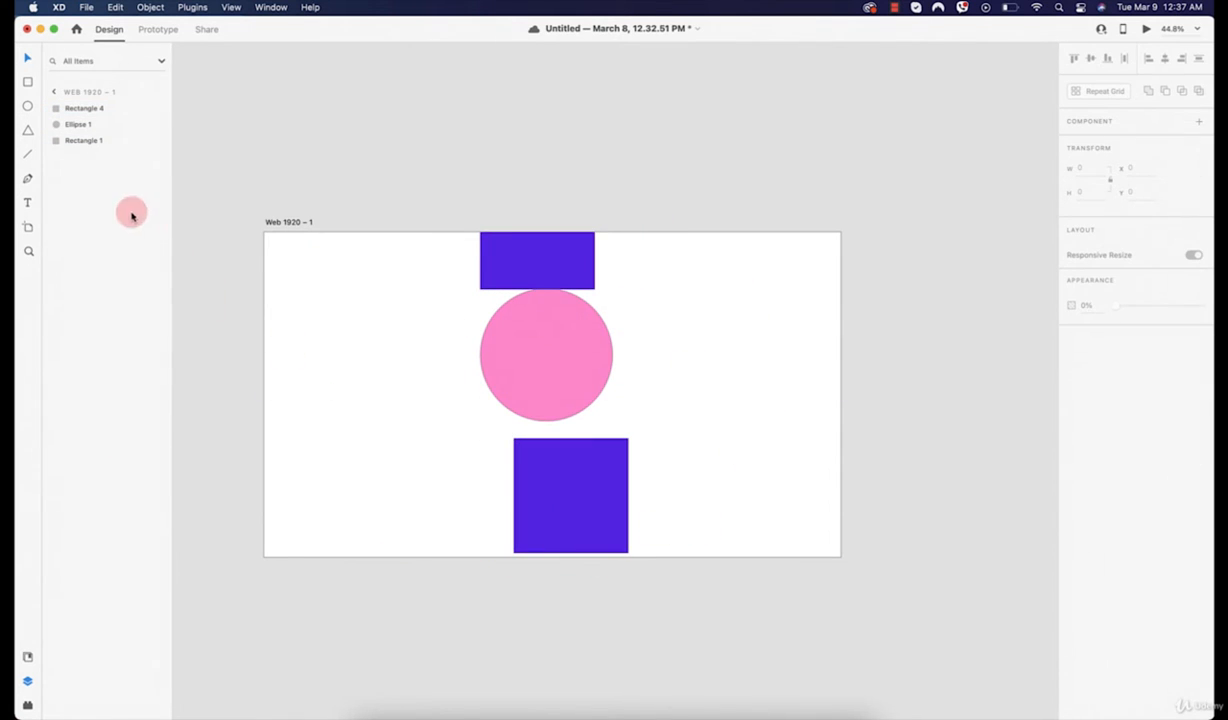
Step: Extend the Web 1920 artboard downward to a height of about 1681
{"action": "left_click", "coordinate": [27, 227]}
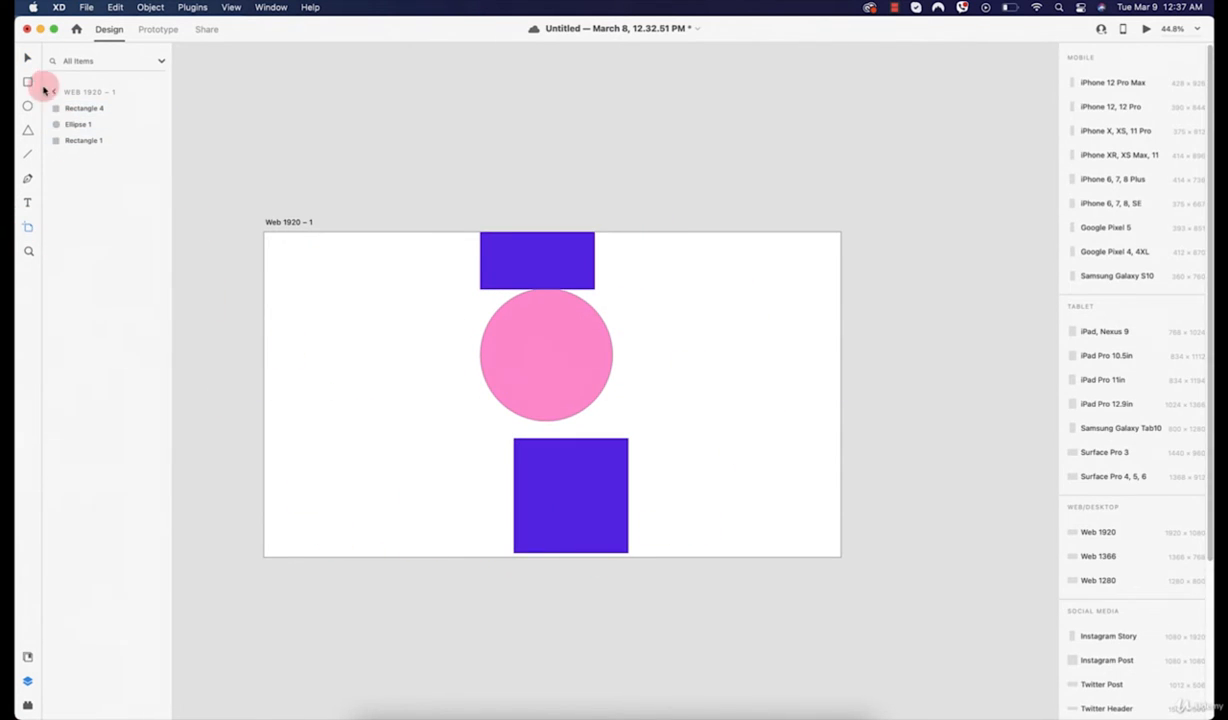
{"action": "left_click", "coordinate": [27, 57]}
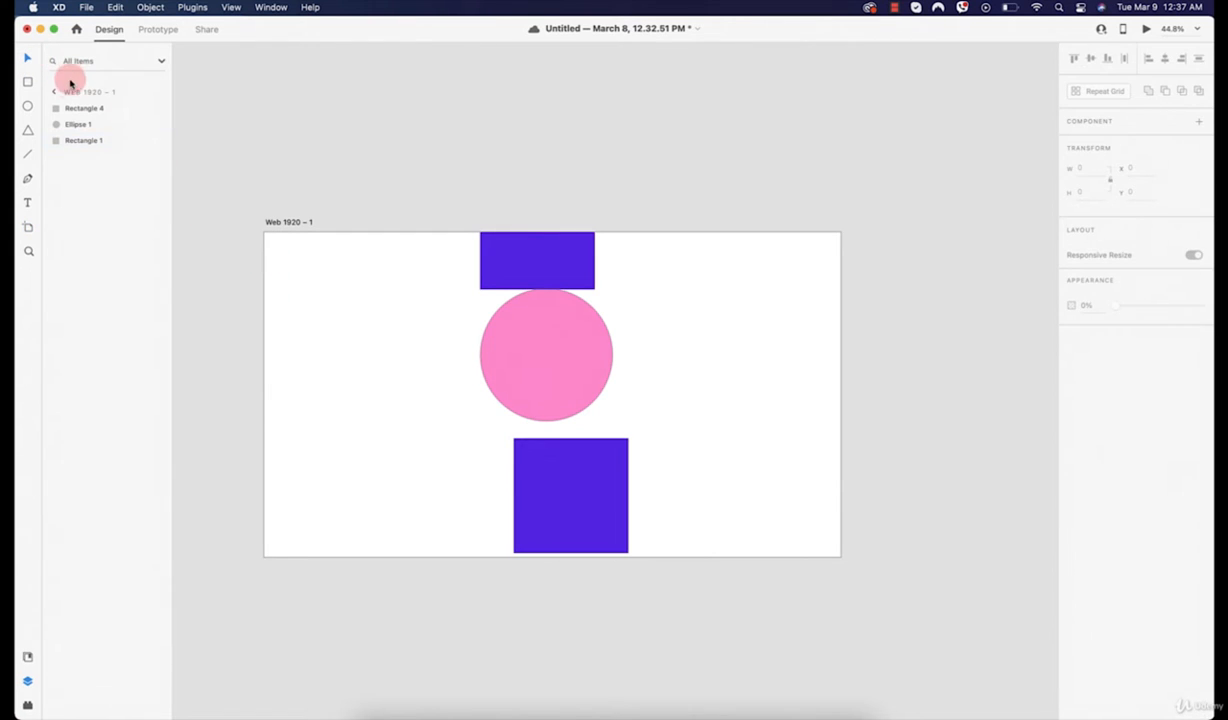
{"action": "left_click", "coordinate": [88, 108]}
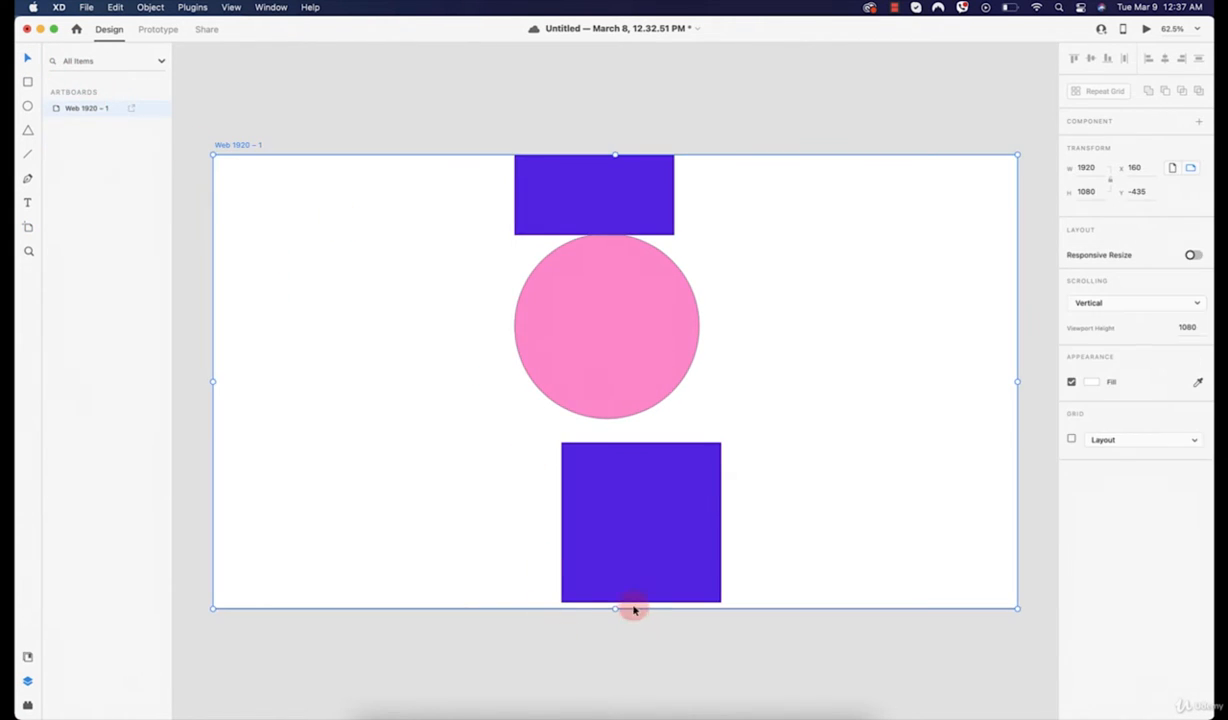
{"action": "left_click_drag", "start_coordinate": [617, 610], "coordinate": [620, 707]}
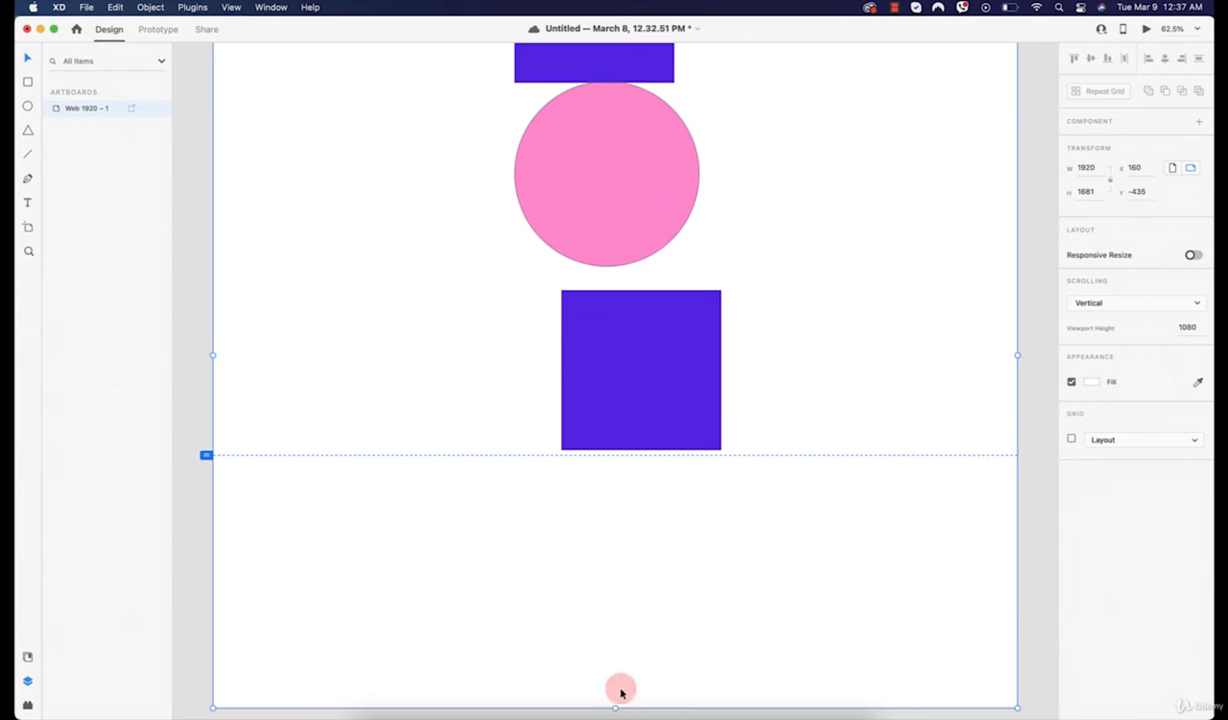
Step: Move the lower square to about X 752, Y 979 and shift the circle down away from the top square
{"action": "left_click", "coordinate": [433, 309]}
{"action": "left_click_drag", "start_coordinate": [624, 354], "coordinate": [594, 410]}
{"action": "scroll", "coordinate": [597, 410], "scroll_direction": "up", "scroll_amount": 3}
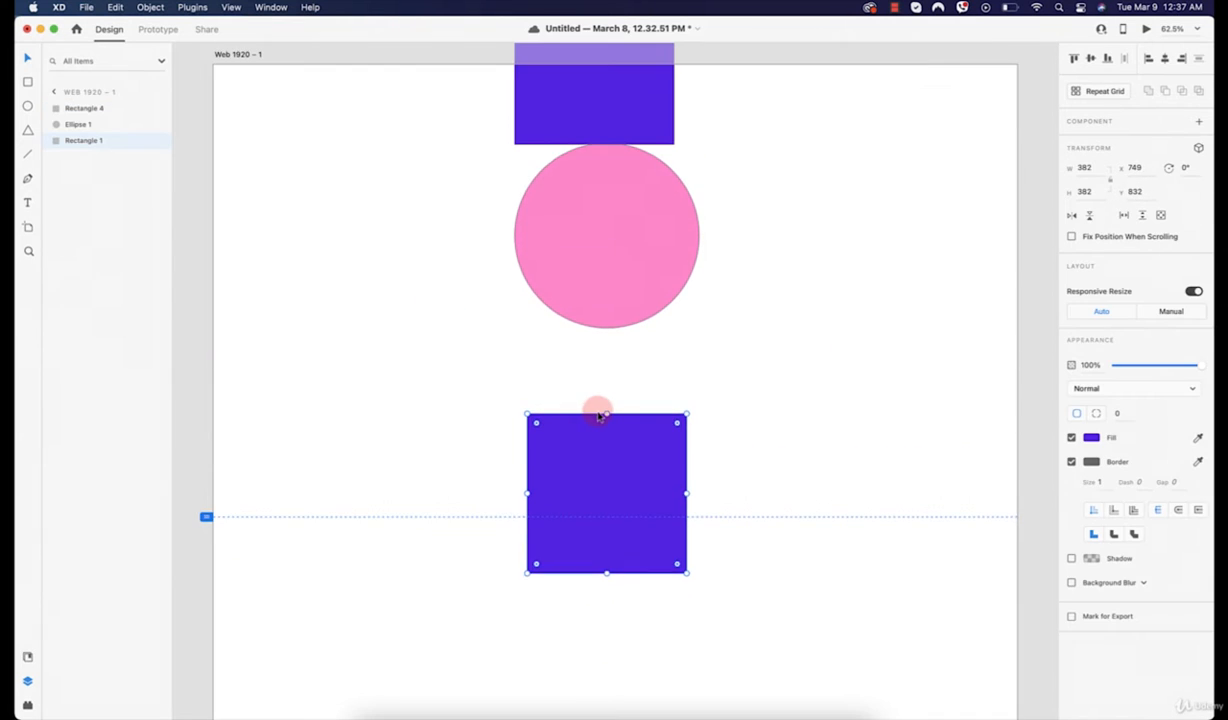
{"action": "left_click_drag", "start_coordinate": [591, 335], "coordinate": [587, 397]}
{"action": "left_click_drag", "start_coordinate": [587, 543], "coordinate": [587, 603]}
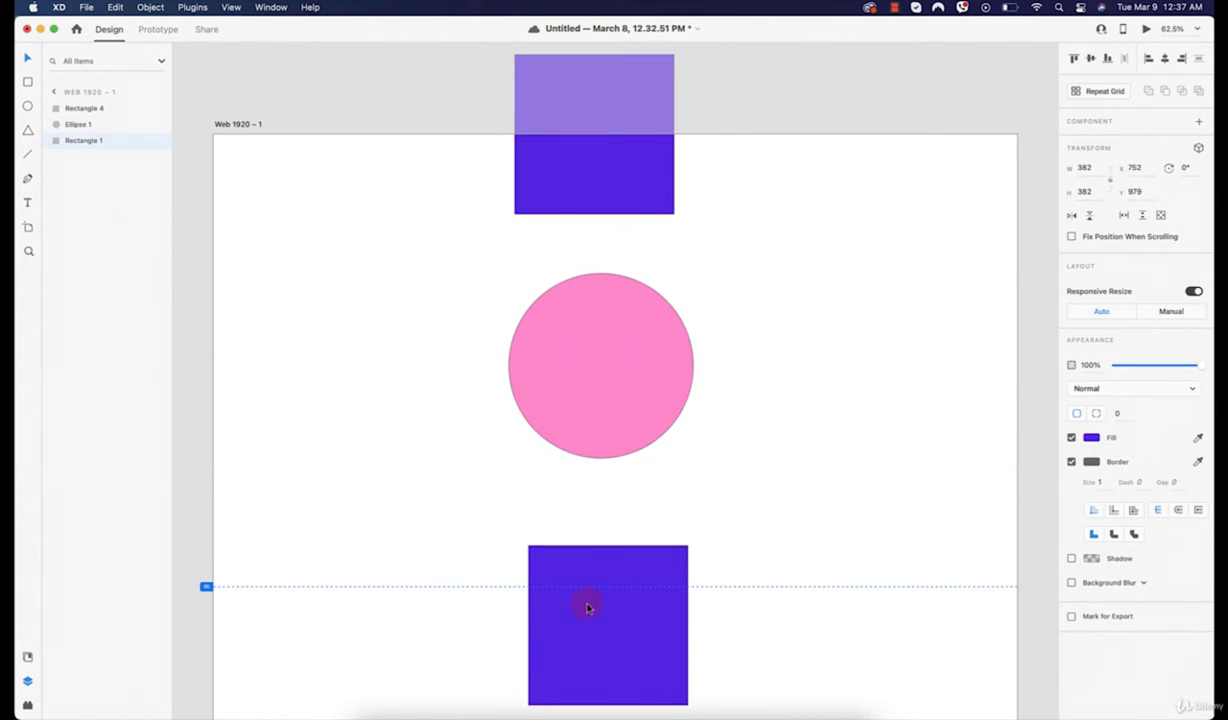
Step: Lower the circle to about X 703, Y 450 and move the top square to about X 312, Y 77
{"action": "left_click_drag", "start_coordinate": [585, 179], "coordinate": [585, 203]}
{"action": "left_click_drag", "start_coordinate": [583, 325], "coordinate": [581, 376]}
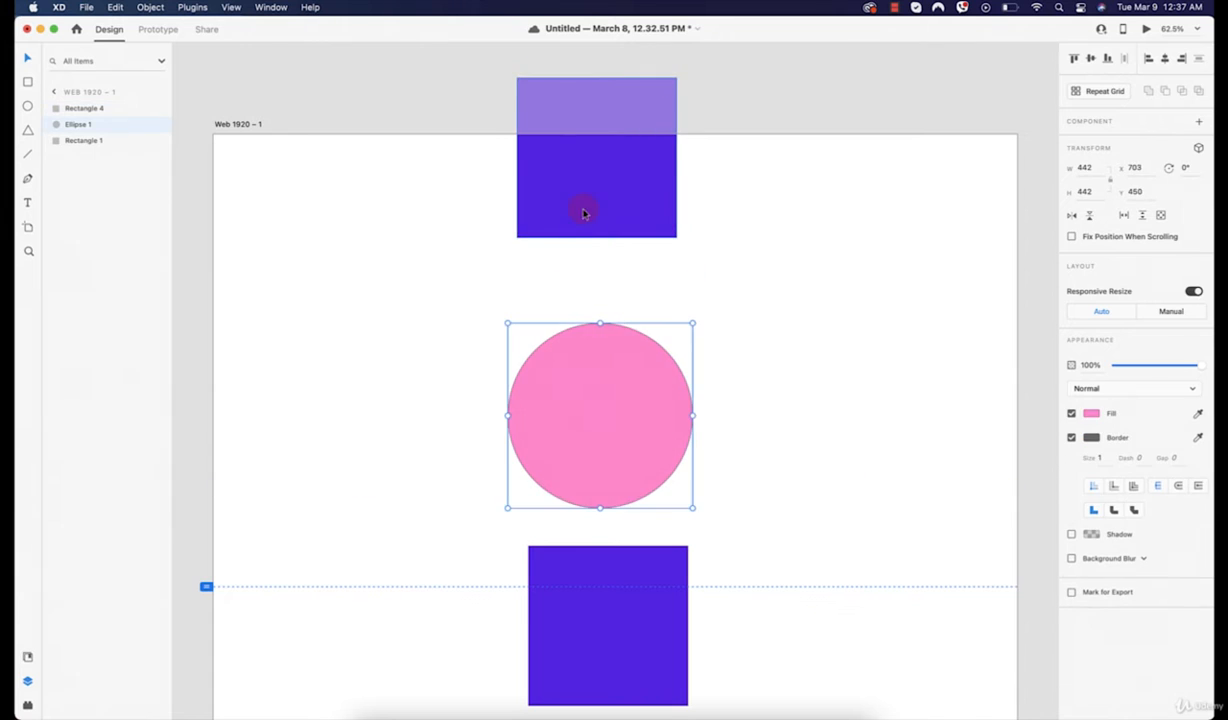
{"action": "left_click_drag", "start_coordinate": [584, 211], "coordinate": [410, 300]}
{"action": "left_click", "coordinate": [826, 262]}
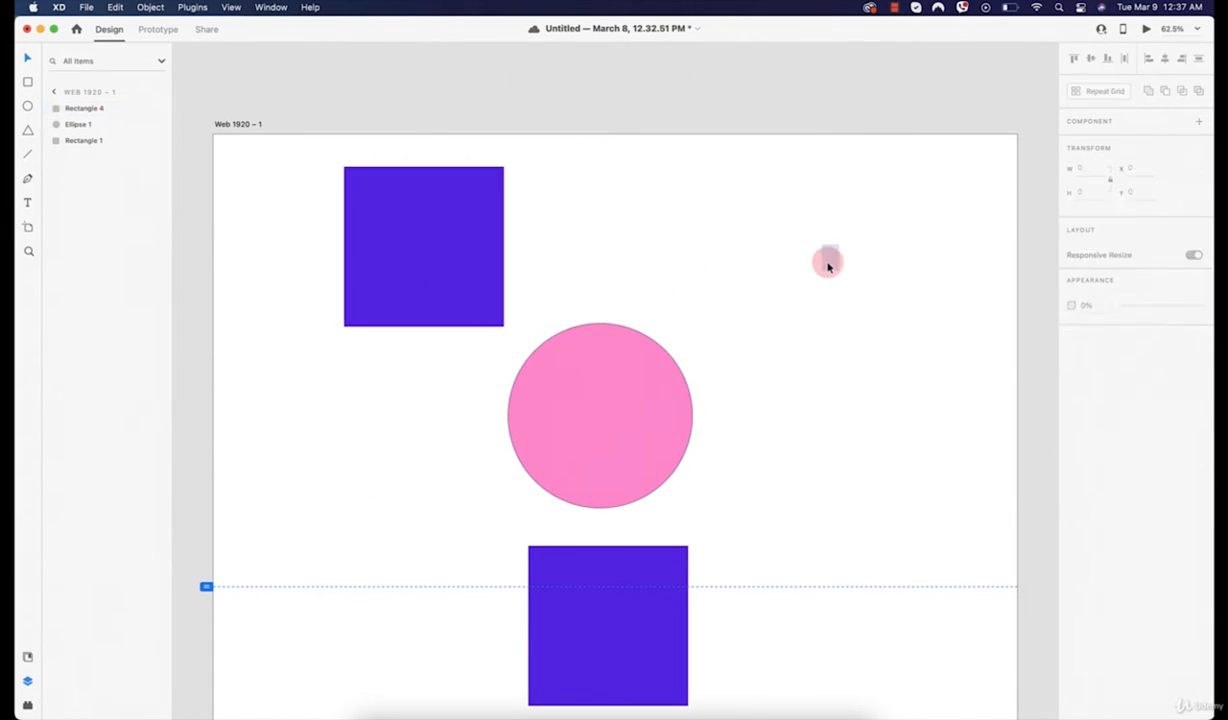
Step: Align all three shapes by their horizontal centers and distribute them evenly in the vertical direction
{"action": "left_click_drag", "start_coordinate": [826, 262], "coordinate": [365, 663]}
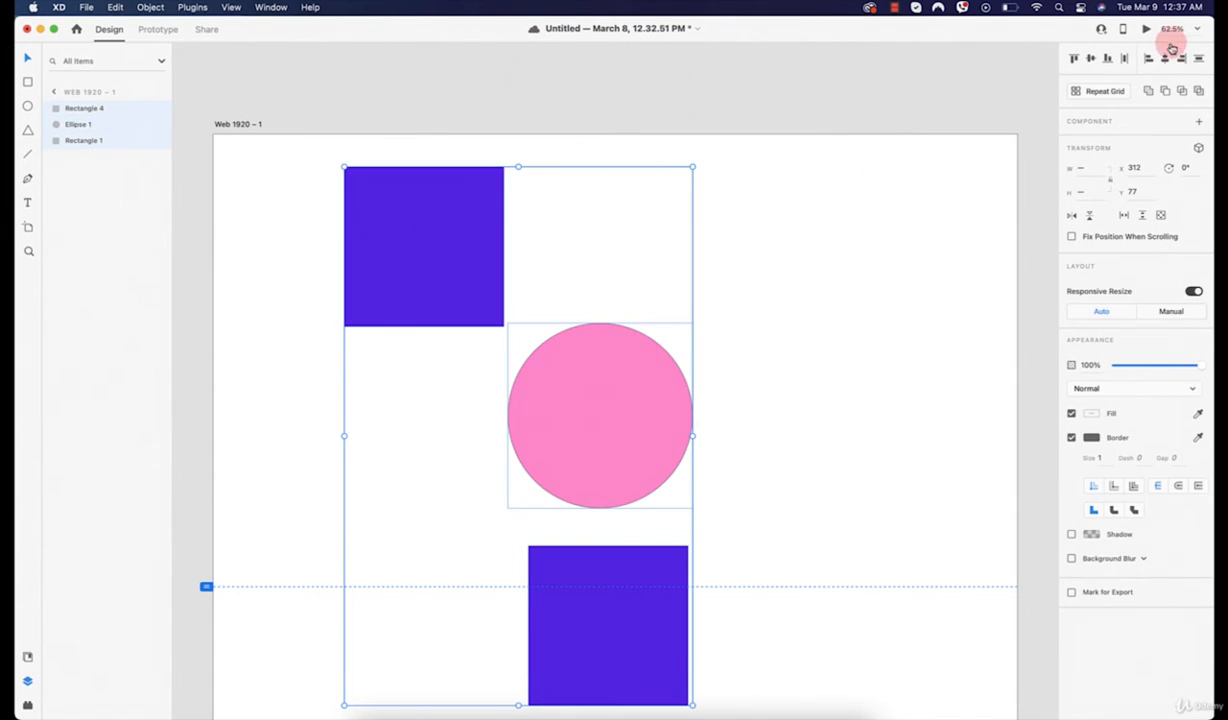
{"action": "left_click", "coordinate": [1167, 58]}
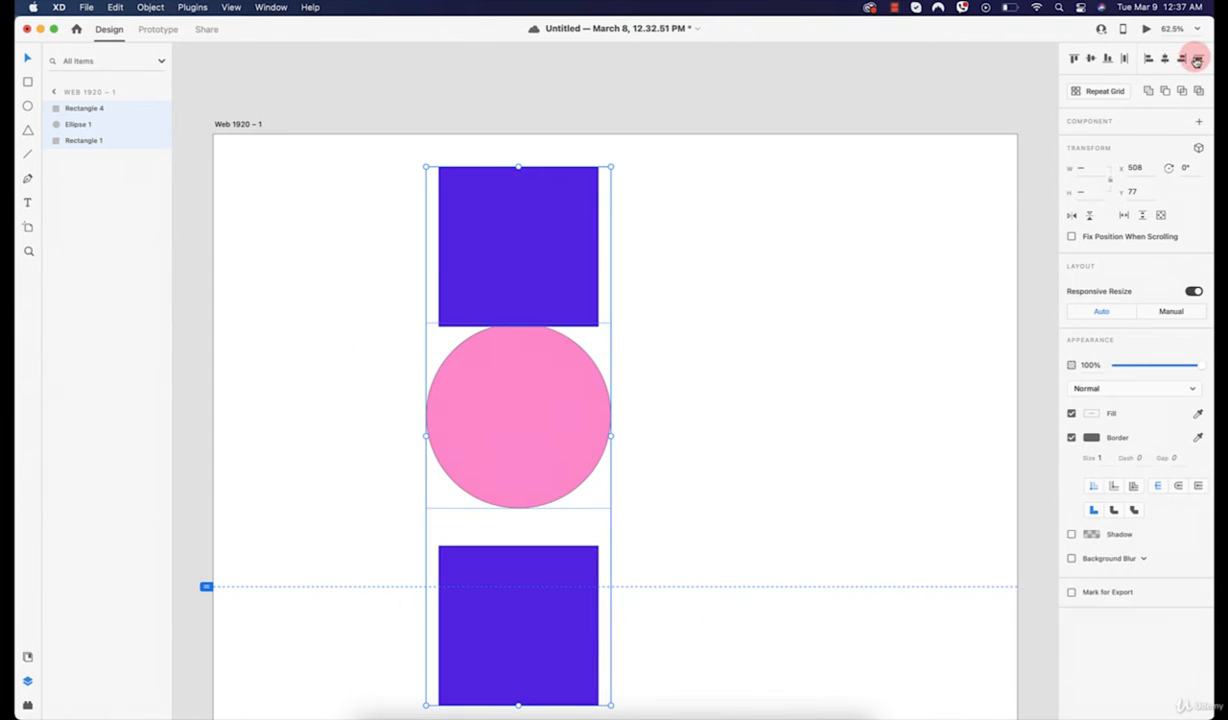
{"action": "left_click", "coordinate": [1197, 60]}
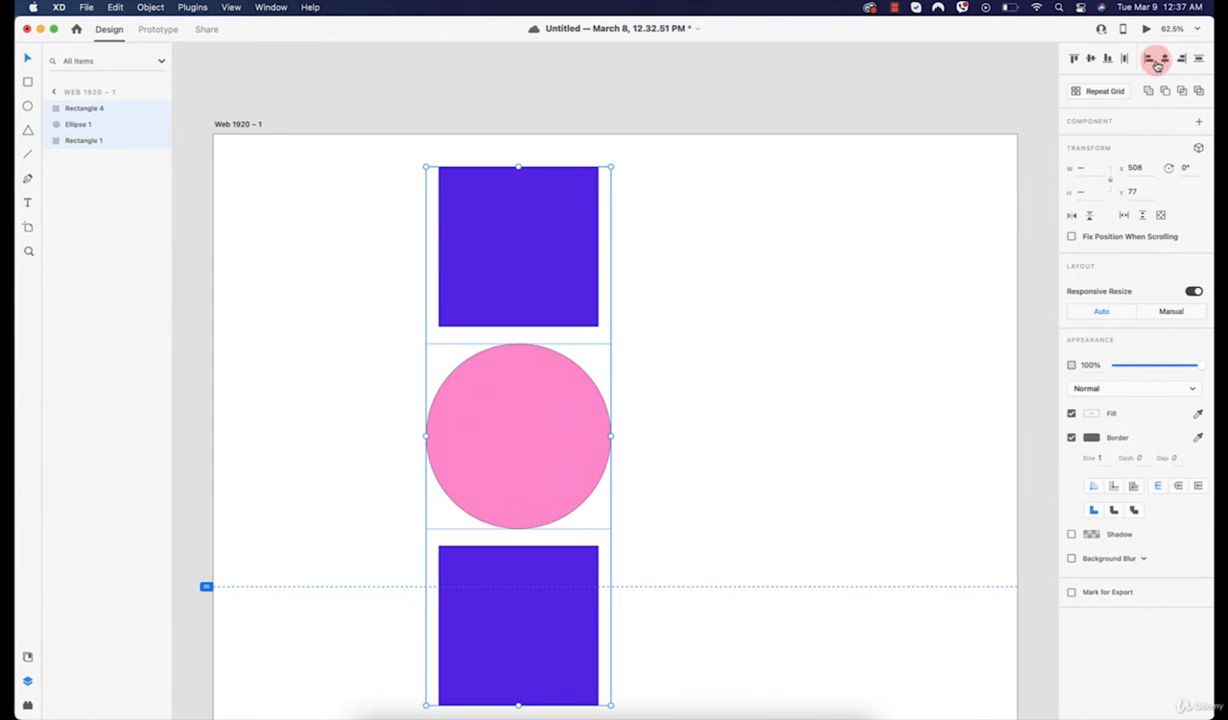
Step: Align the three shapes by their left edges, followed by their right edges, and reselect all of them
{"action": "left_click", "coordinate": [1152, 62]}
{"action": "left_click", "coordinate": [1182, 60]}
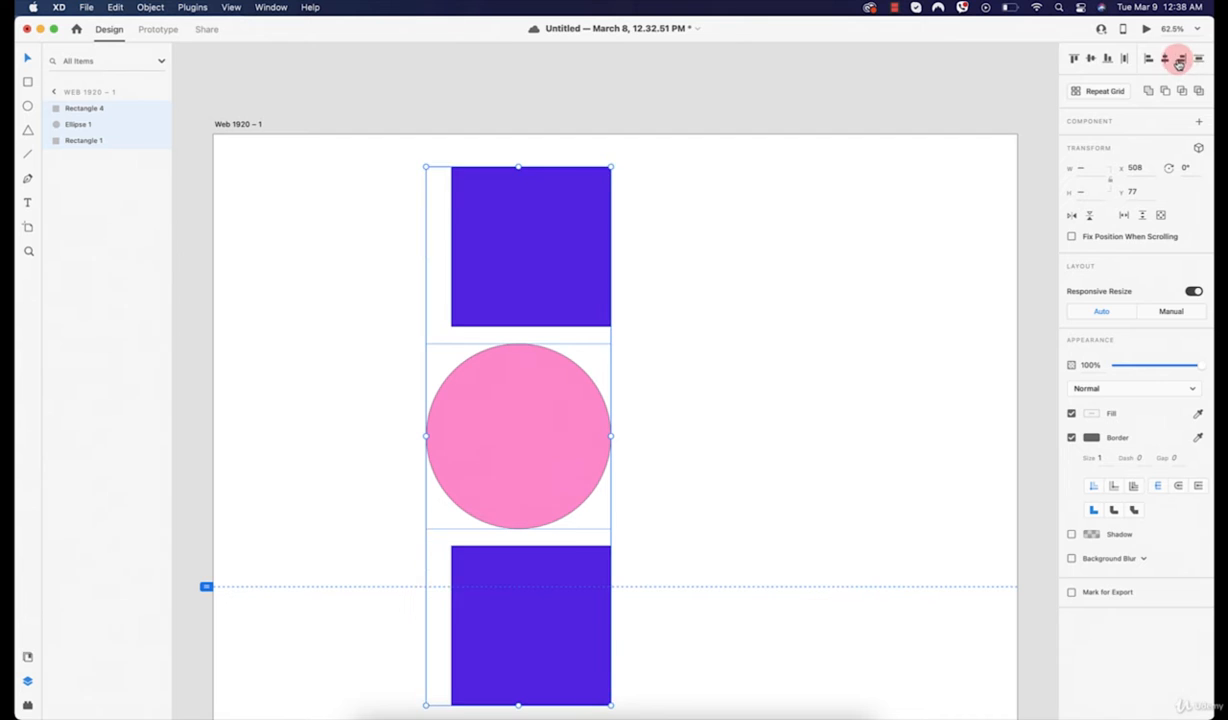
{"action": "left_click", "coordinate": [625, 324]}
{"action": "left_click_drag", "start_coordinate": [699, 266], "coordinate": [479, 580]}
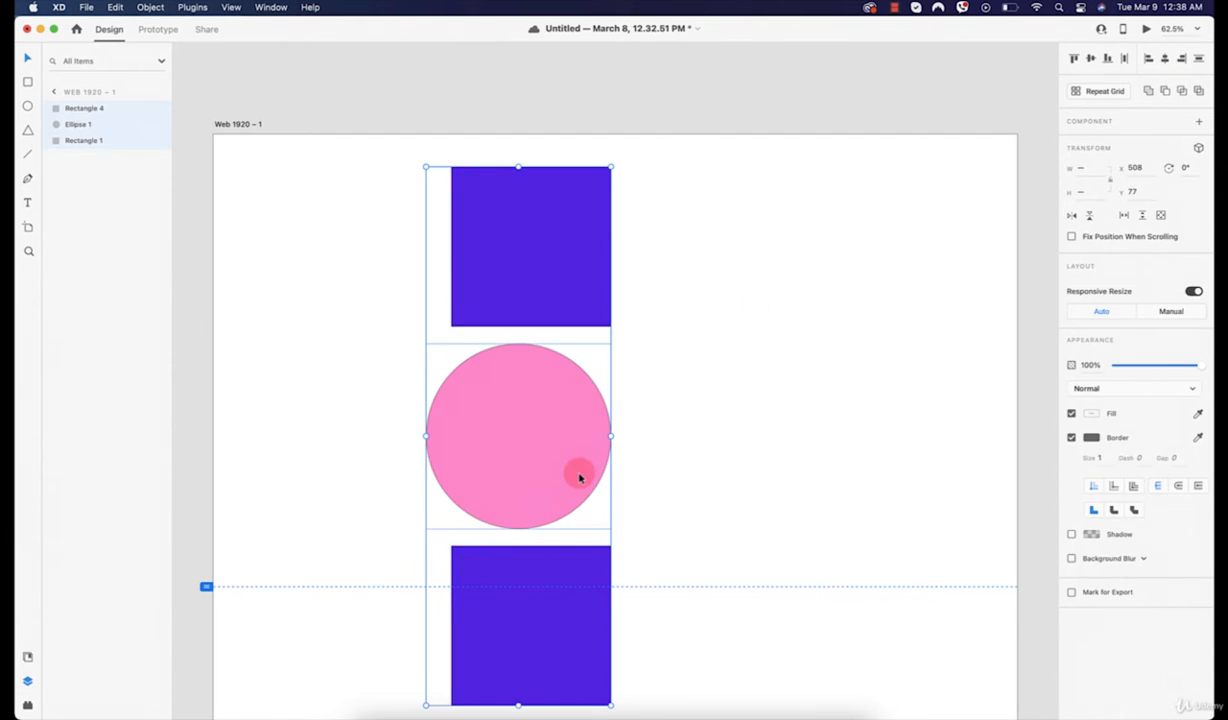
Step: Arrange the two squares and the circle in a horizontal row starting at about X 286, with the circle between the squares at about Y 322
{"action": "key", "text": "Escape"}
{"action": "left_click_drag", "start_coordinate": [578, 425], "coordinate": [768, 242]}
{"action": "left_click_drag", "start_coordinate": [537, 636], "coordinate": [894, 264]}
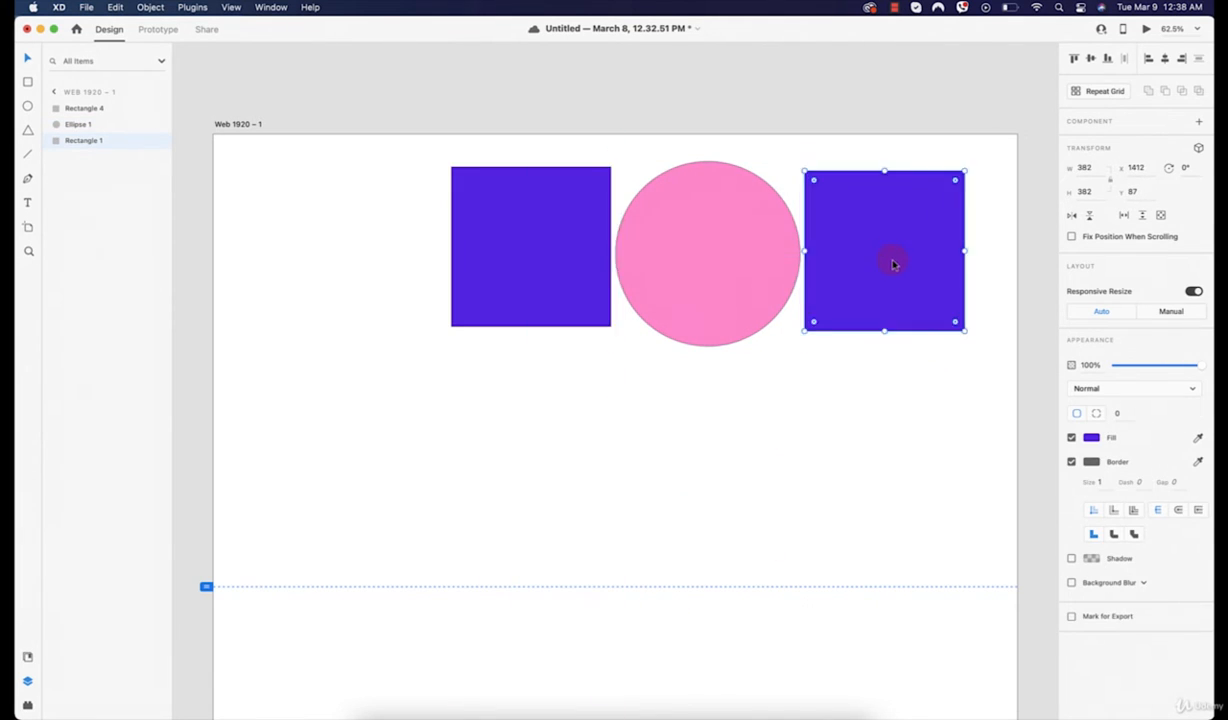
{"action": "left_click_drag", "start_coordinate": [924, 432], "coordinate": [465, 319]}
{"action": "mouse_move", "coordinate": [603, 354]}
{"action": "left_mouse_down"}
{"action": "mouse_move", "coordinate": [608, 244]}
{"action": "mouse_move", "coordinate": [608, 444]}
{"action": "mouse_move", "coordinate": [559, 491]}
{"action": "mouse_move", "coordinate": [458, 504]}
{"action": "mouse_move", "coordinate": [455, 533]}
{"action": "mouse_move", "coordinate": [600, 392]}
{"action": "mouse_move", "coordinate": [603, 345]}
{"action": "left_mouse_up"}
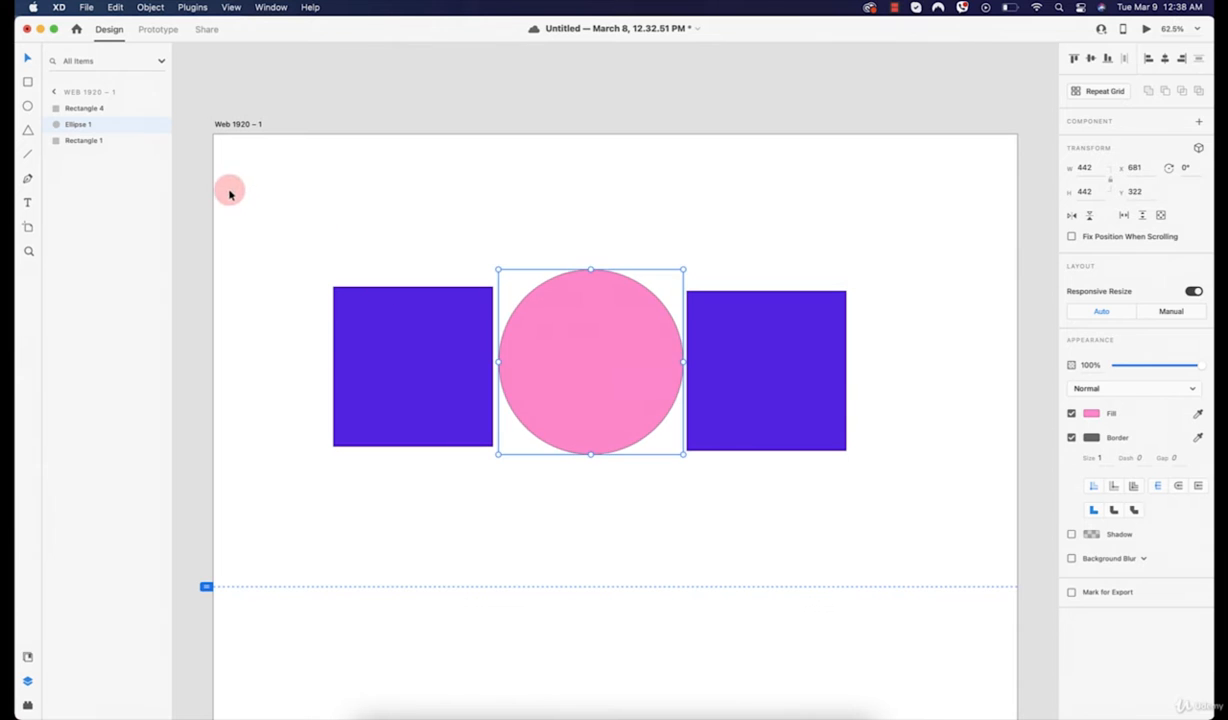
Step: Delete both squares and the circle from the artboard
{"action": "left_click_drag", "start_coordinate": [229, 193], "coordinate": [880, 545]}
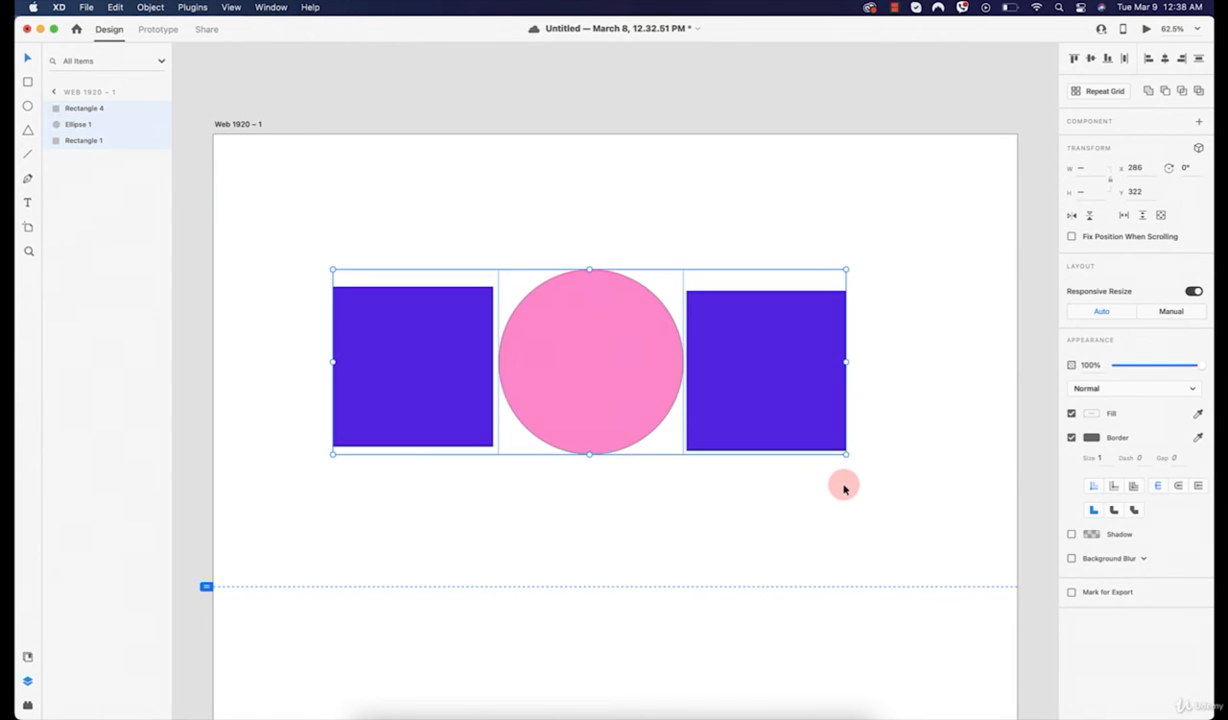
{"action": "key", "text": "Delete"}
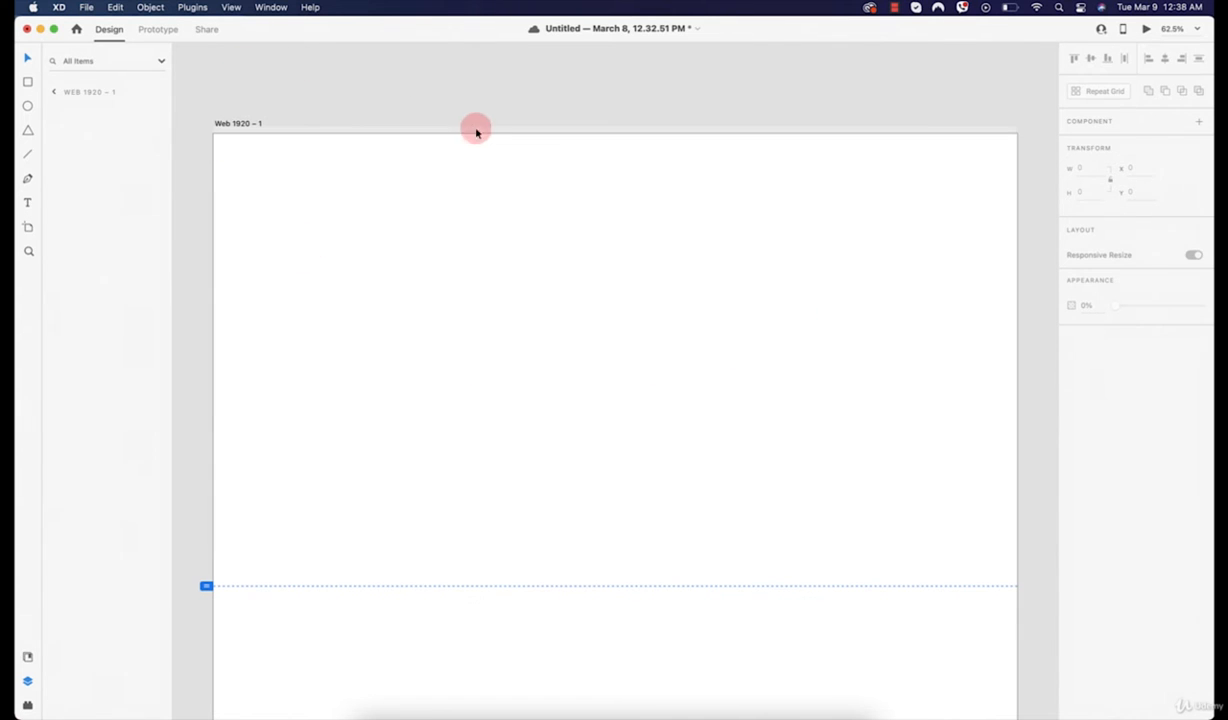
Step: Draw a circle about 314 wide at about X 646, Y 113 on the artboard and fill it with purple
{"action": "left_click", "coordinate": [728, 242]}
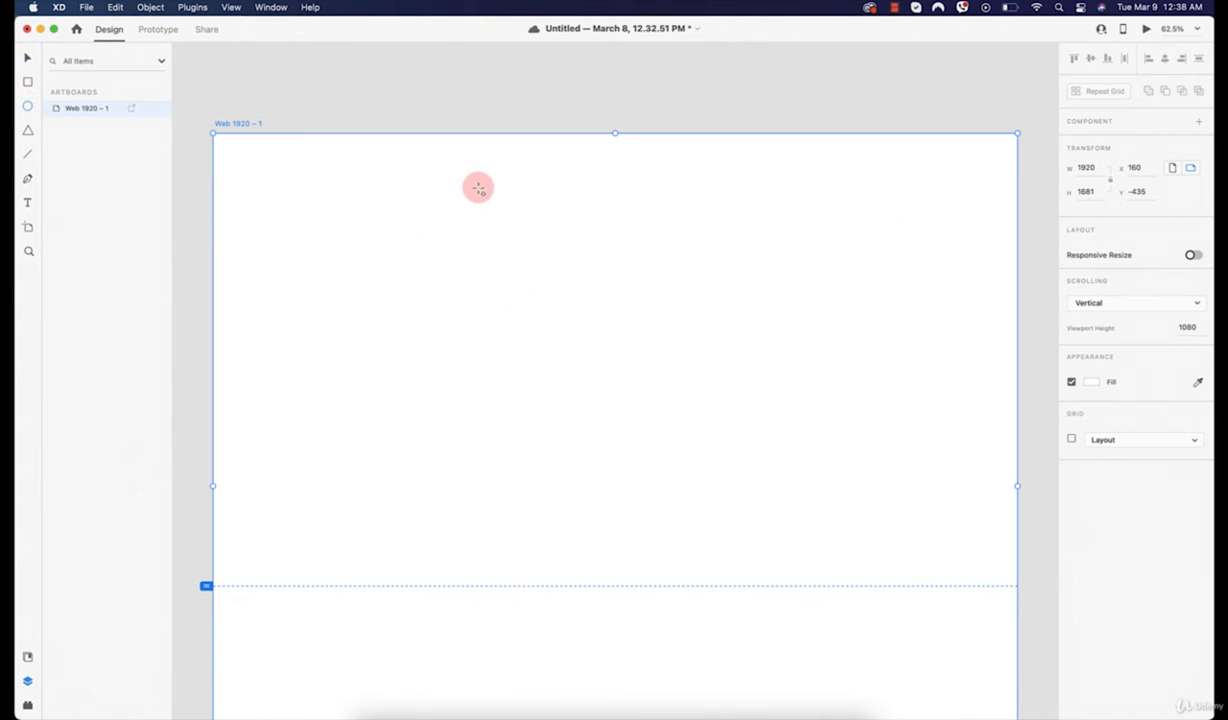
{"action": "left_click_drag", "start_coordinate": [484, 181], "coordinate": [615, 362]}
{"action": "left_click", "coordinate": [1091, 415]}
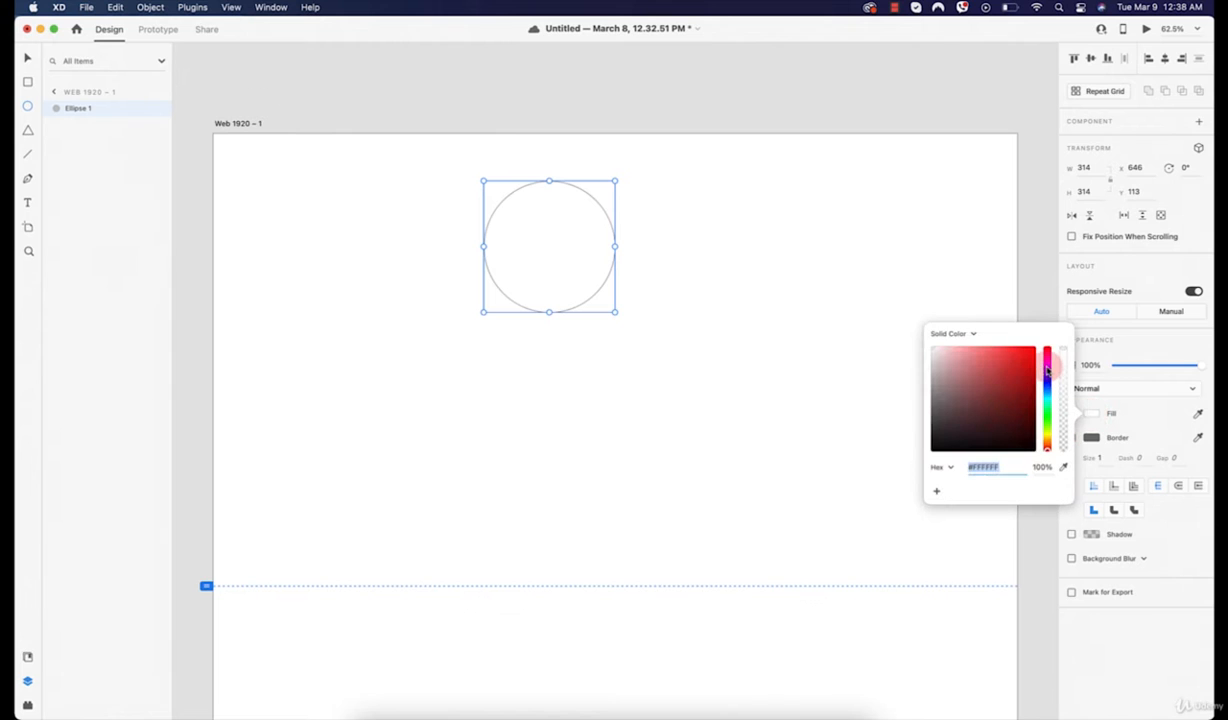
{"action": "left_click_drag", "start_coordinate": [1047, 371], "coordinate": [1004, 362]}
{"action": "left_click", "coordinate": [540, 241]}
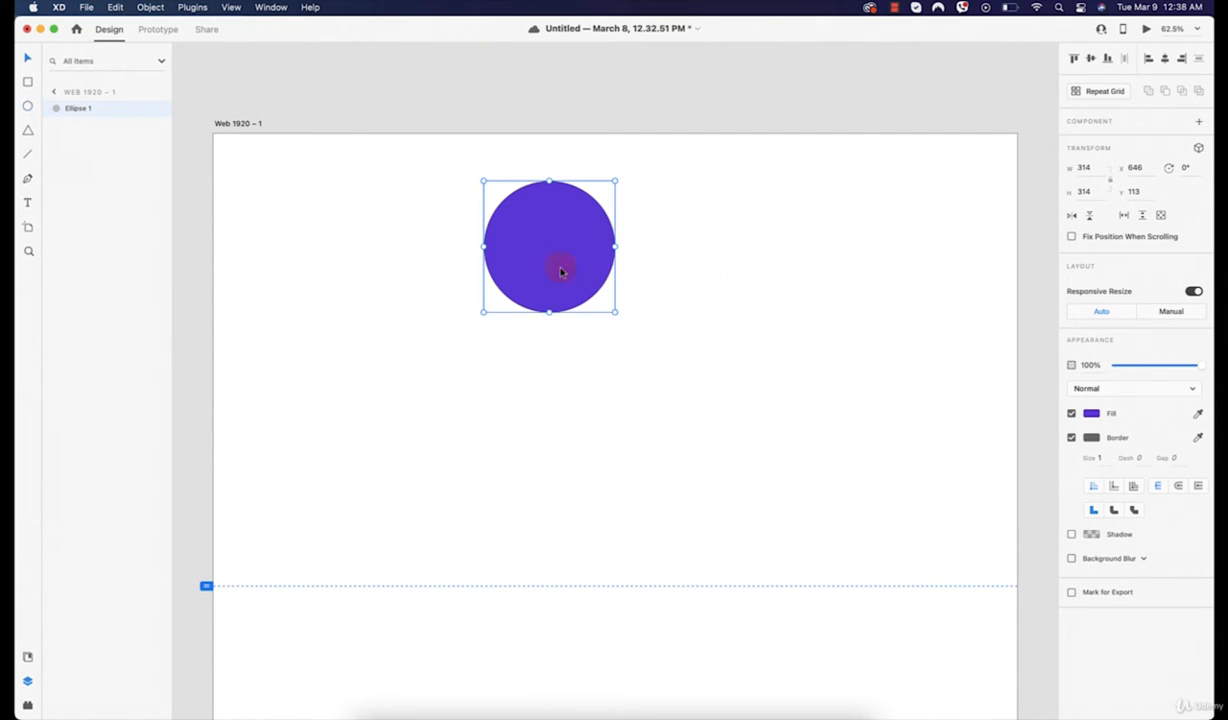
{"action": "left_click", "coordinate": [873, 285]}
Step: Duplicate the purple circle, shift the copy to about X 811 so it overlaps the original, and fill the copy with pink
{"action": "left_click", "coordinate": [558, 268]}
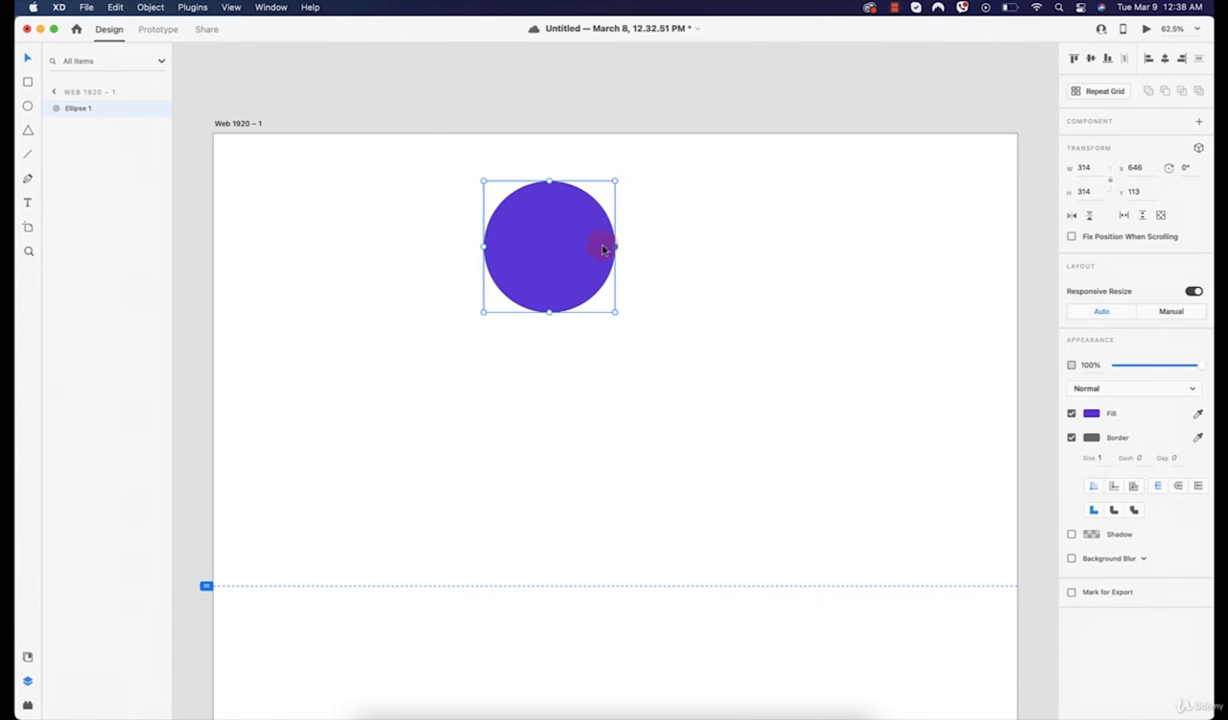
{"action": "key", "text": "super+d"}
{"action": "left_click_drag", "start_coordinate": [532, 246], "coordinate": [601, 244]}
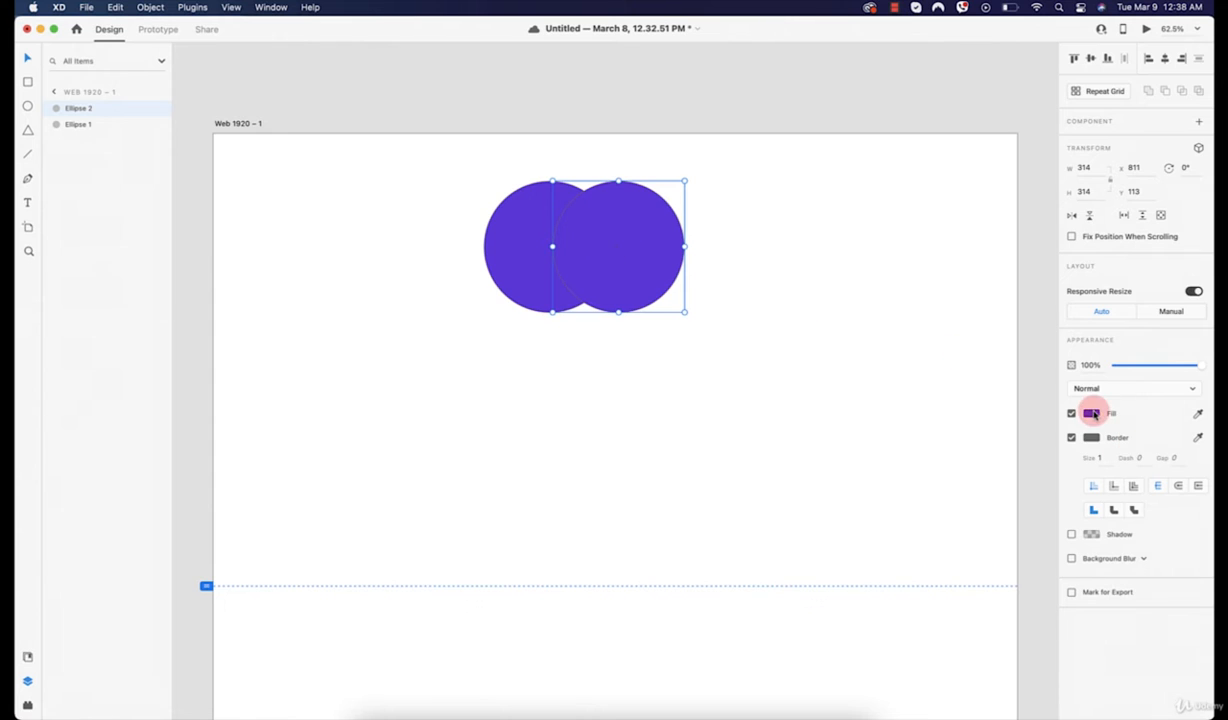
{"action": "left_click", "coordinate": [1091, 413]}
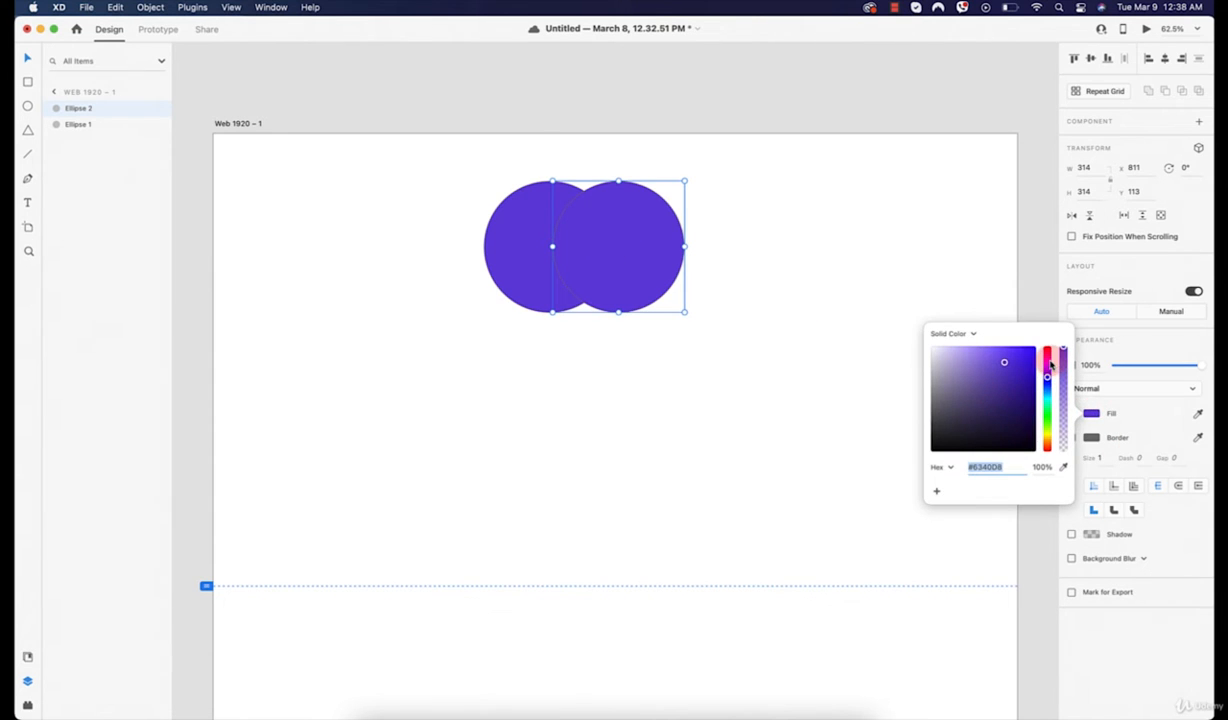
{"action": "mouse_move", "coordinate": [1050, 366]}
{"action": "left_mouse_down"}
{"action": "mouse_move", "coordinate": [1048, 404]}
{"action": "mouse_move", "coordinate": [1047, 367]}
{"action": "mouse_move", "coordinate": [955, 347]}
{"action": "mouse_move", "coordinate": [975, 336]}
{"action": "left_mouse_up"}
{"action": "left_click", "coordinate": [803, 315]}
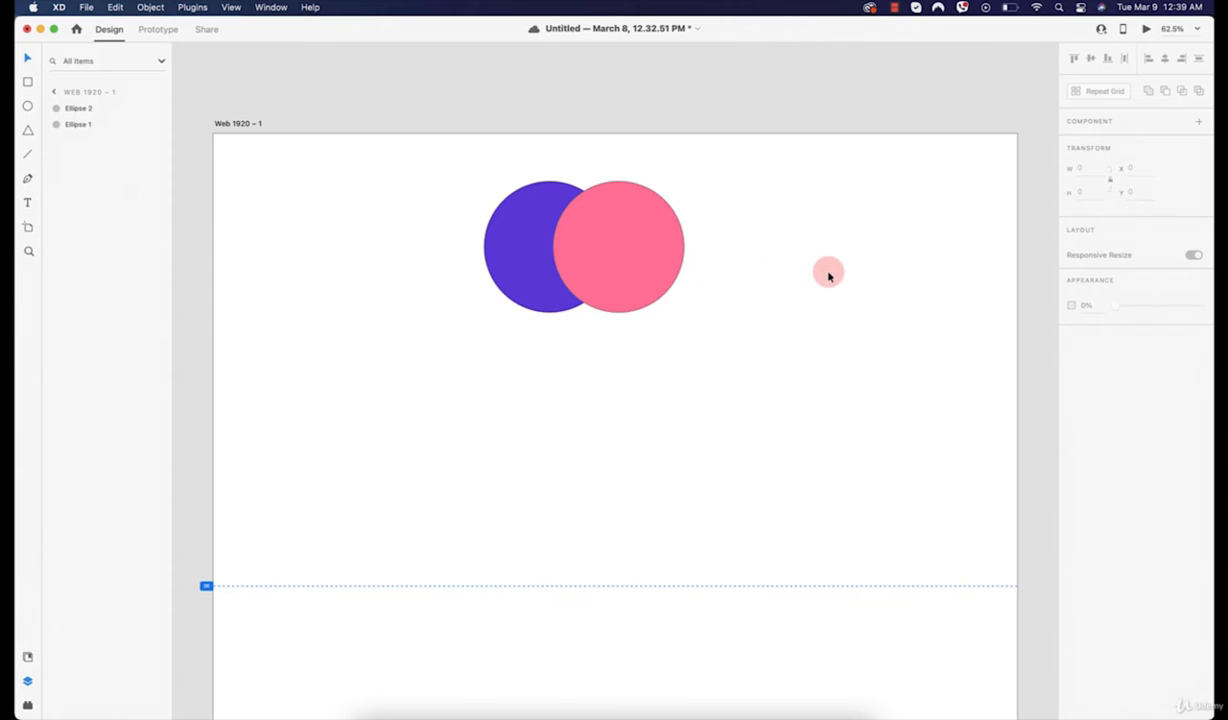
Step: Copy the overlapping circle pair three times, arranging three pairs in a row and a fourth below the middle one
{"action": "left_click_drag", "start_coordinate": [776, 200], "coordinate": [411, 280]}
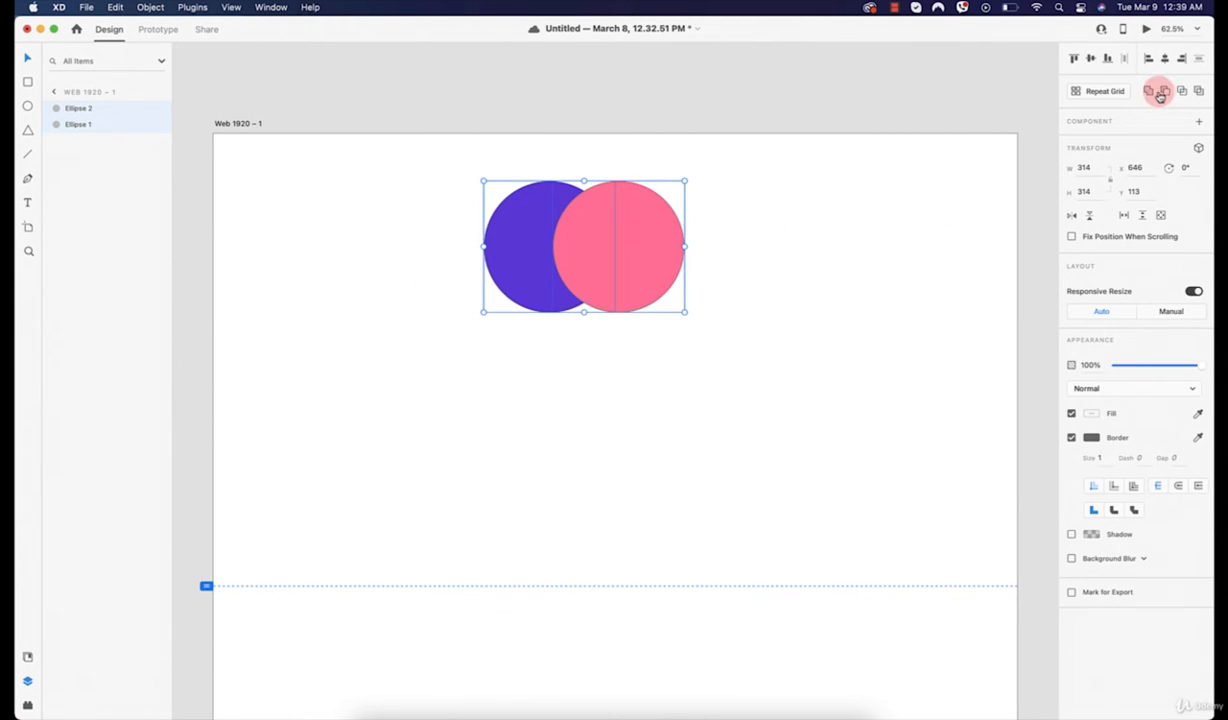
{"action": "left_click", "coordinate": [795, 266]}
{"action": "left_click_drag", "start_coordinate": [784, 219], "coordinate": [478, 286]}
{"action": "left_click_drag", "start_coordinate": [604, 251], "coordinate": [395, 289]}
{"action": "left_click_drag", "start_coordinate": [367, 275], "coordinate": [610, 462]}
{"action": "left_click", "coordinate": [754, 433]}
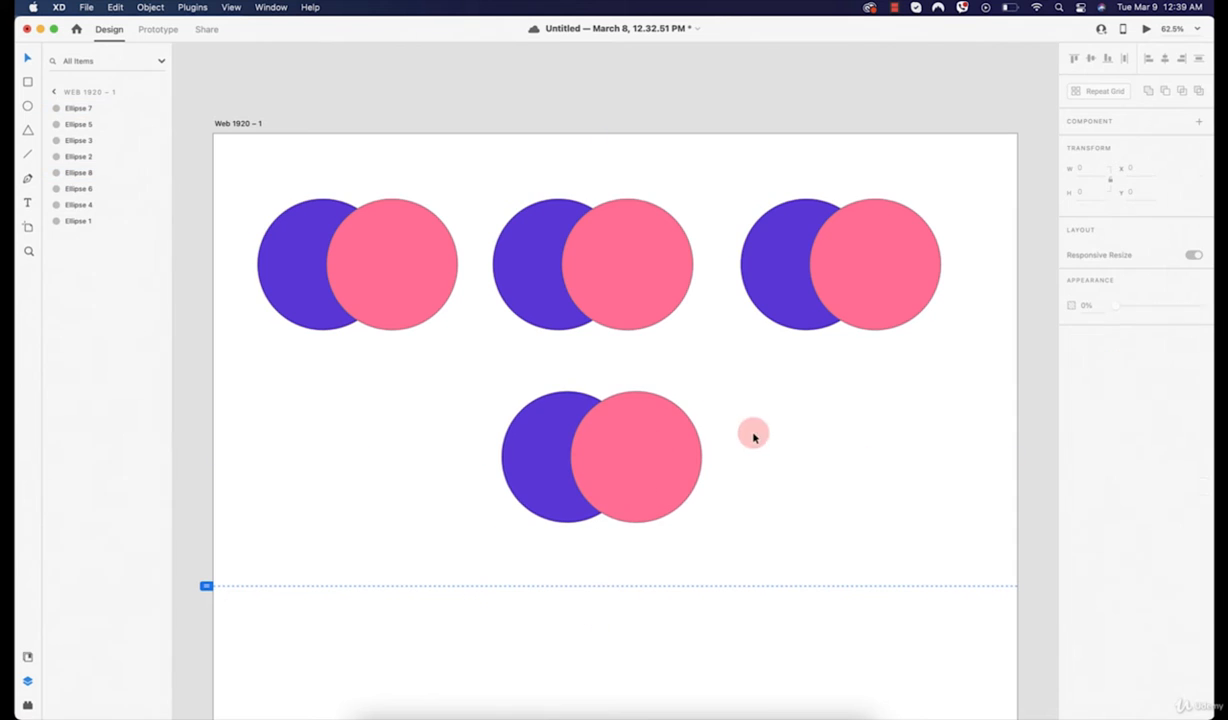
Step: Group the two circles of the first pair in the row and place the group first in the layer order
{"action": "left_click", "coordinate": [27, 681]}
{"action": "left_click", "coordinate": [27, 681]}
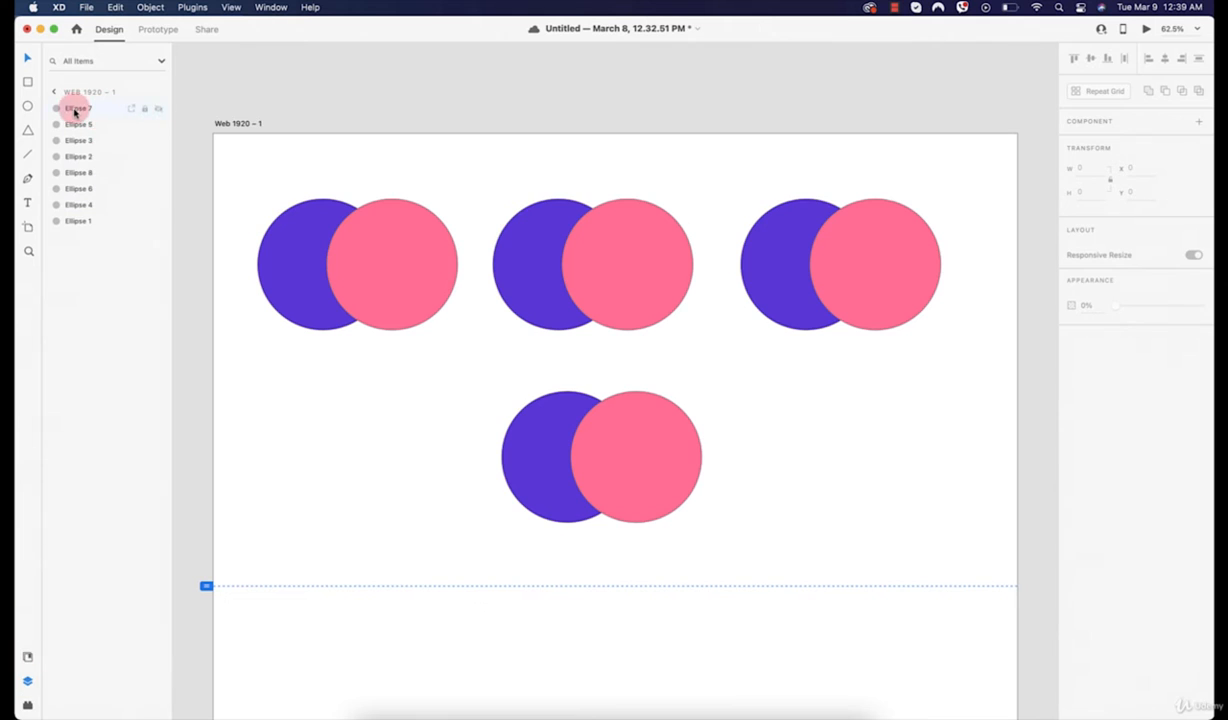
{"action": "left_click", "coordinate": [372, 276]}
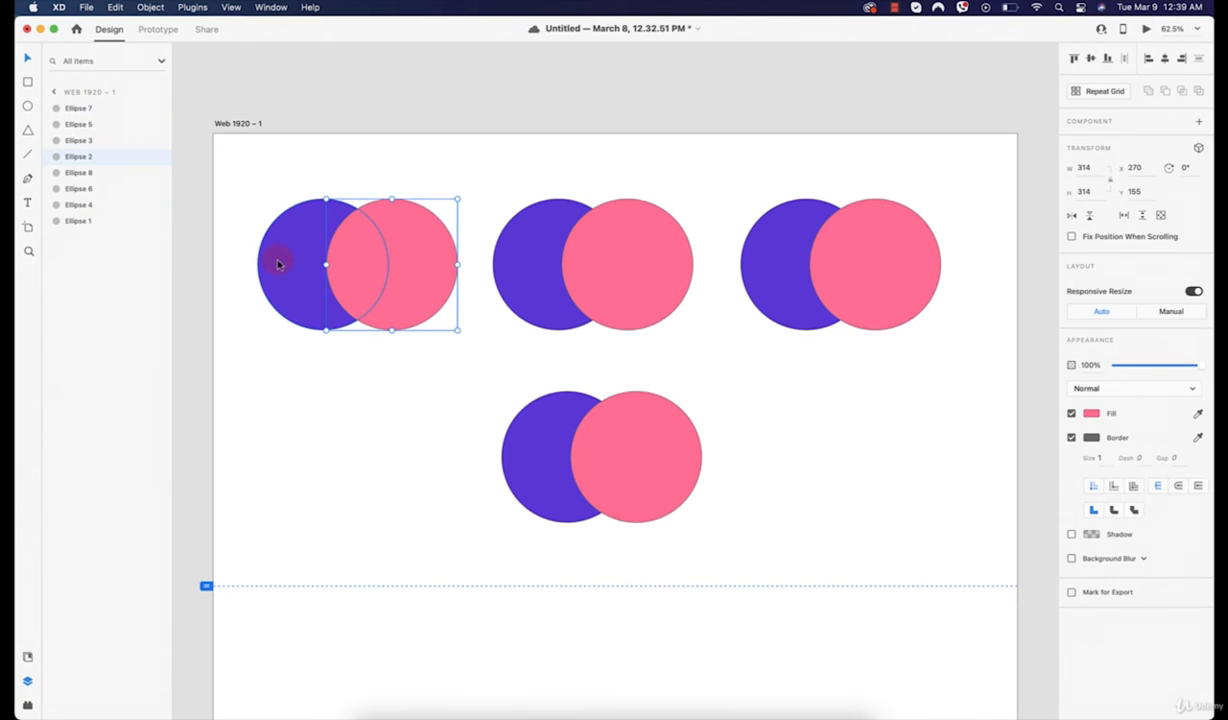
{"action": "left_click", "coordinate": [278, 263], "text": "shift"}
{"action": "right_click", "coordinate": [373, 244]}
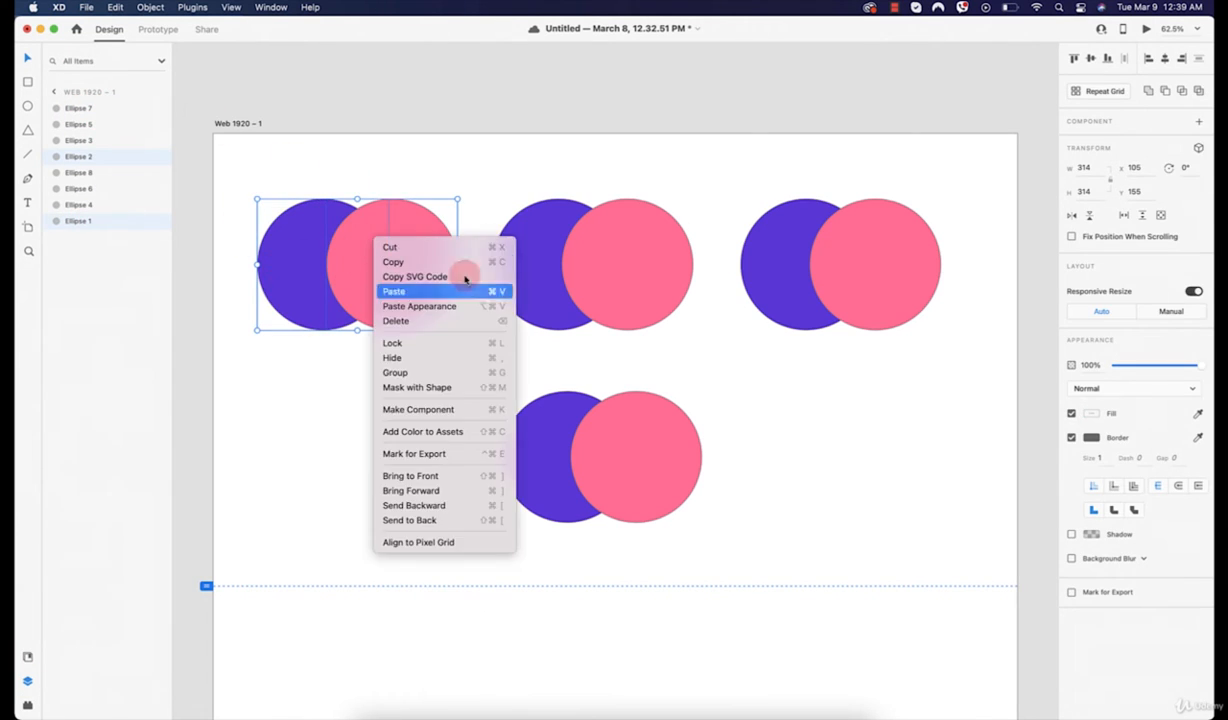
{"action": "left_click", "coordinate": [397, 373]}
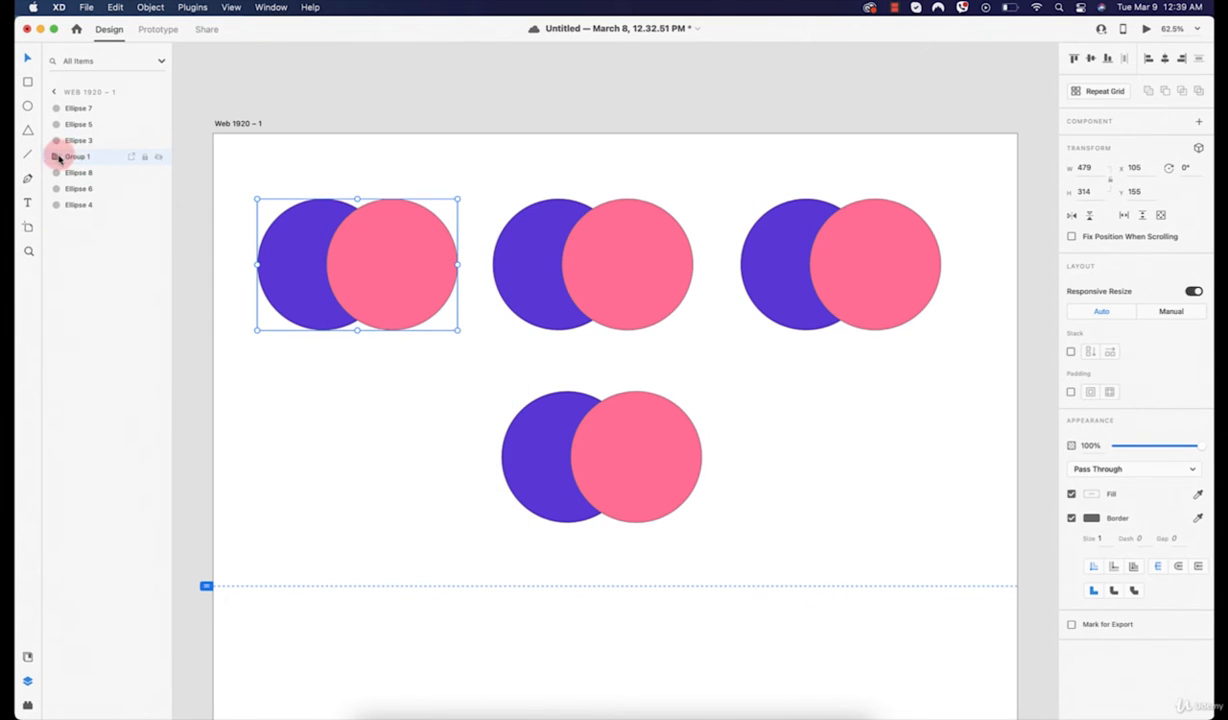
{"action": "left_click_drag", "start_coordinate": [58, 158], "coordinate": [58, 98]}
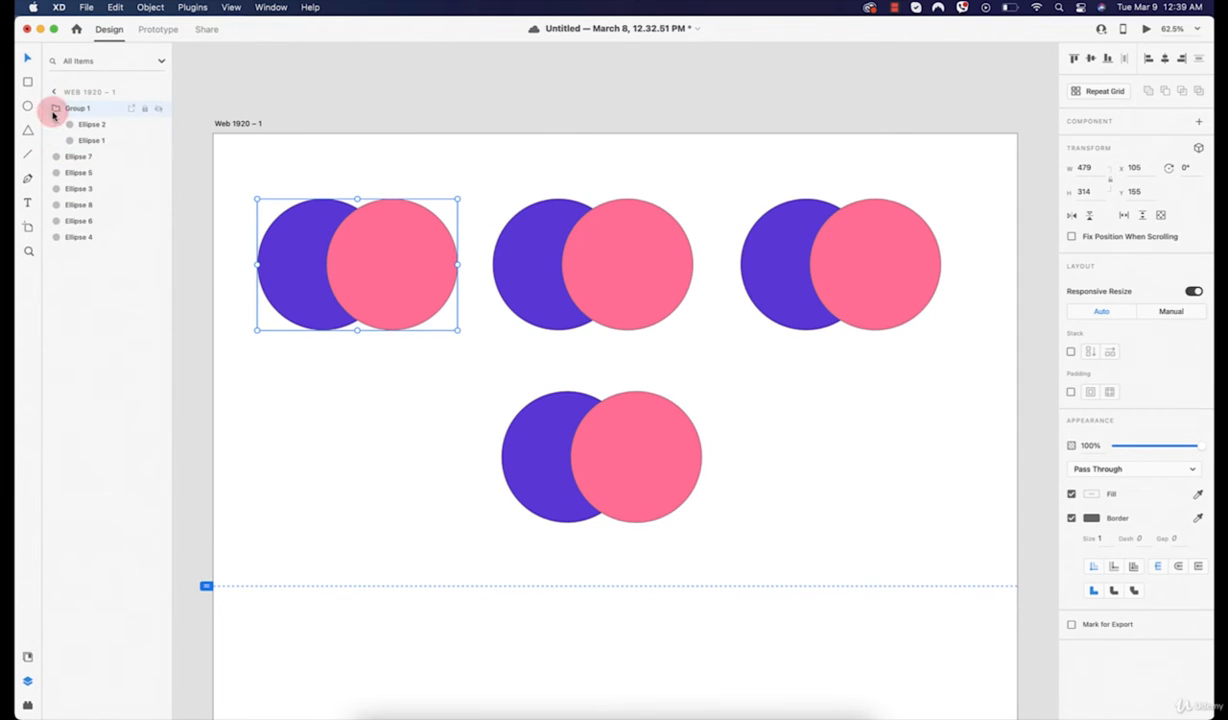
{"action": "left_click", "coordinate": [314, 392]}
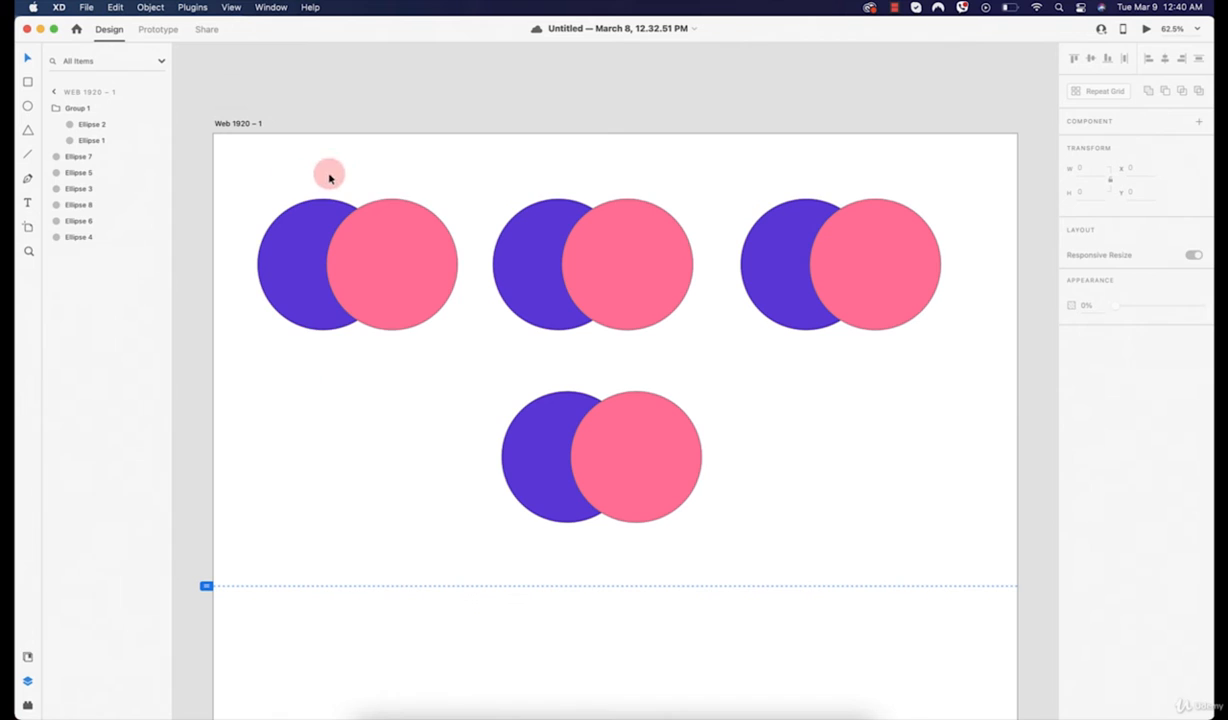
Step: Compare selecting the whole Group 1 with selecting its two ellipses, checking which Boolean operations are available
{"action": "left_click", "coordinate": [400, 246]}
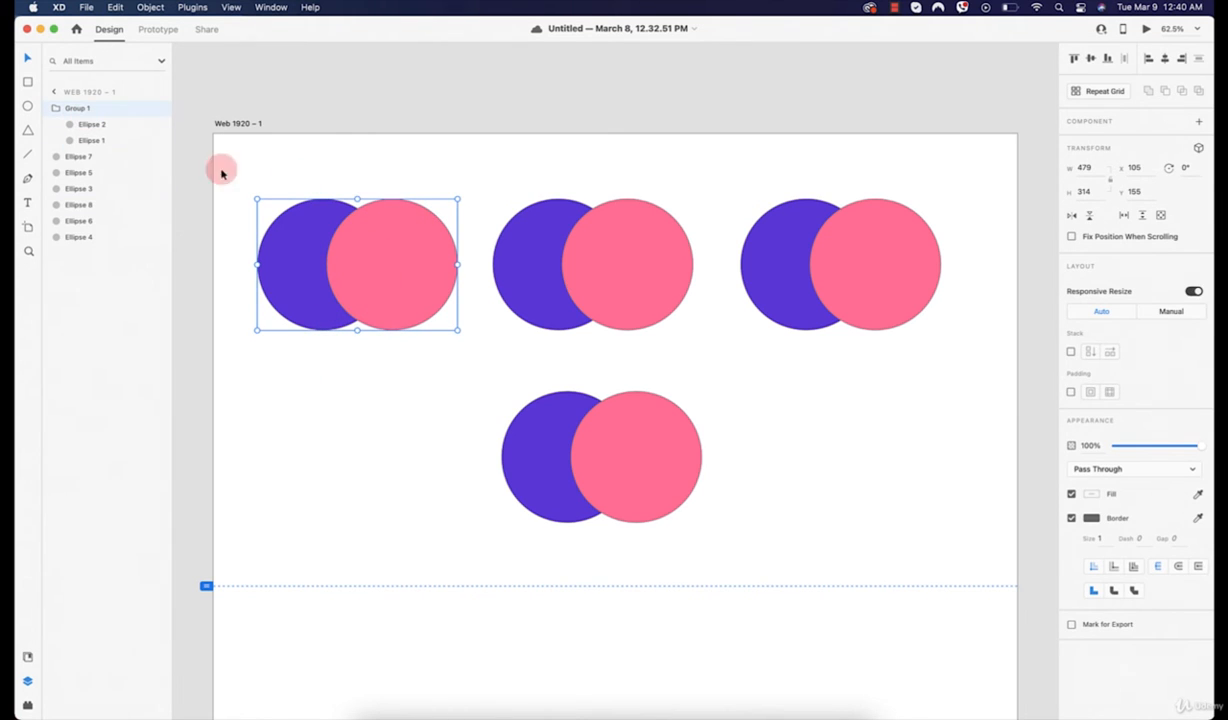
{"action": "left_click", "coordinate": [404, 156]}
{"action": "left_click", "coordinate": [365, 263]}
{"action": "left_click", "coordinate": [90, 138]}
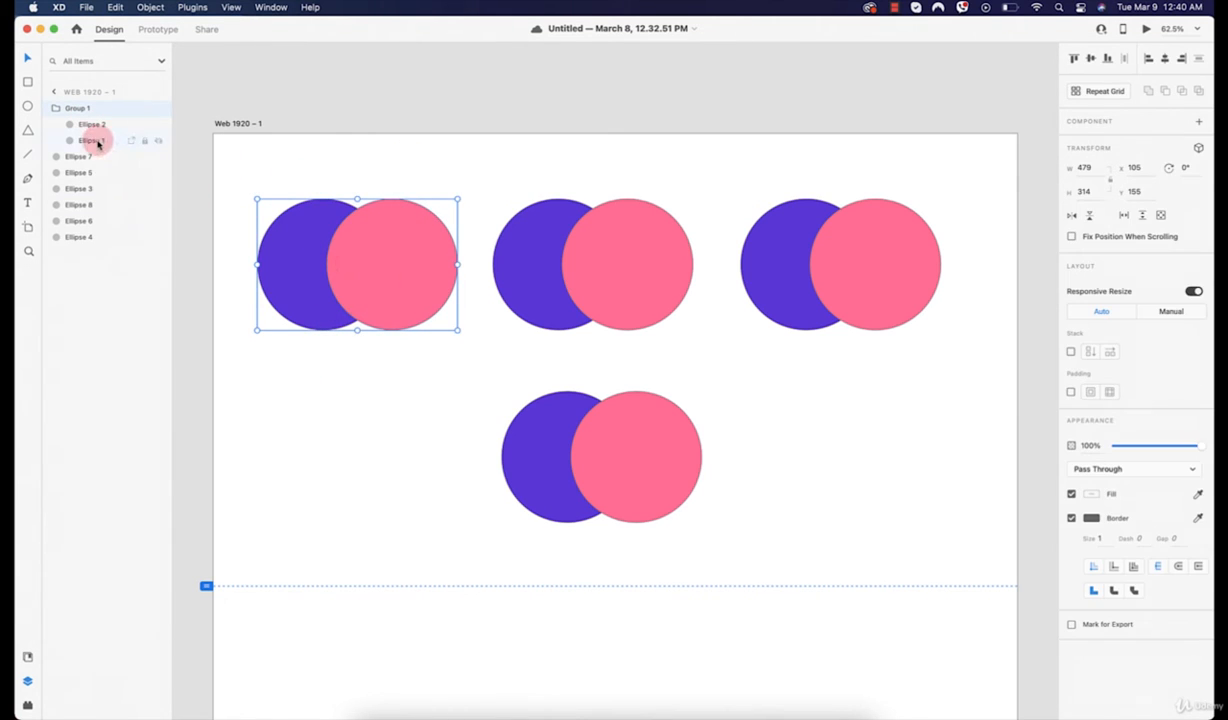
{"action": "left_click", "coordinate": [90, 124], "text": "shift"}
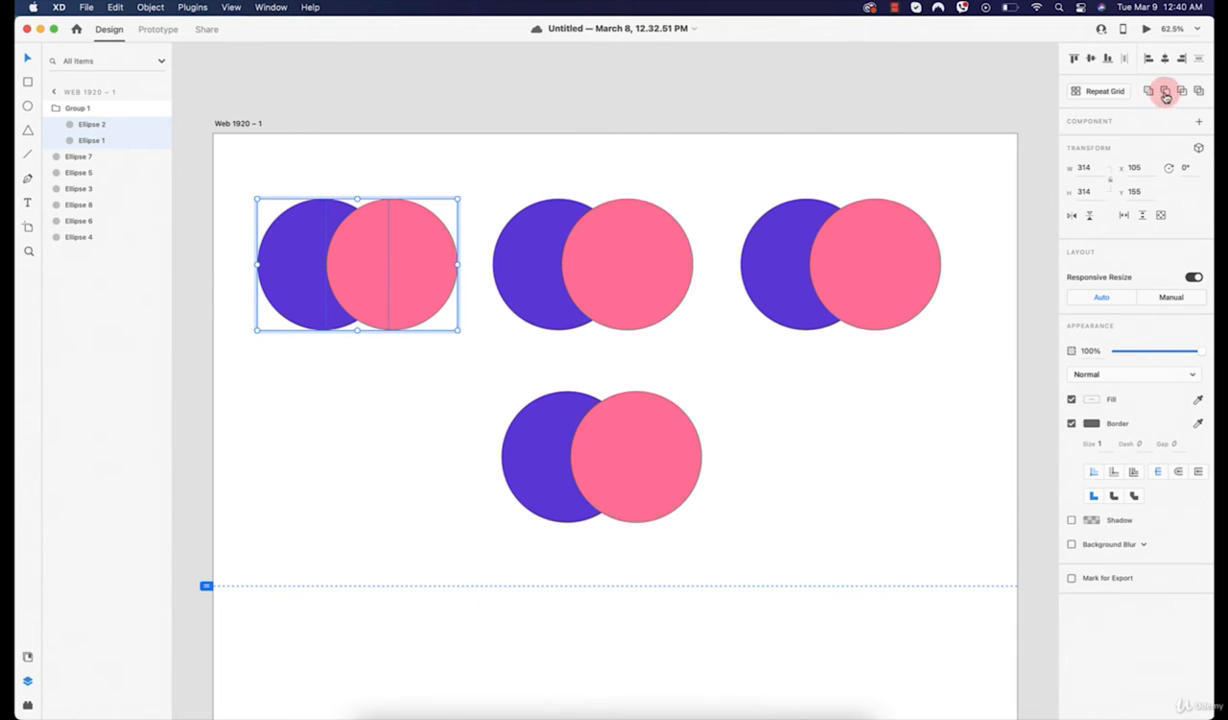
{"action": "left_click", "coordinate": [378, 255]}
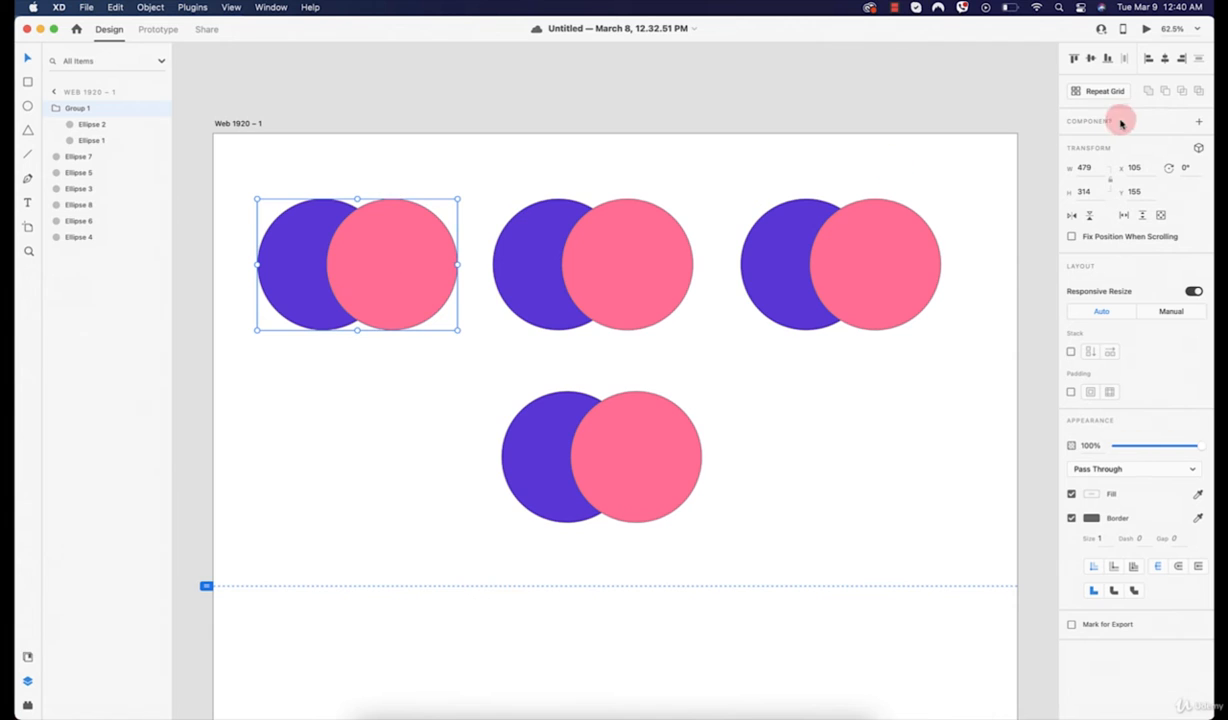
Step: Unite Ellipse 2 and Ellipse 1 inside Group 1 and move the merged shape to about X 44, Y 78
{"action": "left_click", "coordinate": [90, 125]}
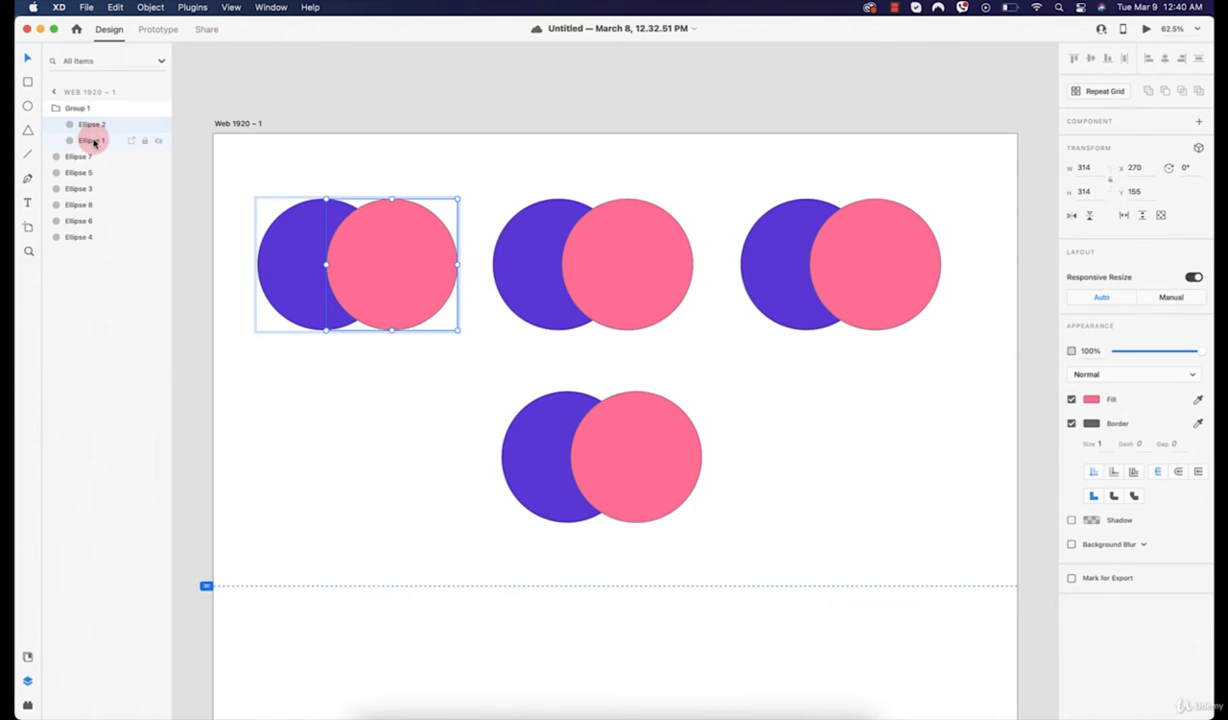
{"action": "left_click", "coordinate": [92, 141], "text": "shift"}
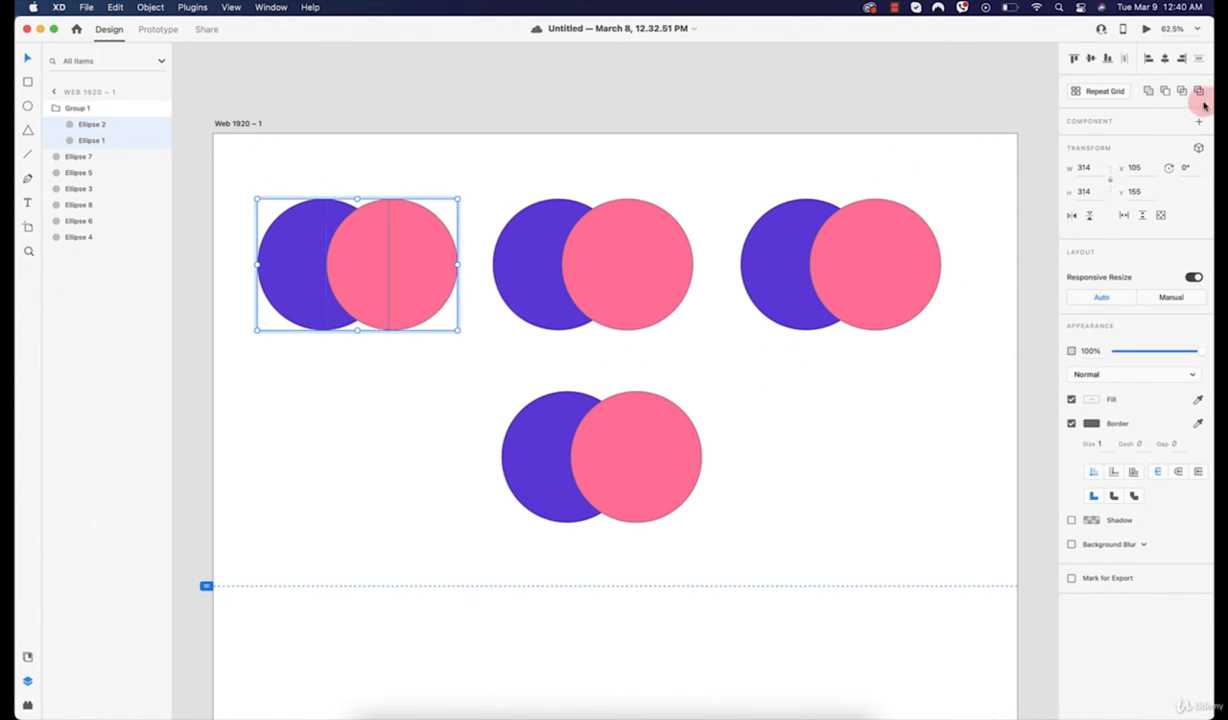
{"action": "left_click", "coordinate": [1146, 92]}
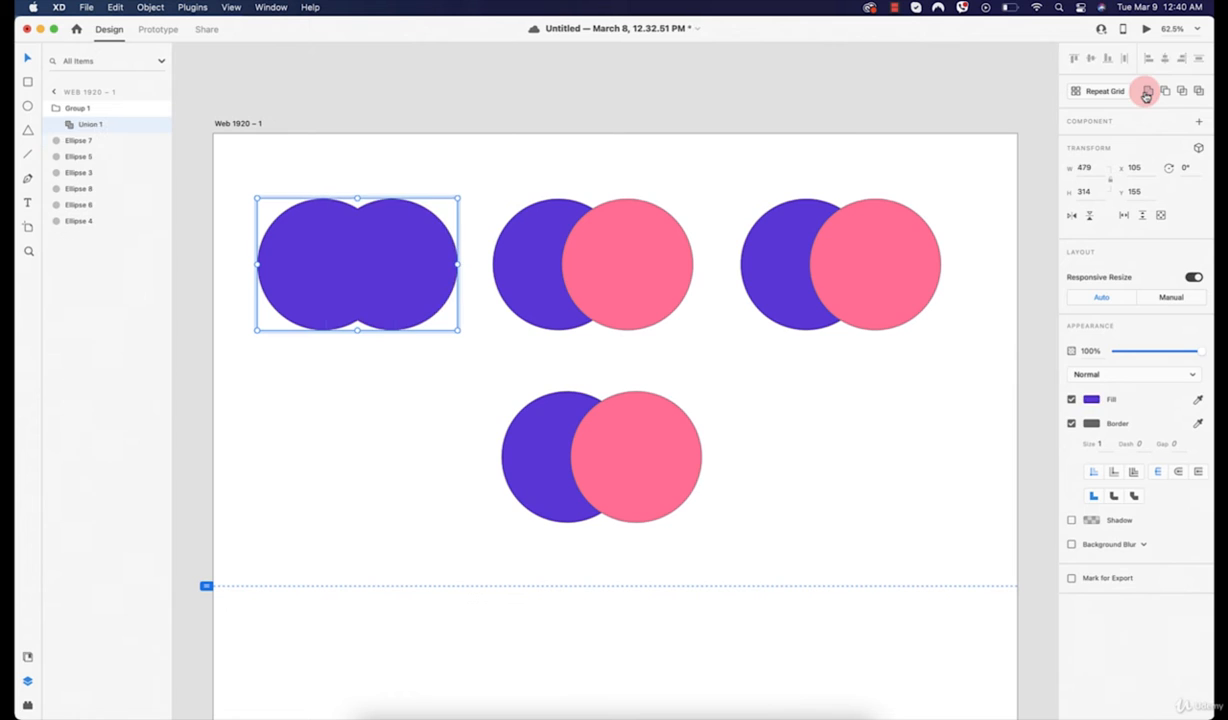
{"action": "left_click", "coordinate": [350, 172]}
{"action": "left_click_drag", "start_coordinate": [395, 301], "coordinate": [343, 272]}
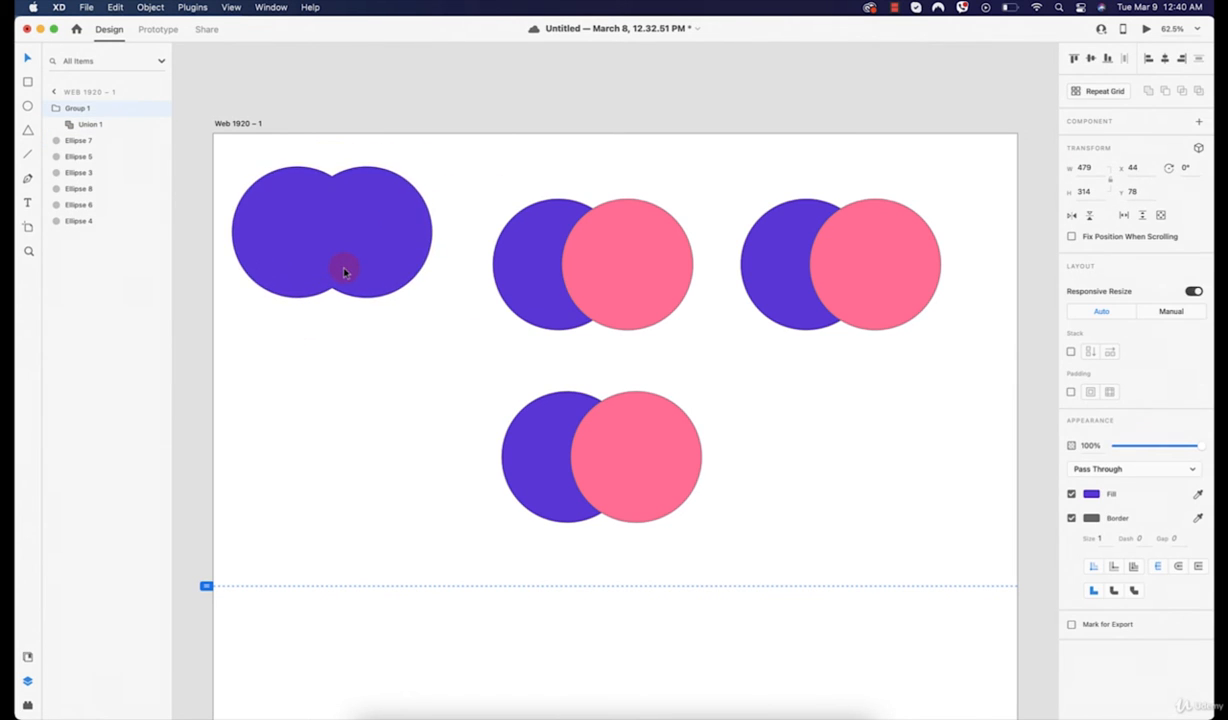
Step: Undo the move and the union of the grouped circles
{"action": "key", "text": "ctrl+z"}
{"action": "key", "text": "ctrl+z"}
{"action": "left_click", "coordinate": [295, 357]}
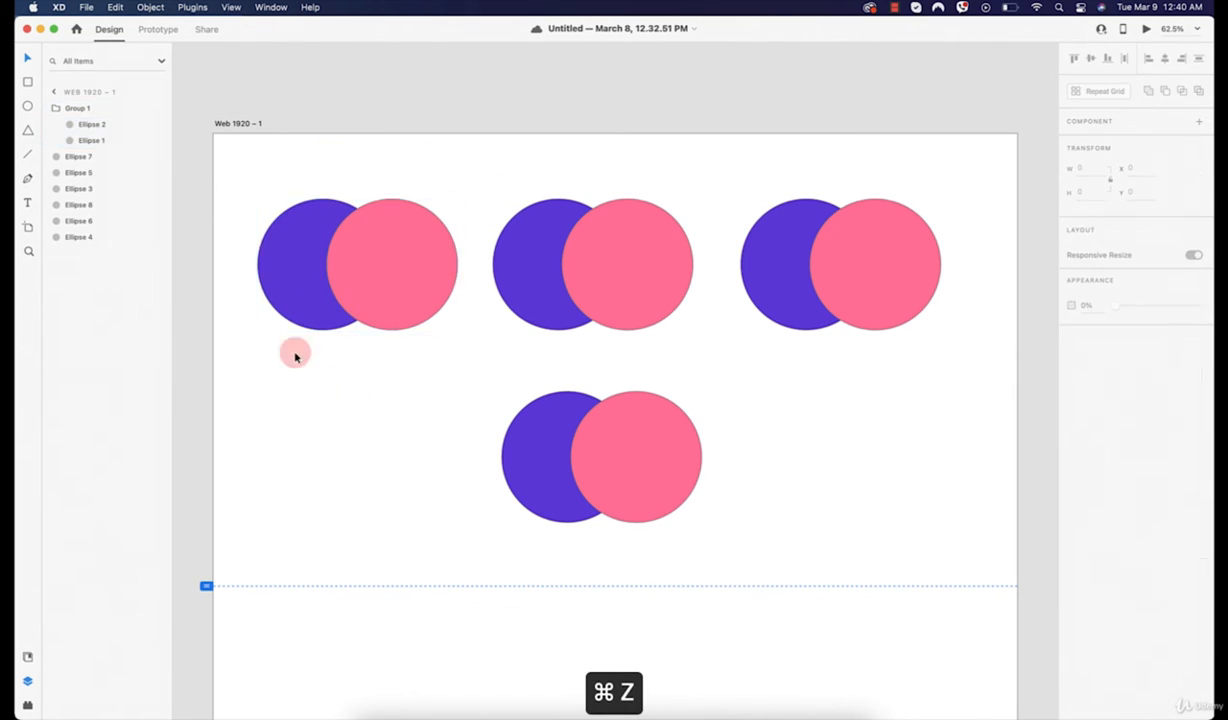
Step: Unite the grouped circles again and move the merged shape to about X 85, Y 91
{"action": "left_click", "coordinate": [295, 249]}
{"action": "left_click", "coordinate": [1148, 91]}
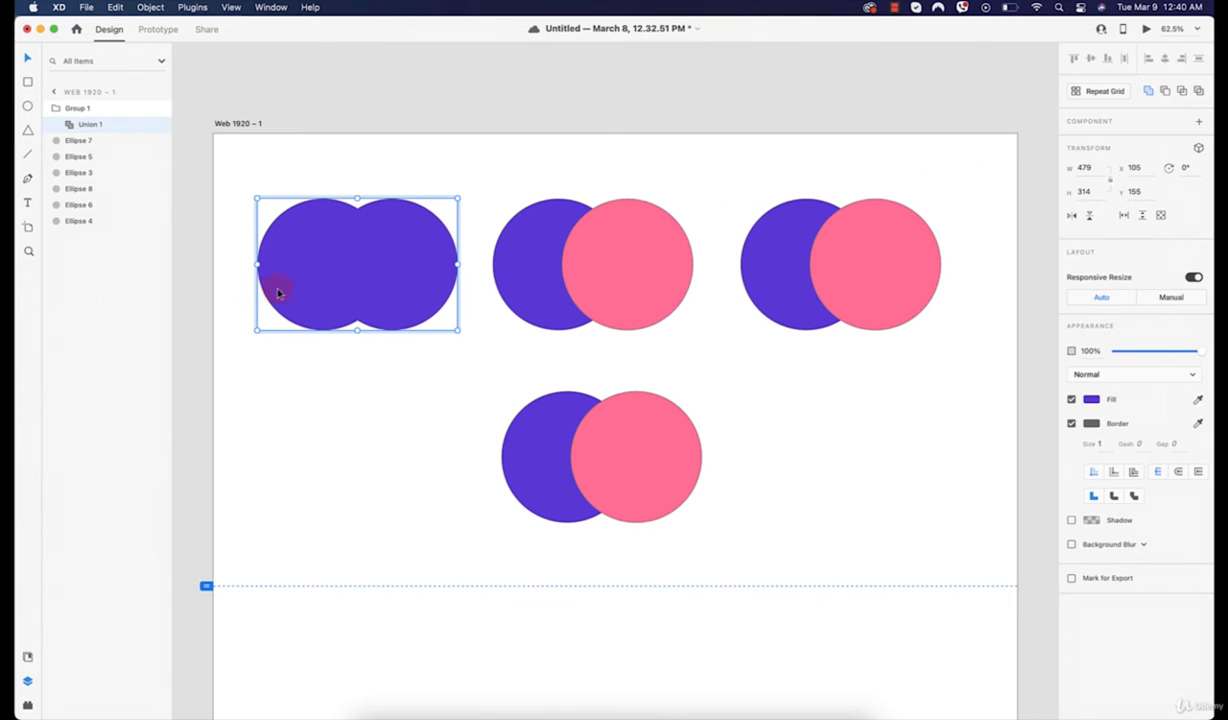
{"action": "left_click_drag", "start_coordinate": [325, 285], "coordinate": [317, 257]}
{"action": "left_click", "coordinate": [334, 340]}
{"action": "left_click", "coordinate": [378, 258]}
Step: Undo the latest move and union so Group 1 holds two separate ellipses again
{"action": "key", "text": "super+z"}
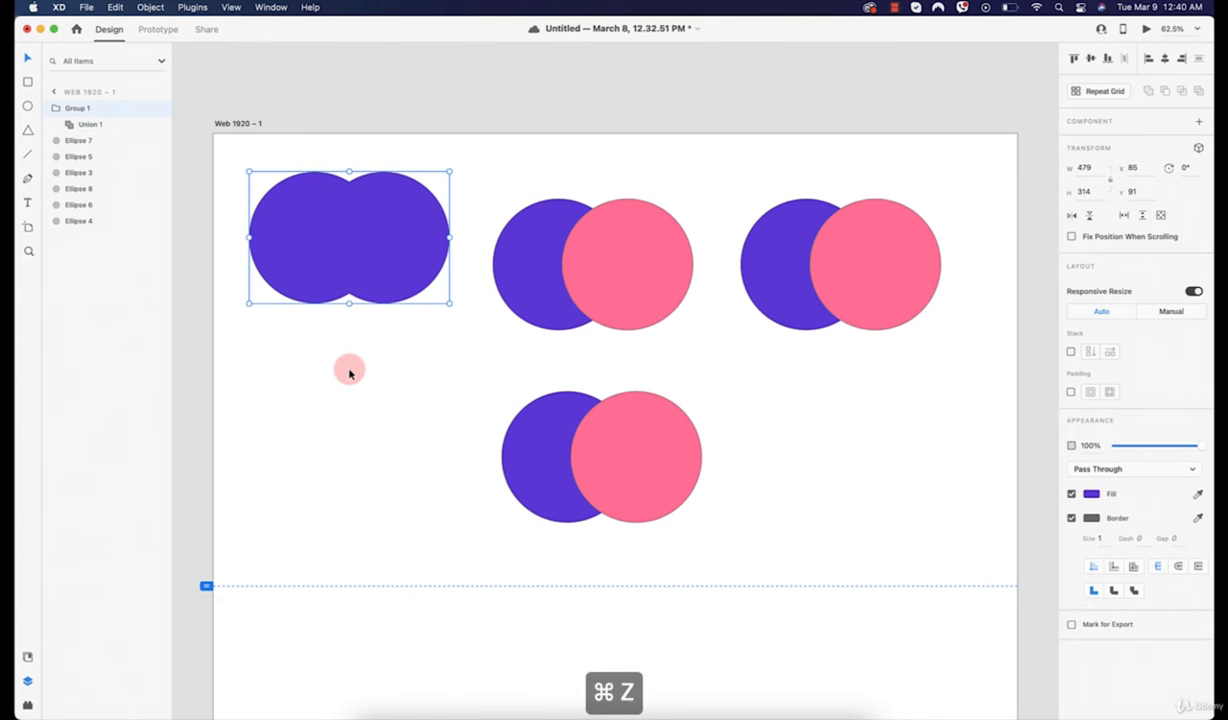
{"action": "key", "text": "super+z"}
{"action": "key", "text": "super+z"}
{"action": "left_click", "coordinate": [349, 373]}
Step: Reorder the layers in Group 1 so the purple Ellipse 1 lies above the pink Ellipse 2
{"action": "left_click", "coordinate": [101, 144]}
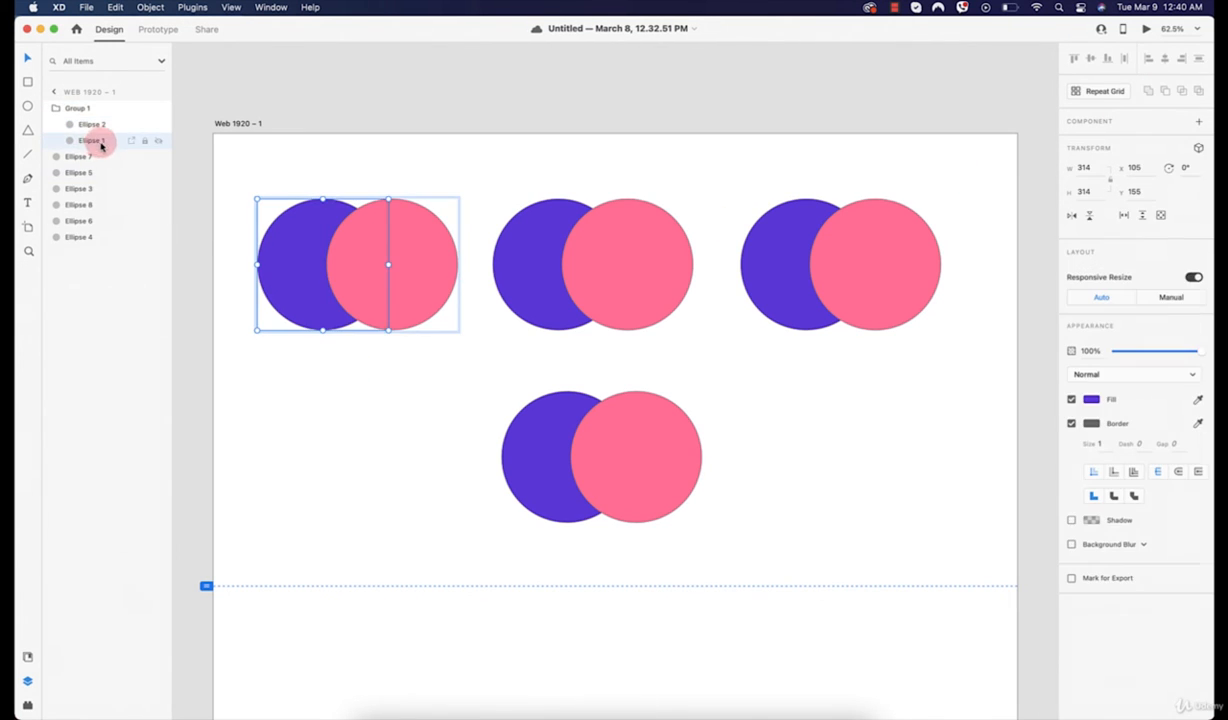
{"action": "left_click_drag", "start_coordinate": [89, 132], "coordinate": [92, 122]}
{"action": "left_click", "coordinate": [293, 178]}
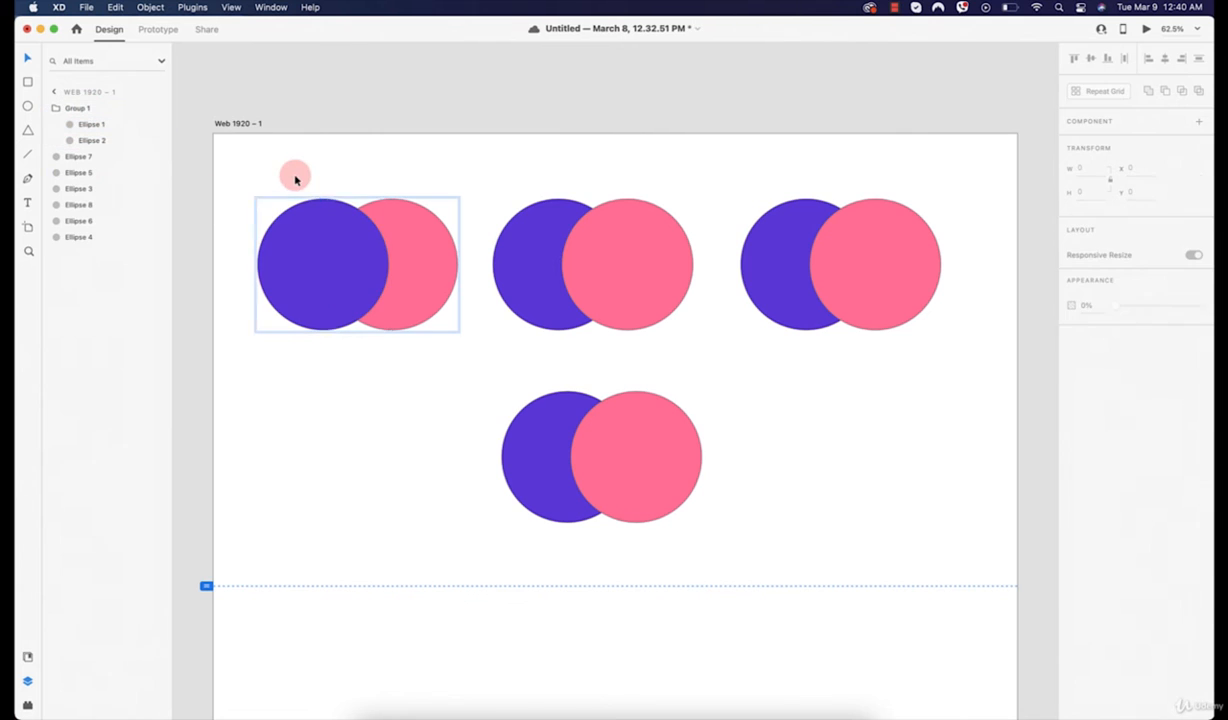
Step: Unite the two reordered ellipses in Group 1 and move the merged shape to about X 71, Y 146
{"action": "left_click_drag", "start_coordinate": [237, 191], "coordinate": [404, 291]}
{"action": "left_click", "coordinate": [319, 150]}
{"action": "left_click", "coordinate": [426, 261]}
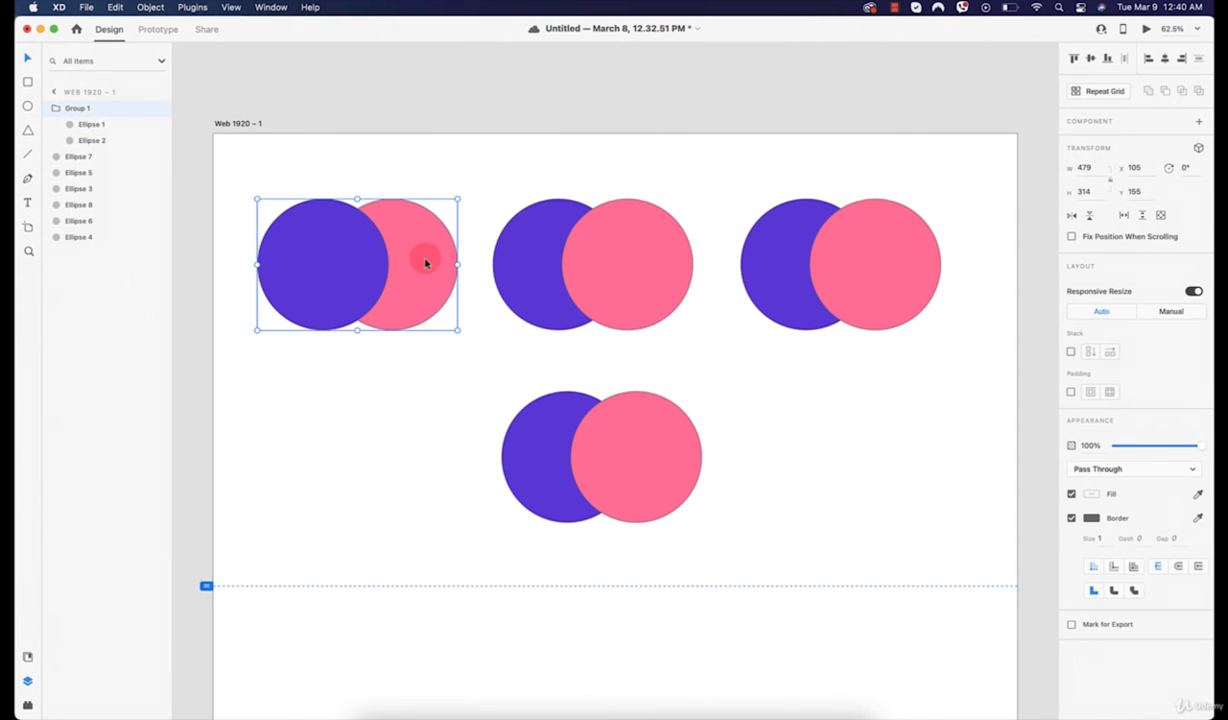
{"action": "left_click", "coordinate": [102, 141]}
{"action": "left_click", "coordinate": [84, 124], "text": "shift"}
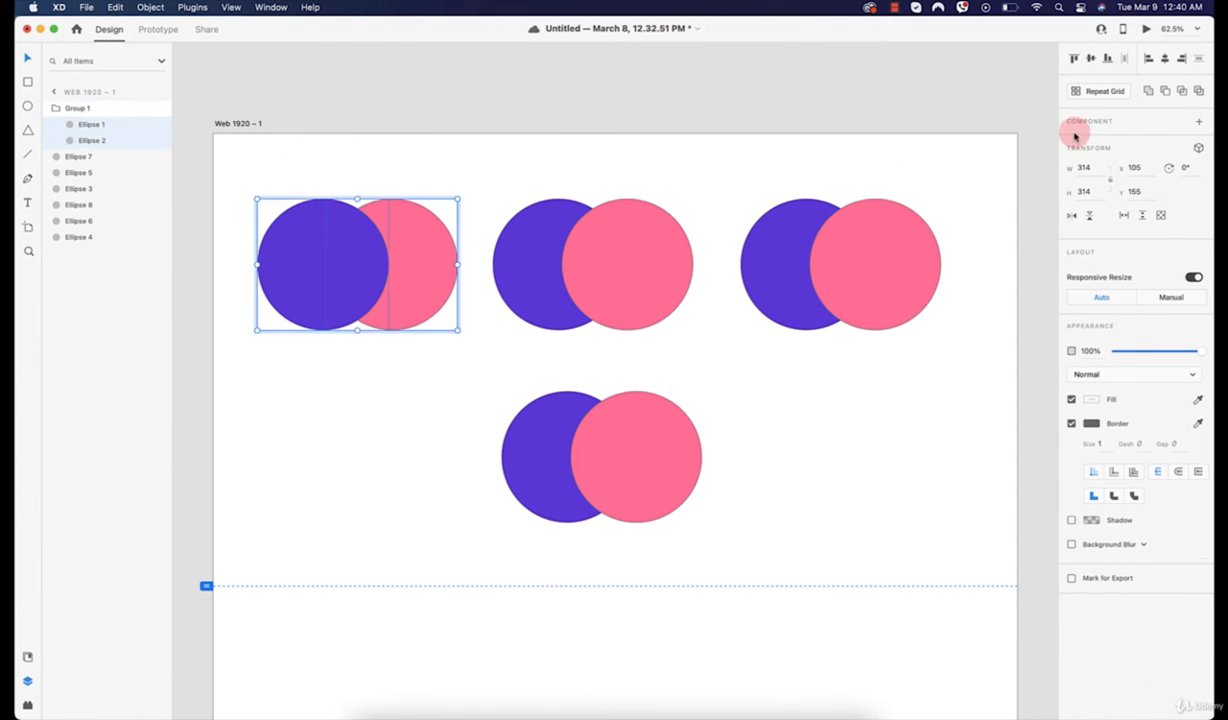
{"action": "left_click", "coordinate": [1149, 92]}
{"action": "left_click_drag", "start_coordinate": [345, 262], "coordinate": [331, 258]}
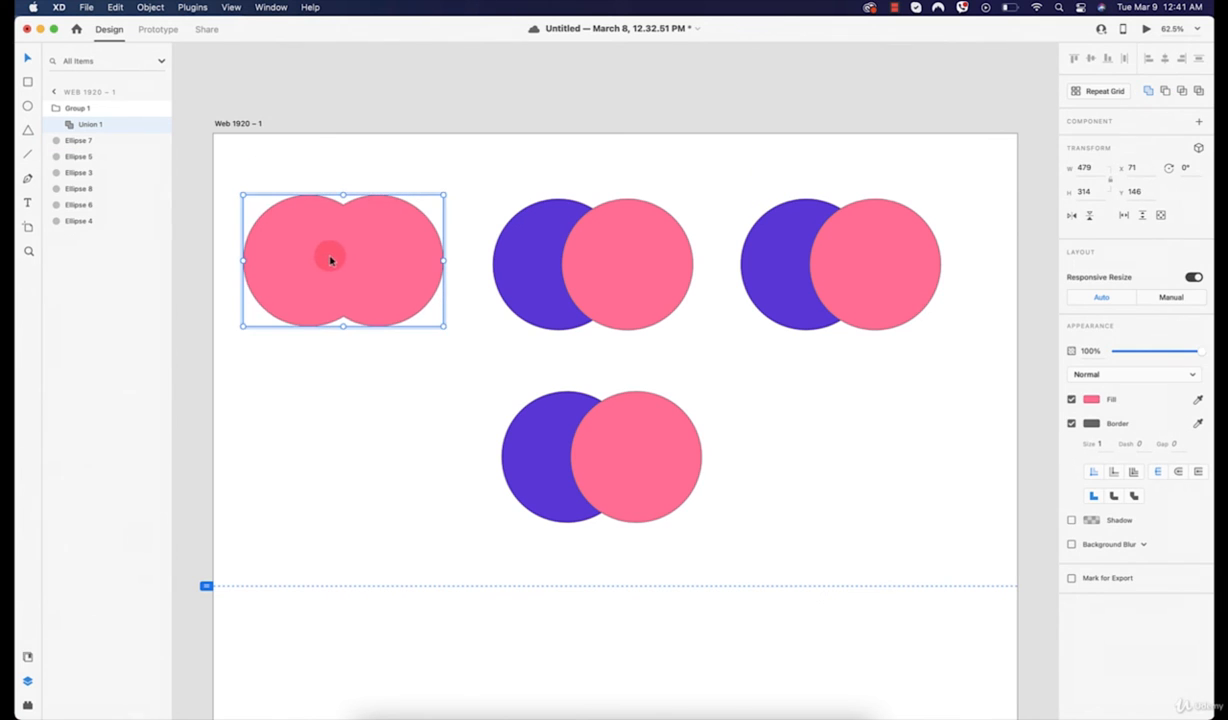
Step: Group the overlapping purple Ellipse 4 and pink Ellipse 3 of the upper middle pair
{"action": "left_click", "coordinate": [375, 416]}
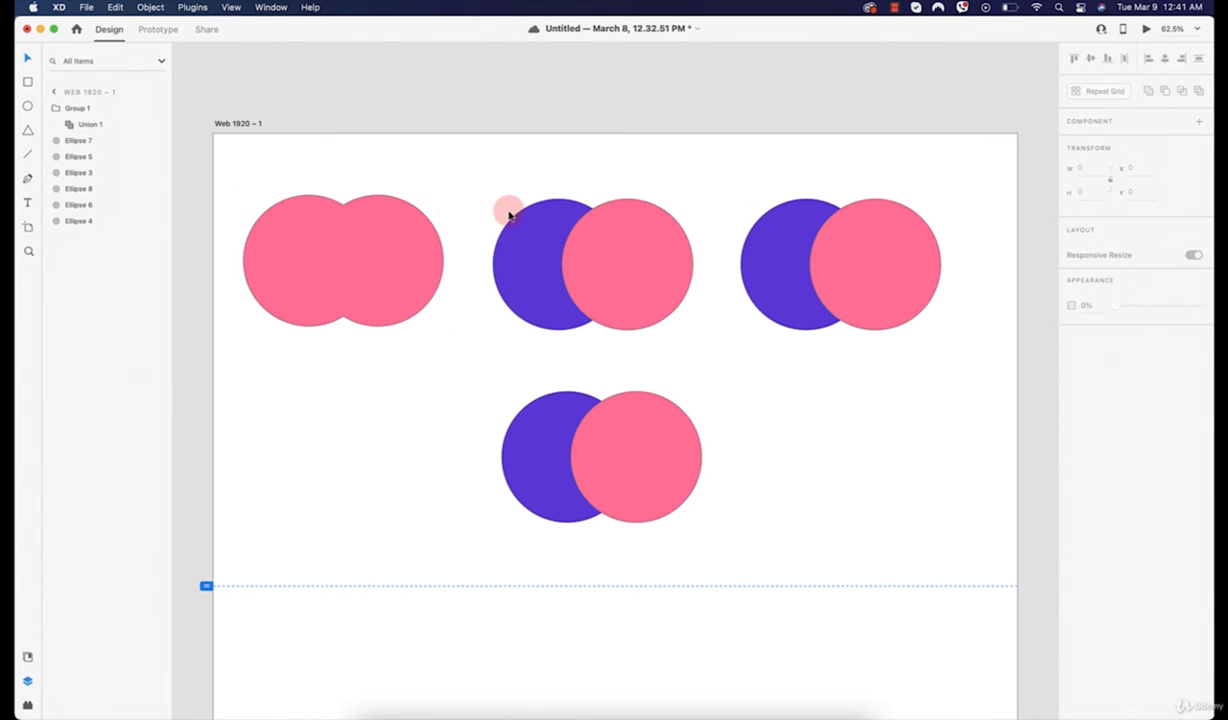
{"action": "left_click_drag", "start_coordinate": [509, 213], "coordinate": [655, 304]}
{"action": "left_click", "coordinate": [703, 373]}
{"action": "left_click", "coordinate": [625, 262]}
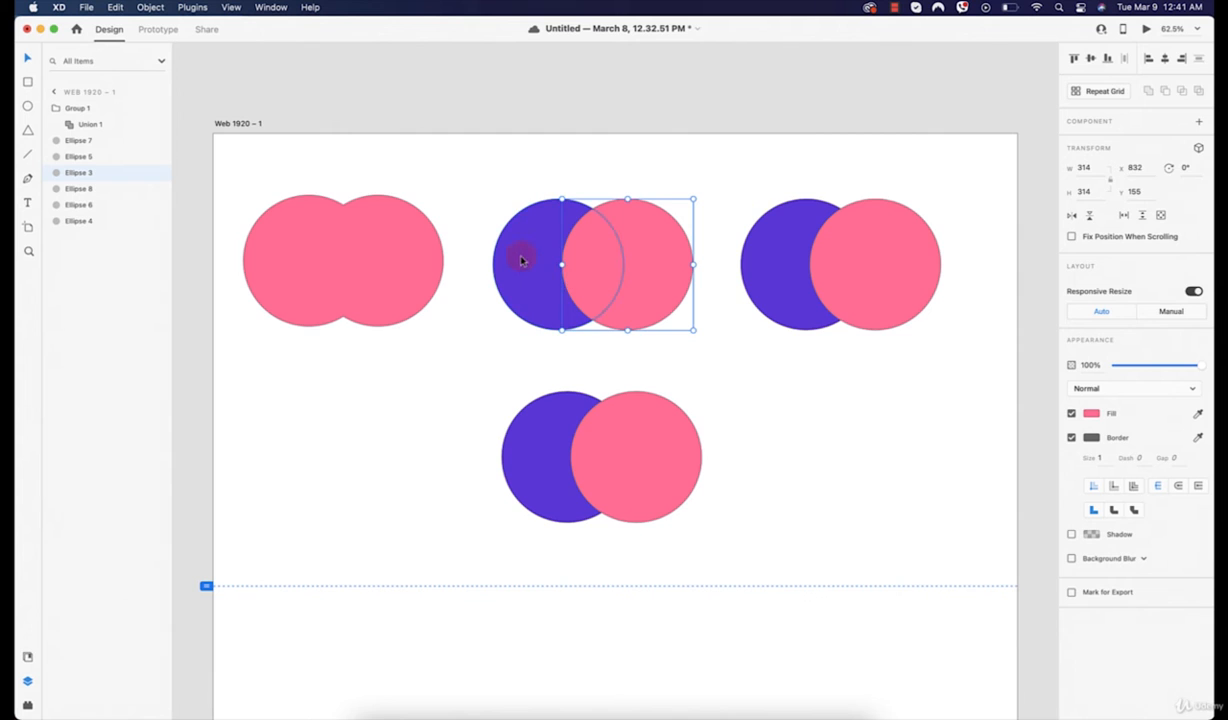
{"action": "left_click", "coordinate": [541, 263]}
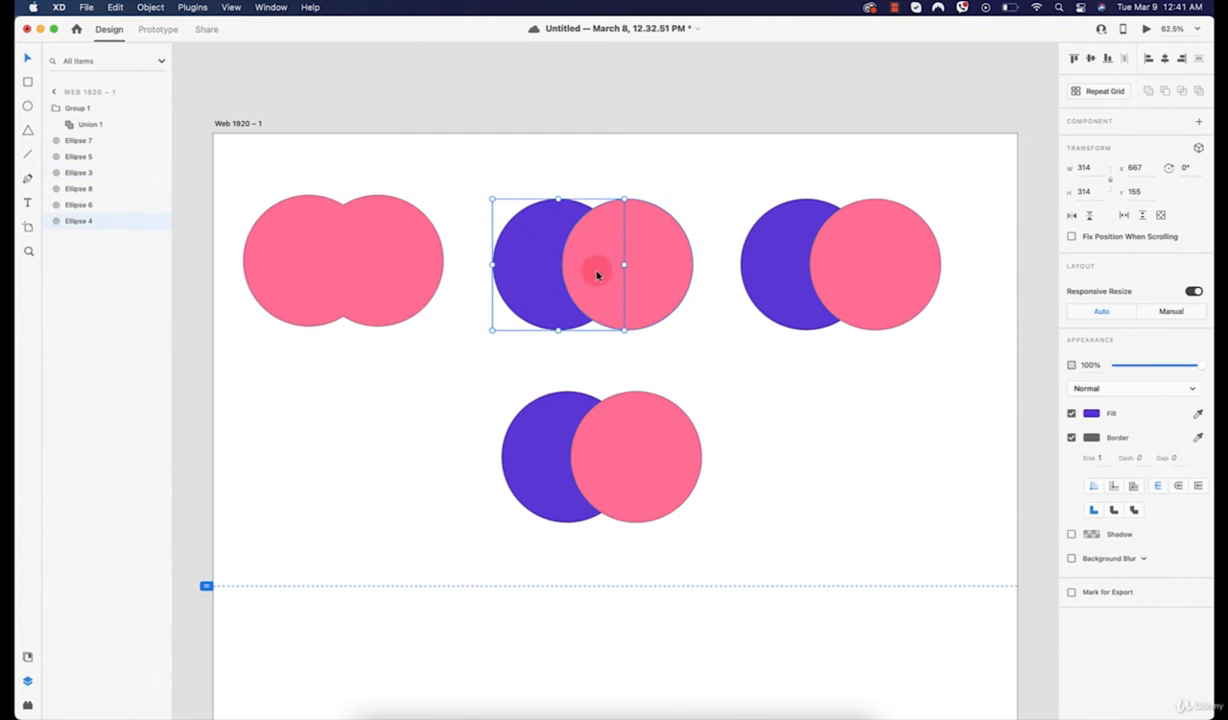
{"action": "left_click", "coordinate": [675, 256], "text": "shift"}
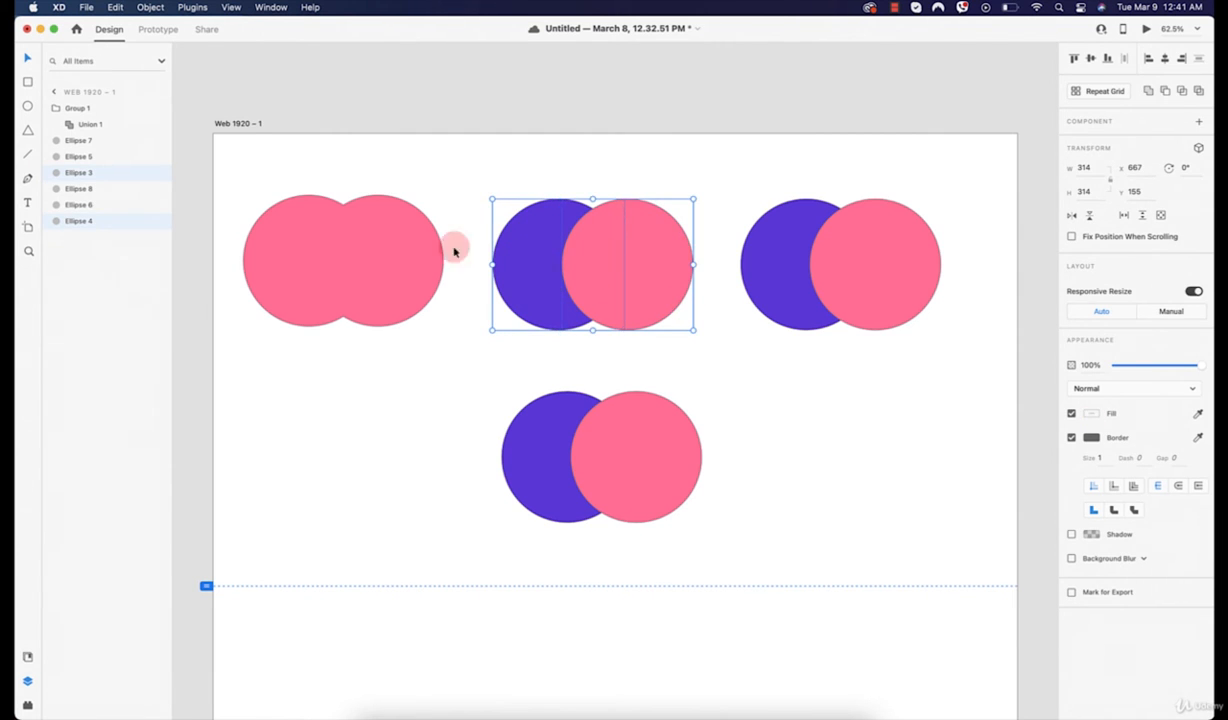
{"action": "left_click", "coordinate": [690, 375]}
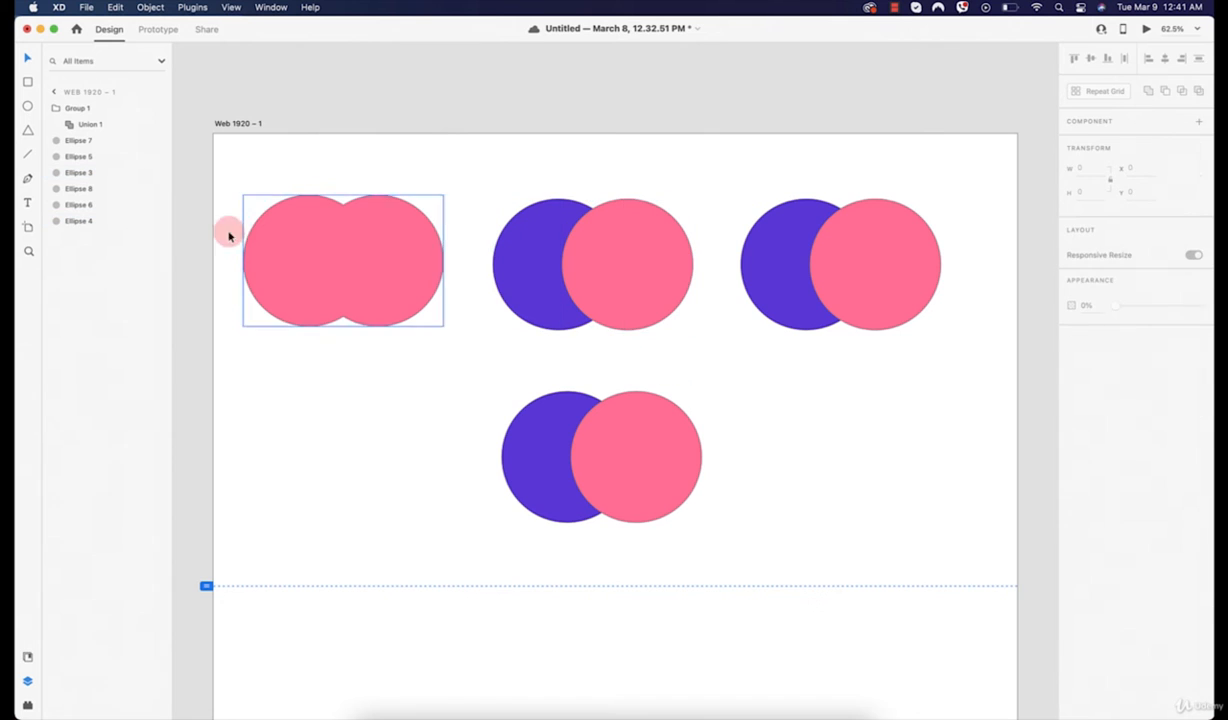
{"action": "left_click", "coordinate": [608, 238]}
{"action": "left_click", "coordinate": [533, 247]}
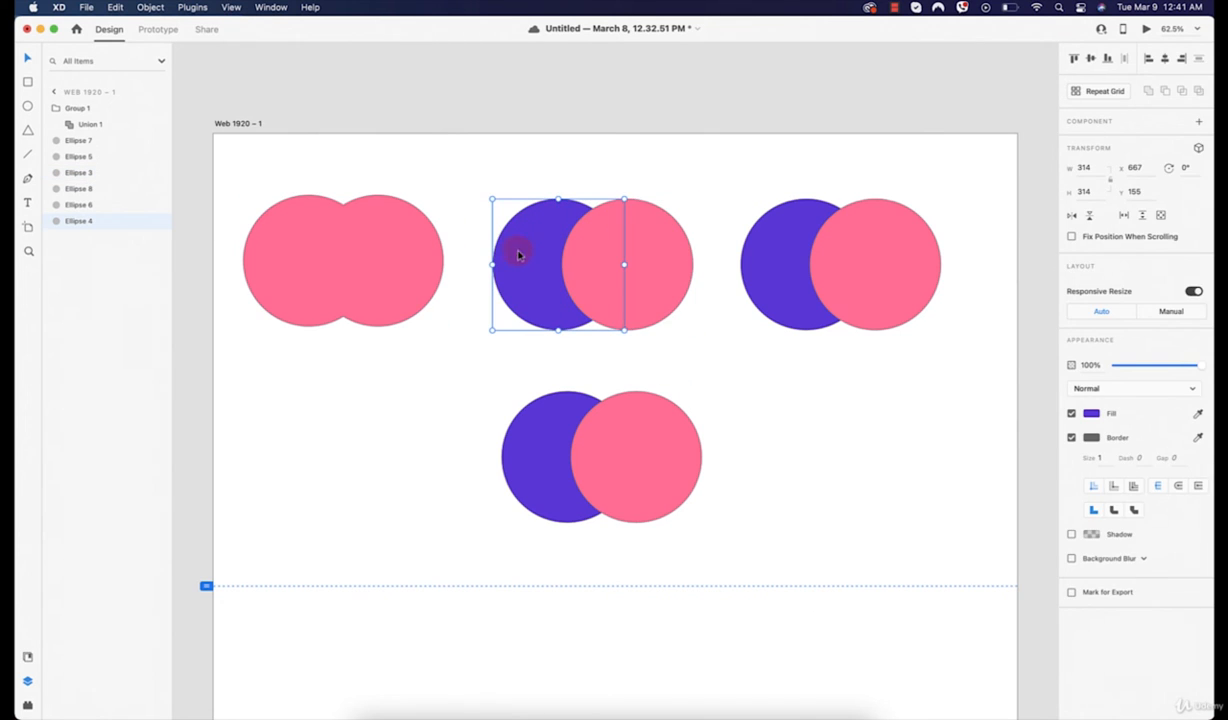
{"action": "left_click", "coordinate": [668, 263], "text": "shift"}
{"action": "right_click", "coordinate": [652, 266]}
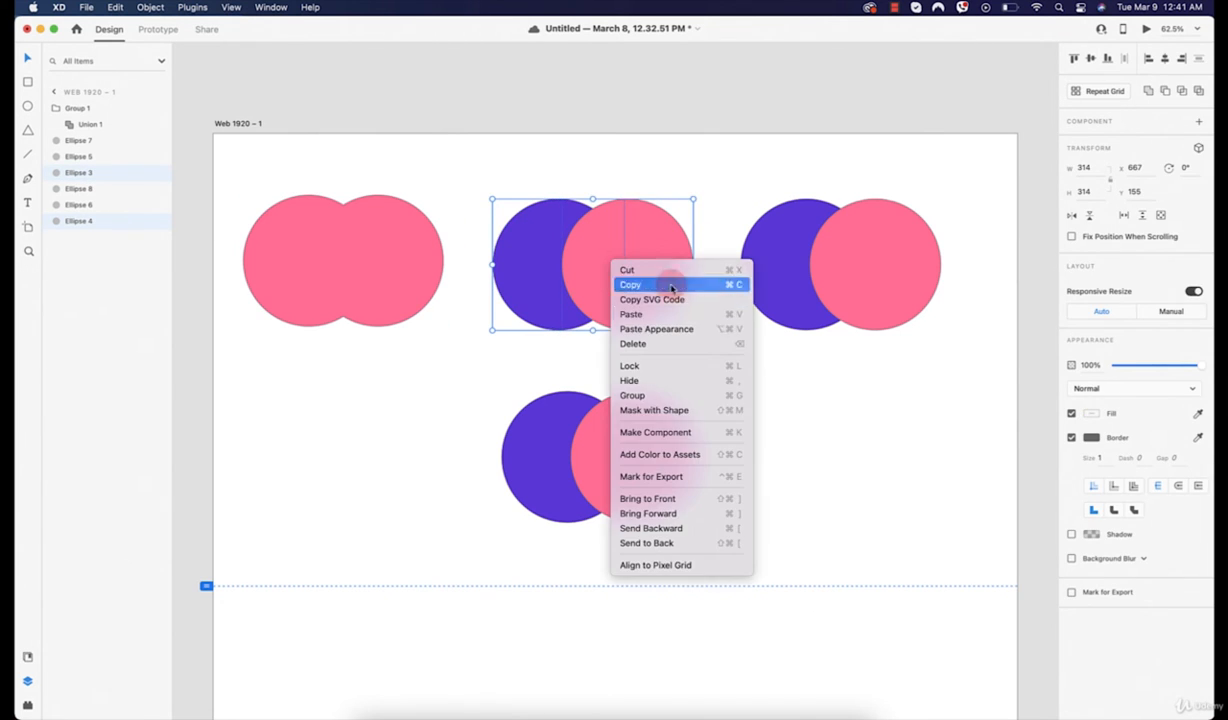
{"action": "left_click", "coordinate": [648, 395]}
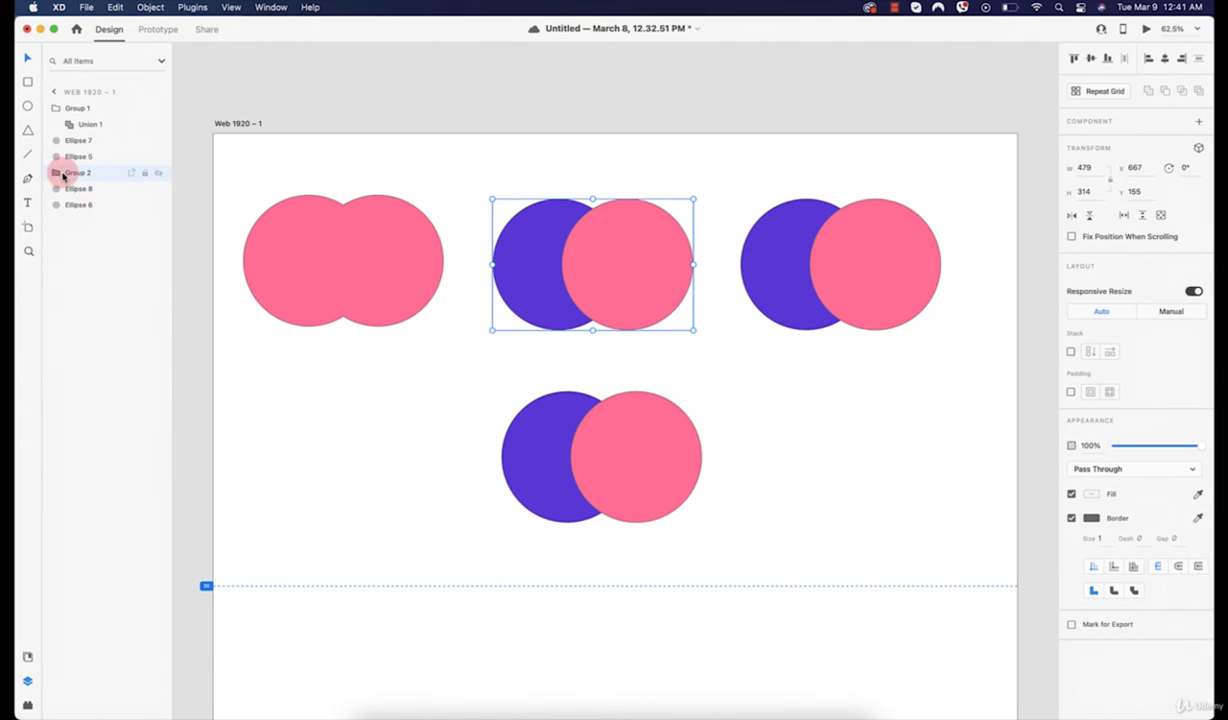
Step: Move Group 2 directly above Ellipse 5 in the layer order and expand it to access its two ellipses
{"action": "mouse_move", "coordinate": [58, 172]}
{"action": "left_mouse_down"}
{"action": "mouse_move", "coordinate": [71, 131]}
{"action": "mouse_move", "coordinate": [65, 150]}
{"action": "left_mouse_up"}
{"action": "key", "text": "super+z"}
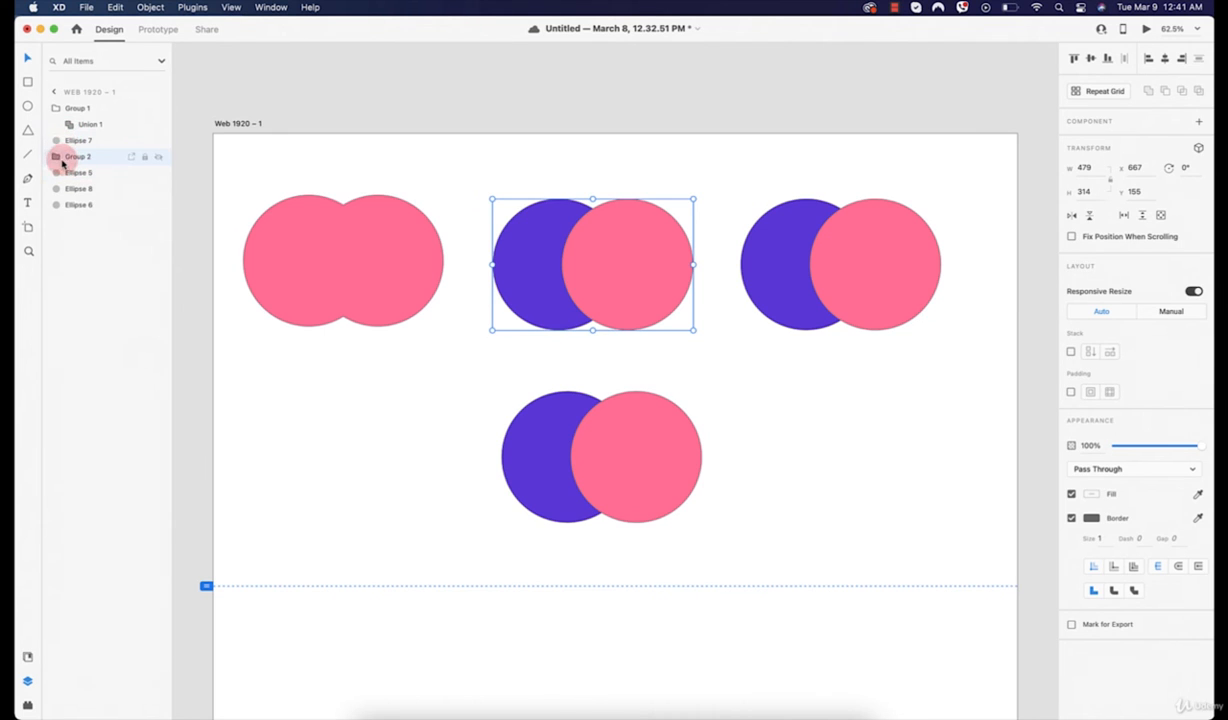
{"action": "left_click", "coordinate": [92, 175]}
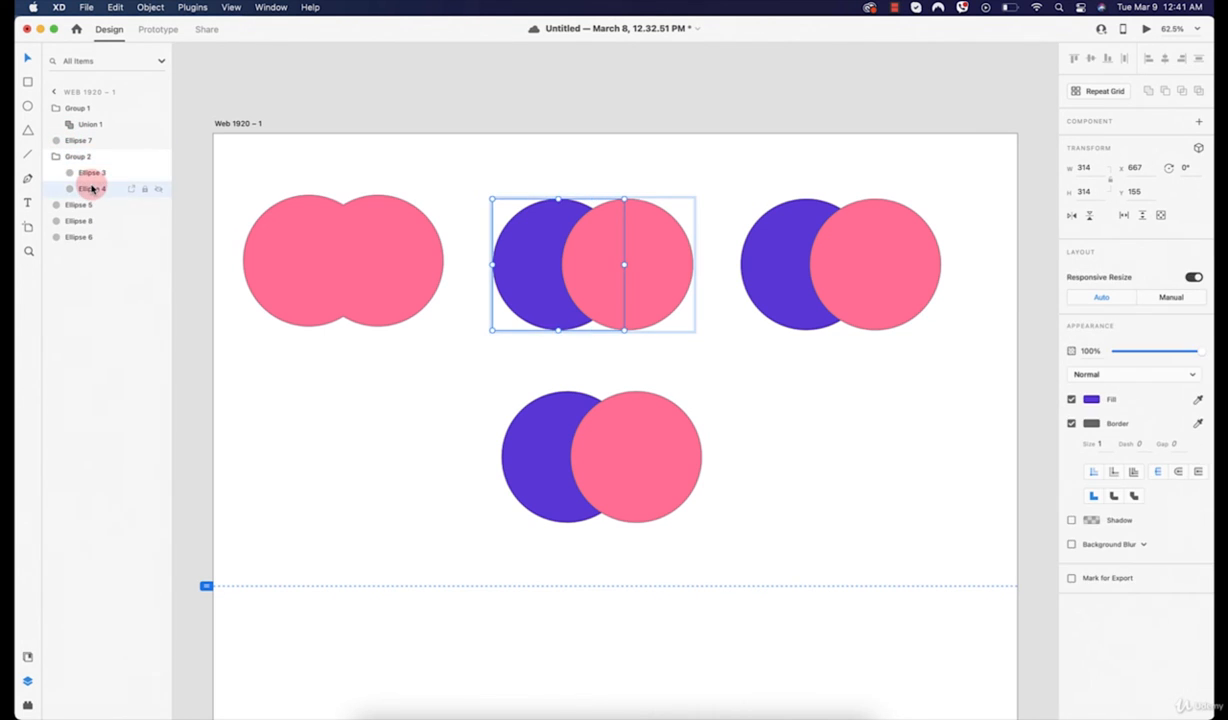
{"action": "left_click", "coordinate": [92, 176]}
Step: Subtract the front pink Ellipse 3 from the purple Ellipse 4 inside Group 2
{"action": "left_click", "coordinate": [537, 233]}
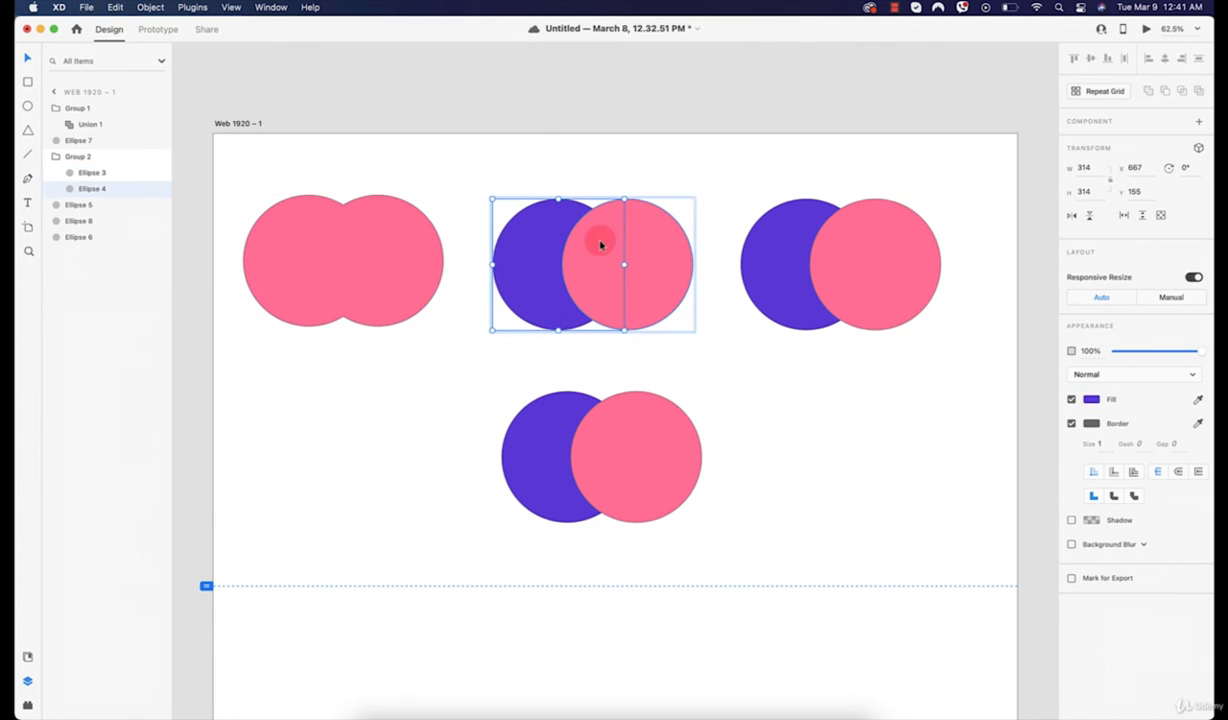
{"action": "left_click", "coordinate": [641, 244]}
{"action": "left_click", "coordinate": [548, 249]}
{"action": "left_click", "coordinate": [632, 250]}
{"action": "left_click", "coordinate": [85, 188], "text": "shift"}
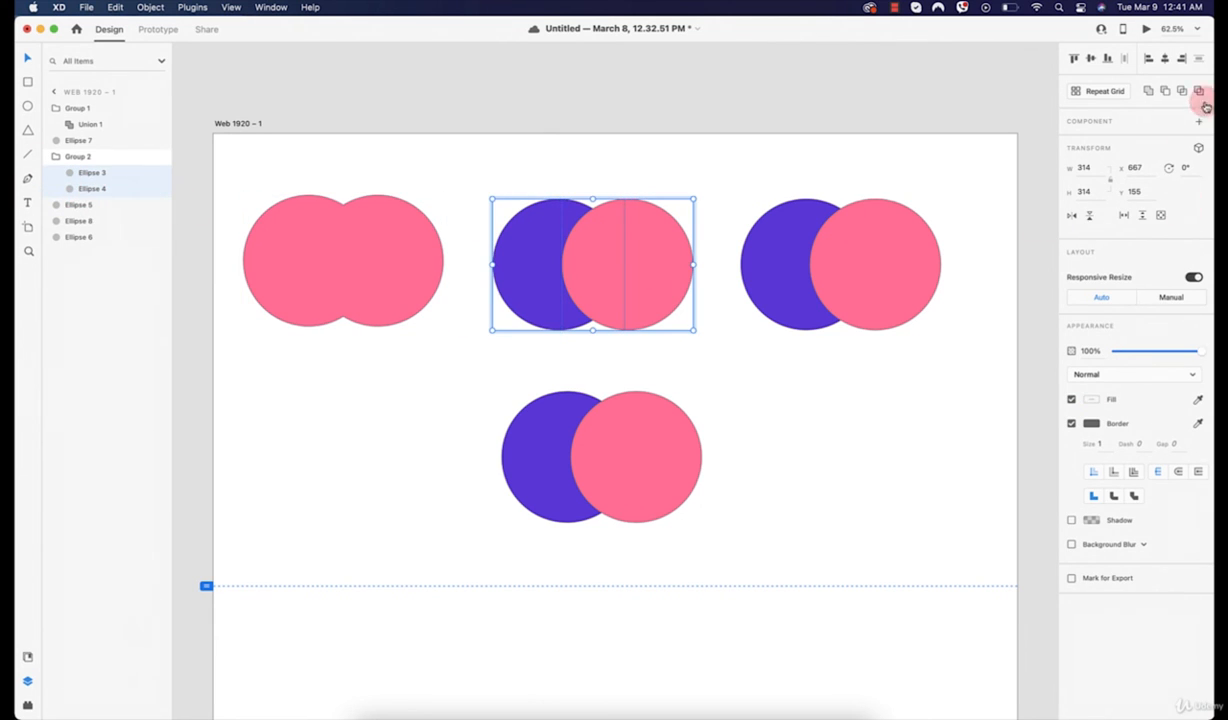
{"action": "left_click", "coordinate": [1166, 92]}
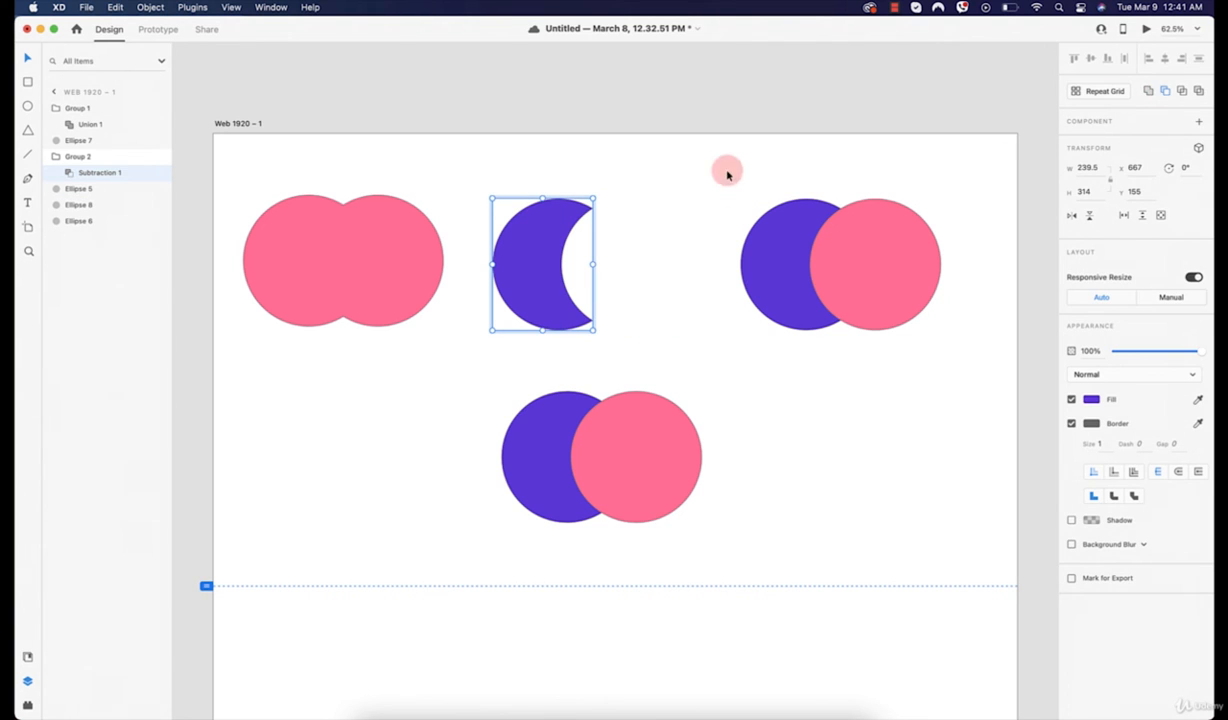
Step: Undo the subtraction in Group 2 so it holds two separate ellipses again
{"action": "left_click", "coordinate": [625, 192]}
{"action": "left_click", "coordinate": [518, 240]}
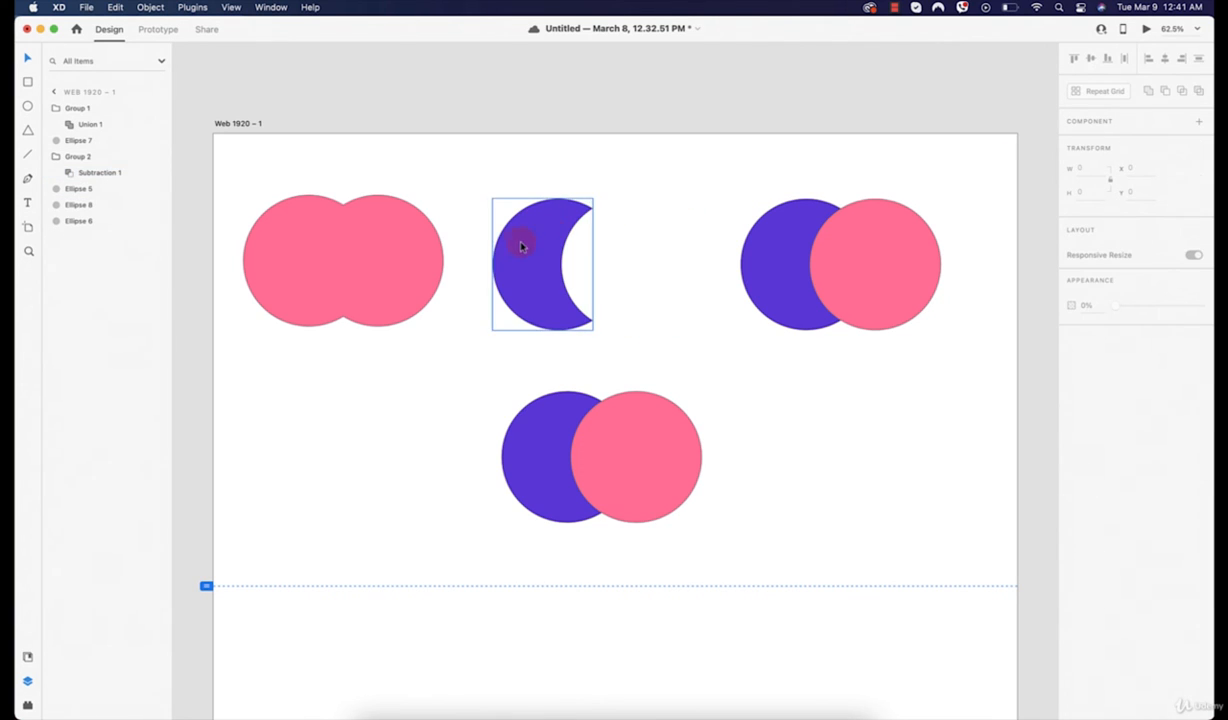
{"action": "left_click", "coordinate": [612, 180]}
{"action": "key", "text": "super+z"}
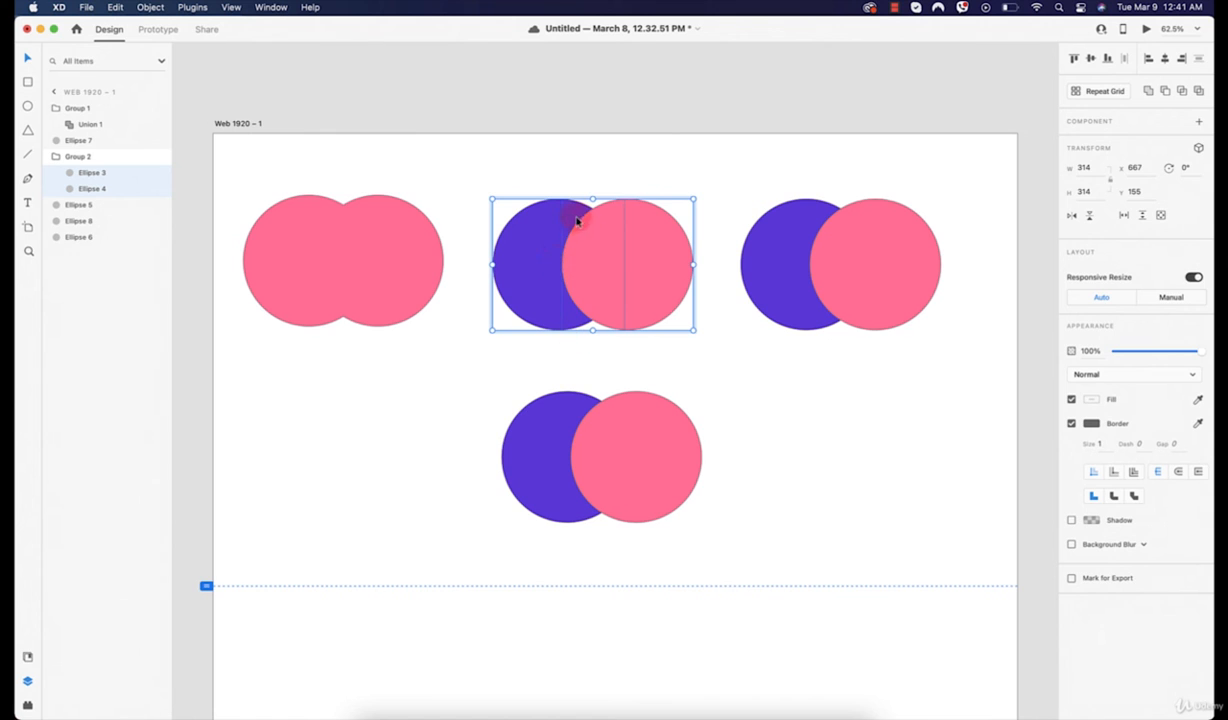
Step: Reorder the layers in Group 2 so the purple Ellipse 4 lies above the pink Ellipse 3
{"action": "left_click", "coordinate": [78, 190]}
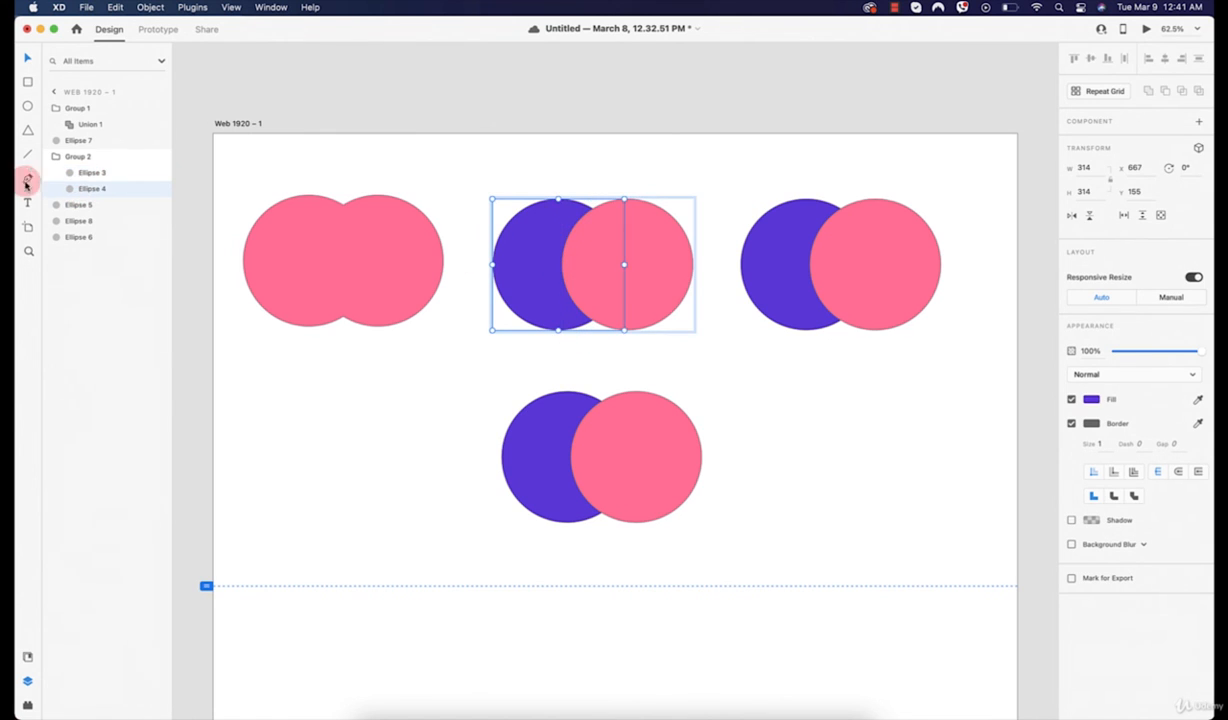
{"action": "left_click_drag", "start_coordinate": [86, 174], "coordinate": [88, 186]}
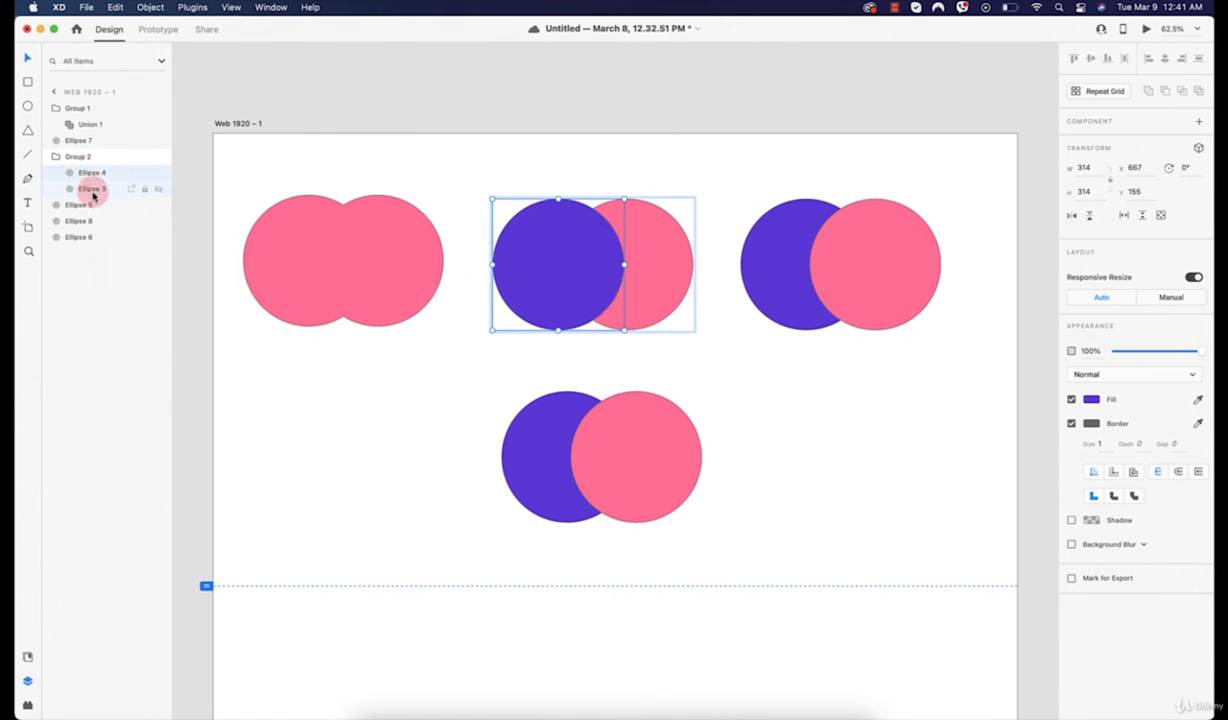
Step: Subtract the purple circle from the pink one in Group 2 and move the pink crescent to about X 808, Y 145
{"action": "left_click", "coordinate": [93, 195], "text": "shift"}
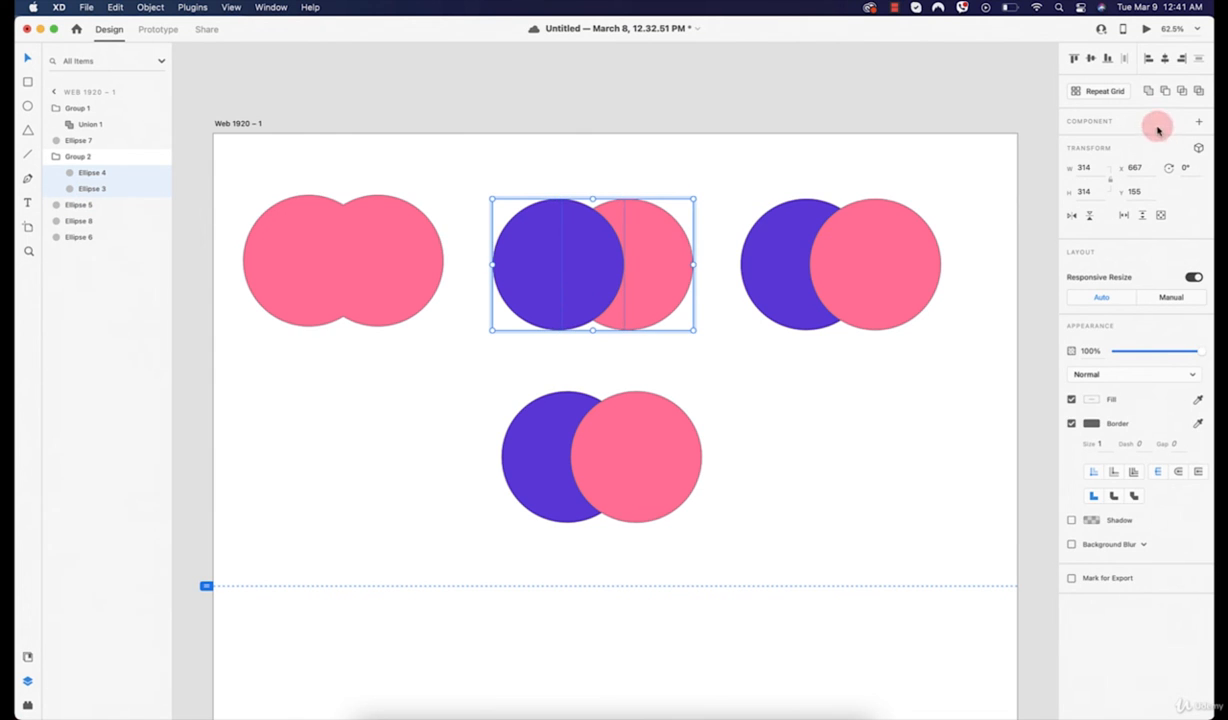
{"action": "left_click", "coordinate": [1165, 91]}
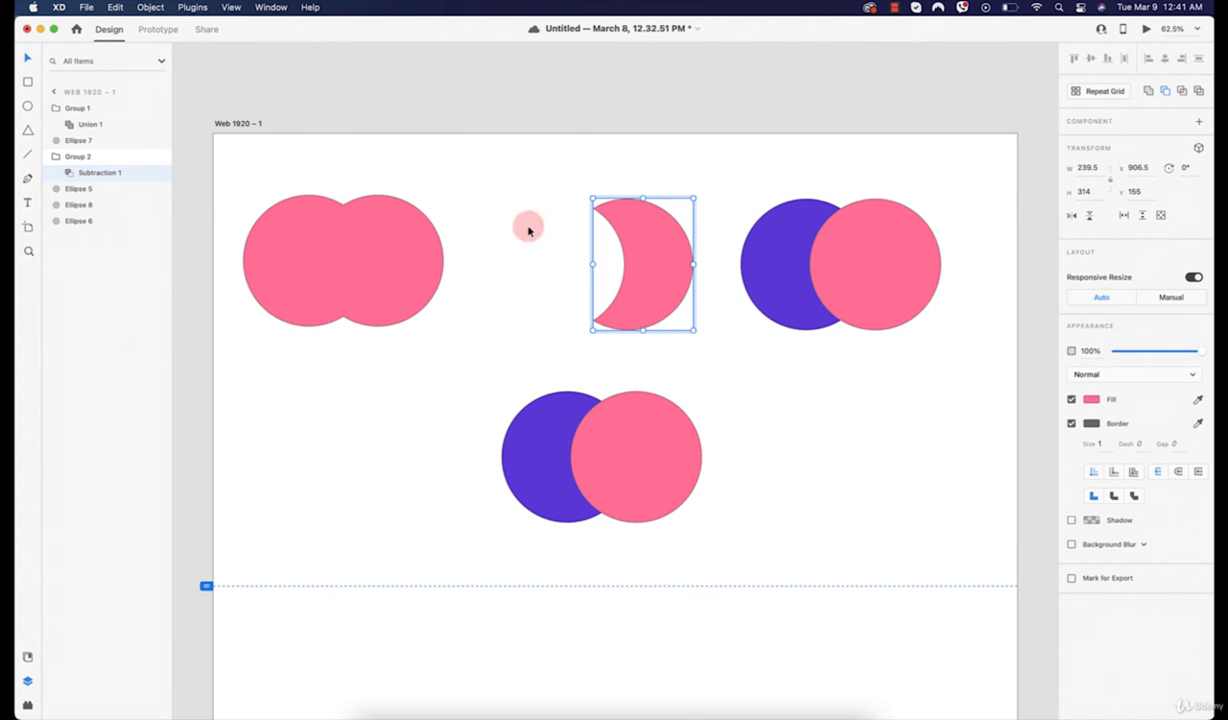
{"action": "left_click_drag", "start_coordinate": [628, 247], "coordinate": [589, 241]}
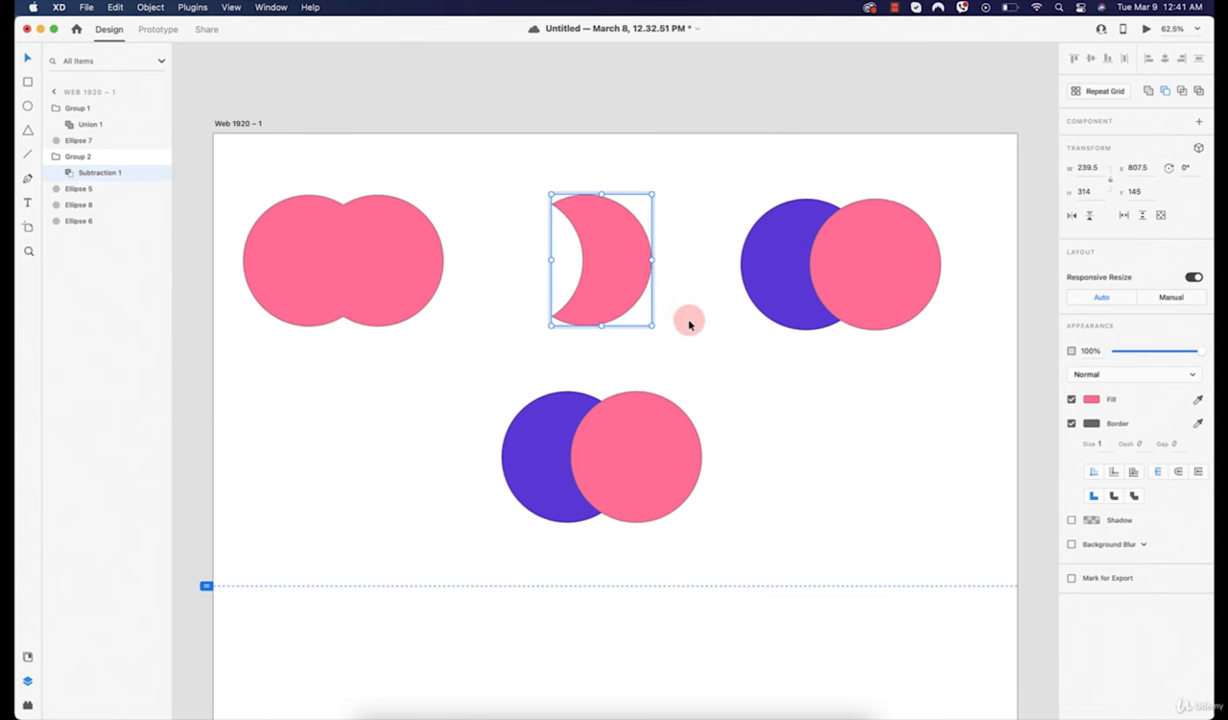
Step: Undo the crescent move, the subtraction and the layer reordering so Group 2 has the pink circle in front again
{"action": "key", "text": "super+z"}
{"action": "key", "text": "super+z"}
{"action": "key", "text": "super+z"}
{"action": "key", "text": "super+z"}
{"action": "key", "text": "super+z"}
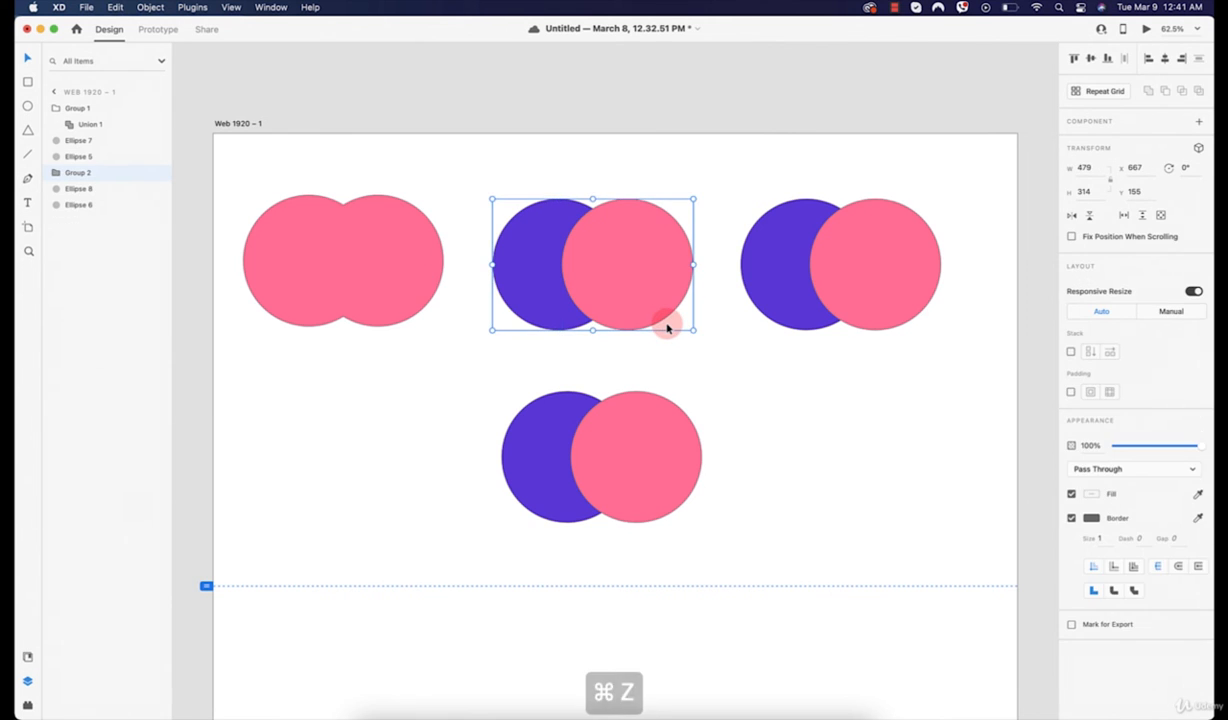
Step: Subtract the pink circle from the purple one in Group 2 and shift the purple crescent slightly to the right
{"action": "left_click_drag", "start_coordinate": [686, 178], "coordinate": [614, 248]}
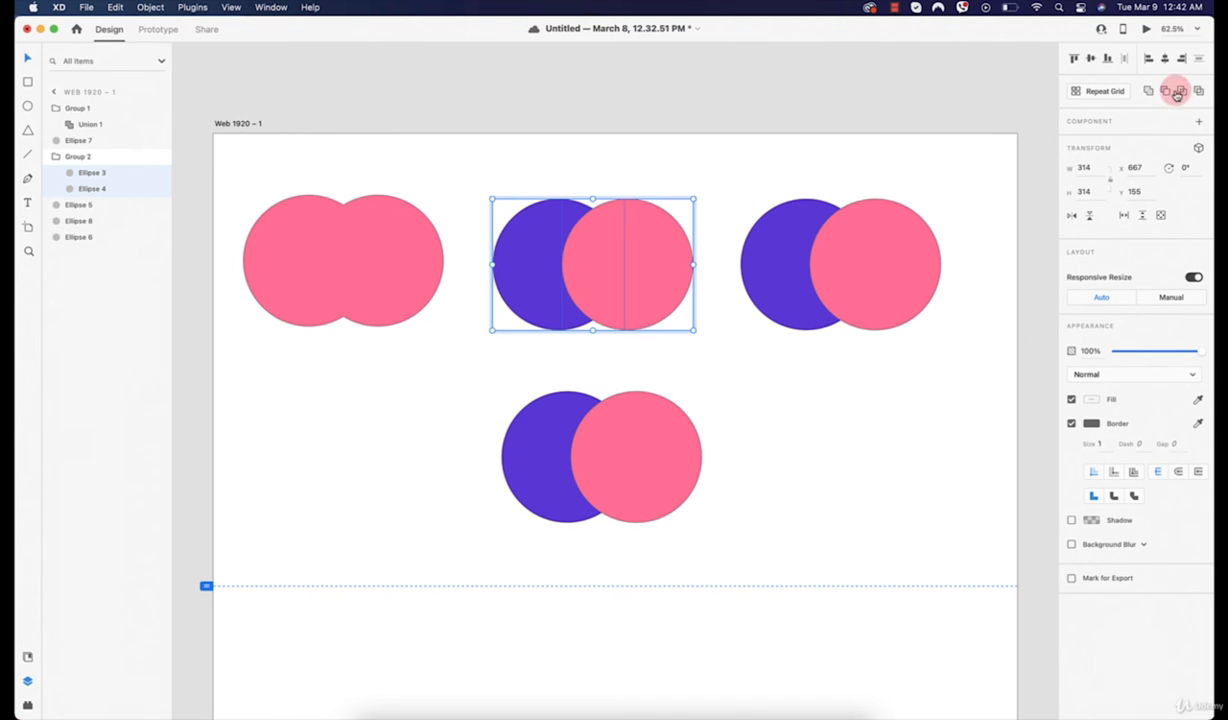
{"action": "left_click", "coordinate": [1177, 93]}
{"action": "left_click_drag", "start_coordinate": [546, 249], "coordinate": [564, 247]}
{"action": "left_click", "coordinate": [697, 283]}
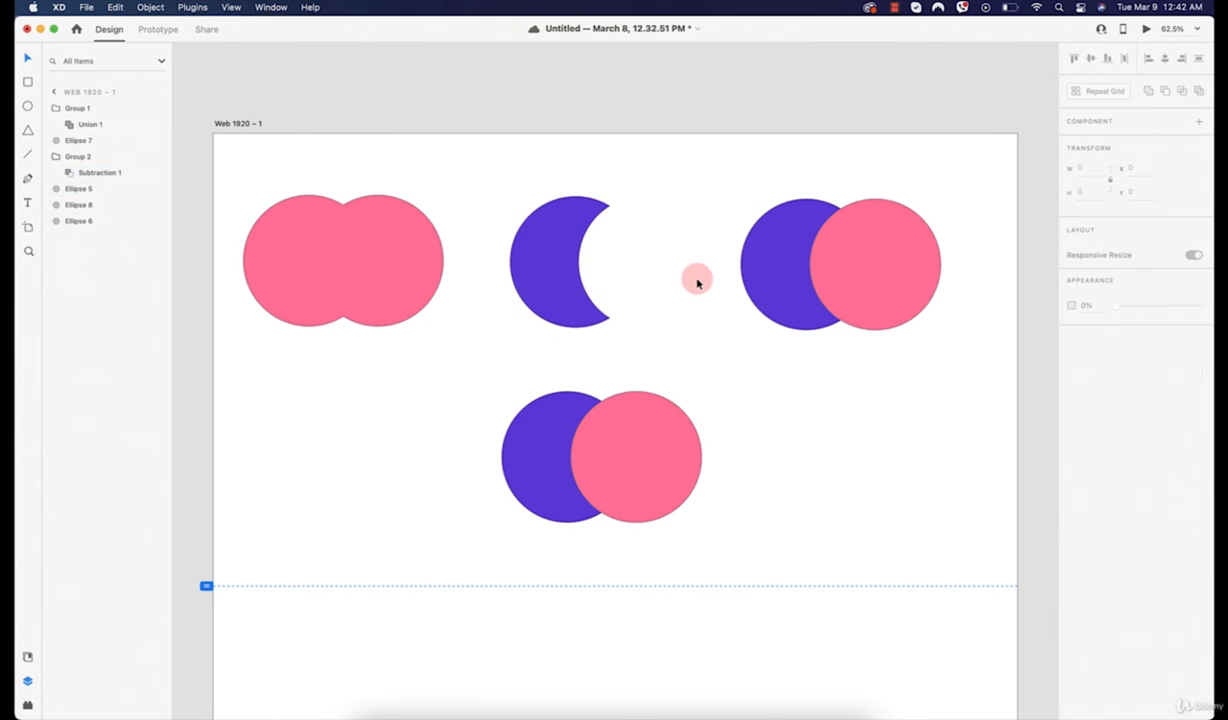
Step: Group the purple Ellipse 6 and pink Ellipse 5 of the upper right pair
{"action": "left_click", "coordinate": [818, 235]}
{"action": "left_click", "coordinate": [796, 237]}
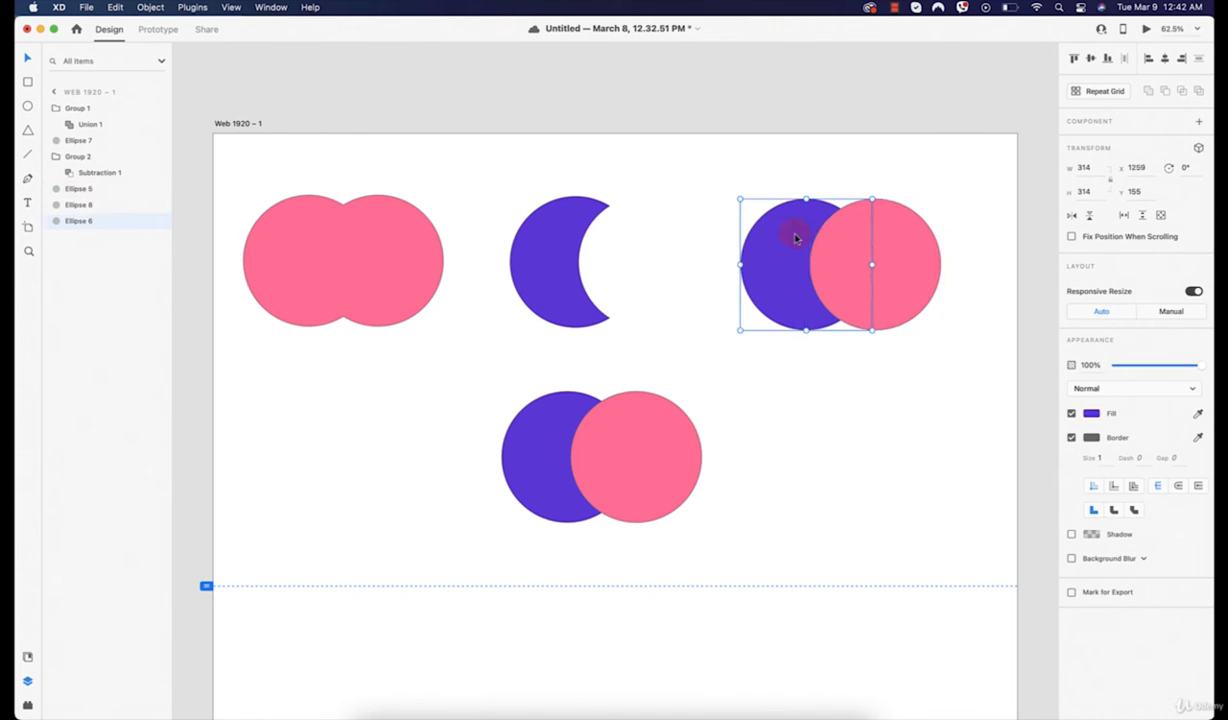
{"action": "left_click_drag", "start_coordinate": [968, 192], "coordinate": [829, 362]}
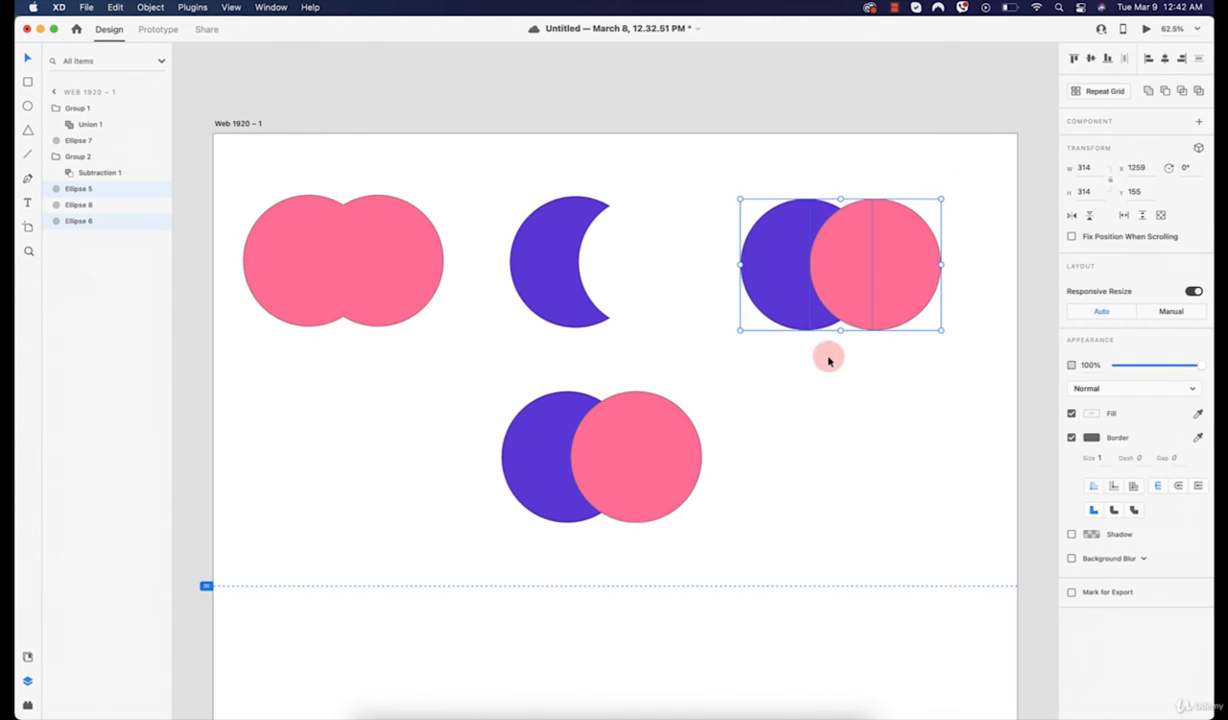
{"action": "right_click", "coordinate": [857, 270]}
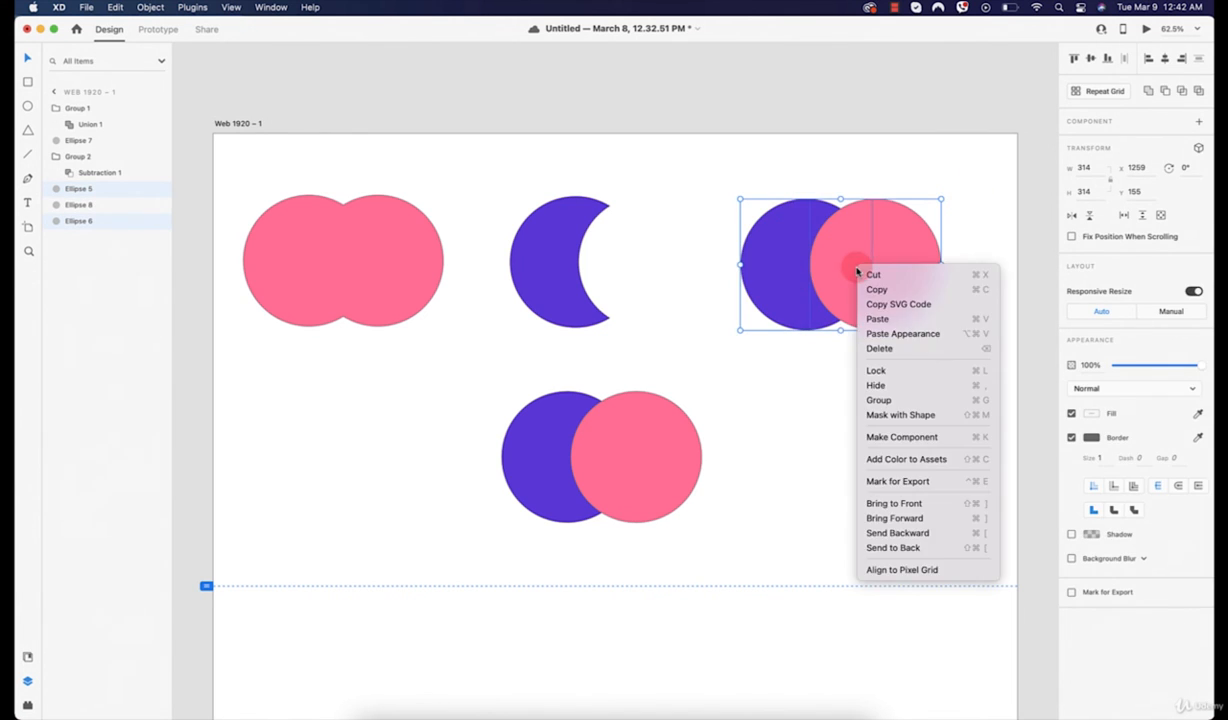
{"action": "left_click", "coordinate": [896, 402]}
Step: Intersect Ellipse 5 and Ellipse 6 inside Group 3 so only their overlapping area is kept
{"action": "left_click", "coordinate": [55, 188]}
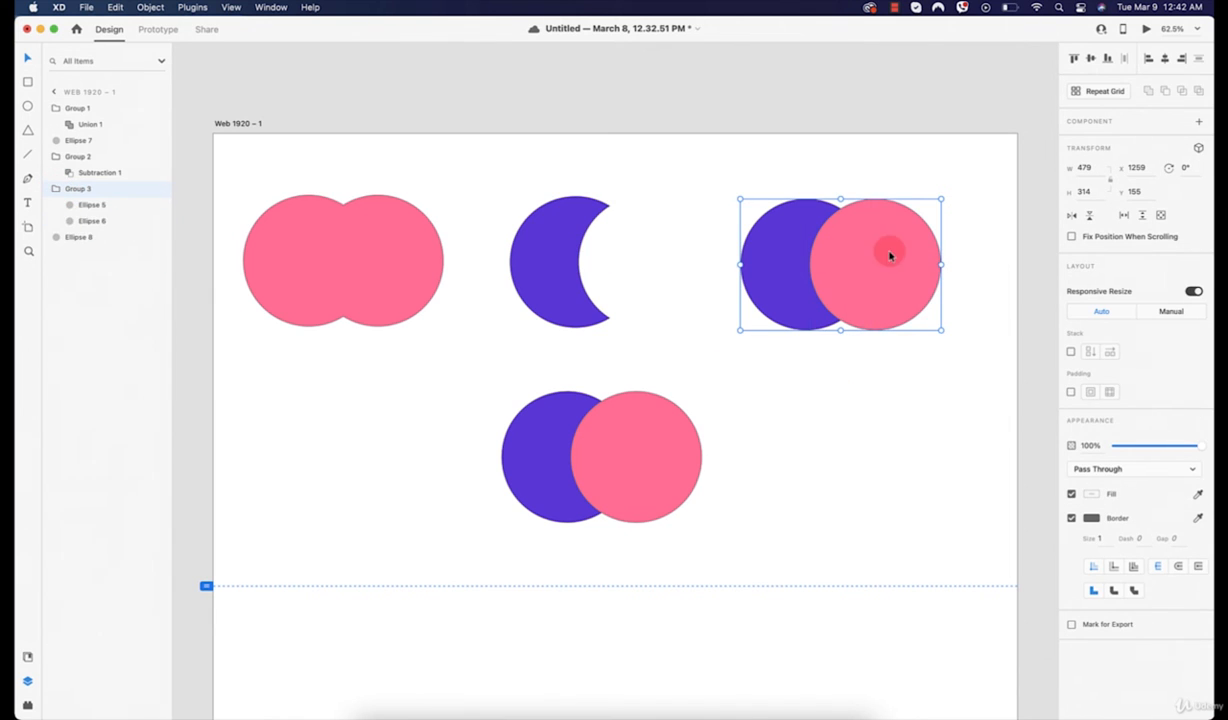
{"action": "left_click", "coordinate": [873, 330]}
{"action": "left_click", "coordinate": [85, 205]}
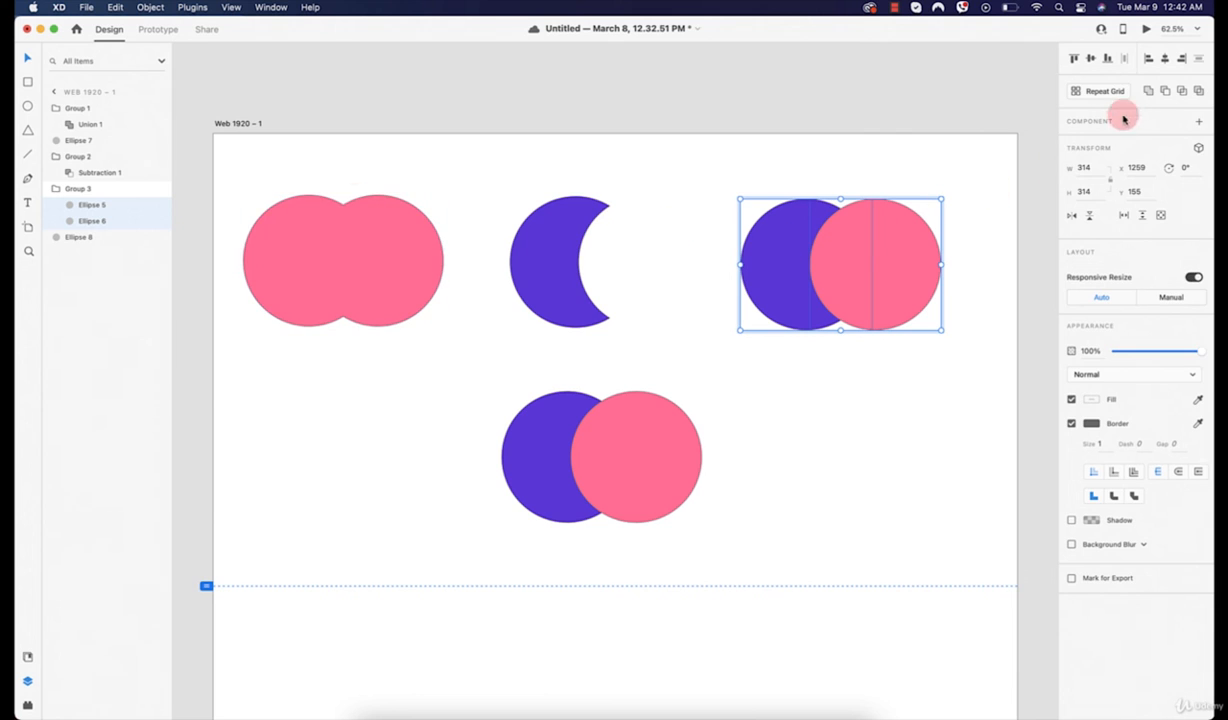
{"action": "left_click", "coordinate": [1183, 91]}
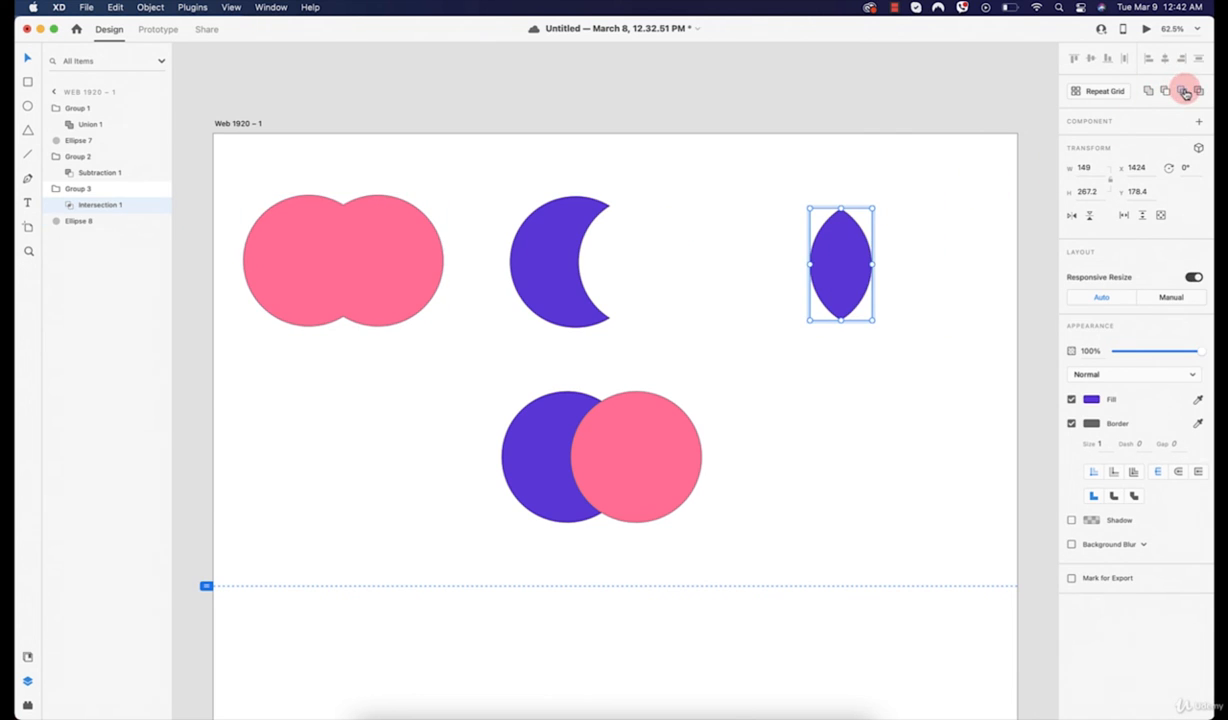
{"action": "left_click", "coordinate": [932, 219]}
{"action": "left_click_drag", "start_coordinate": [899, 189], "coordinate": [814, 325]}
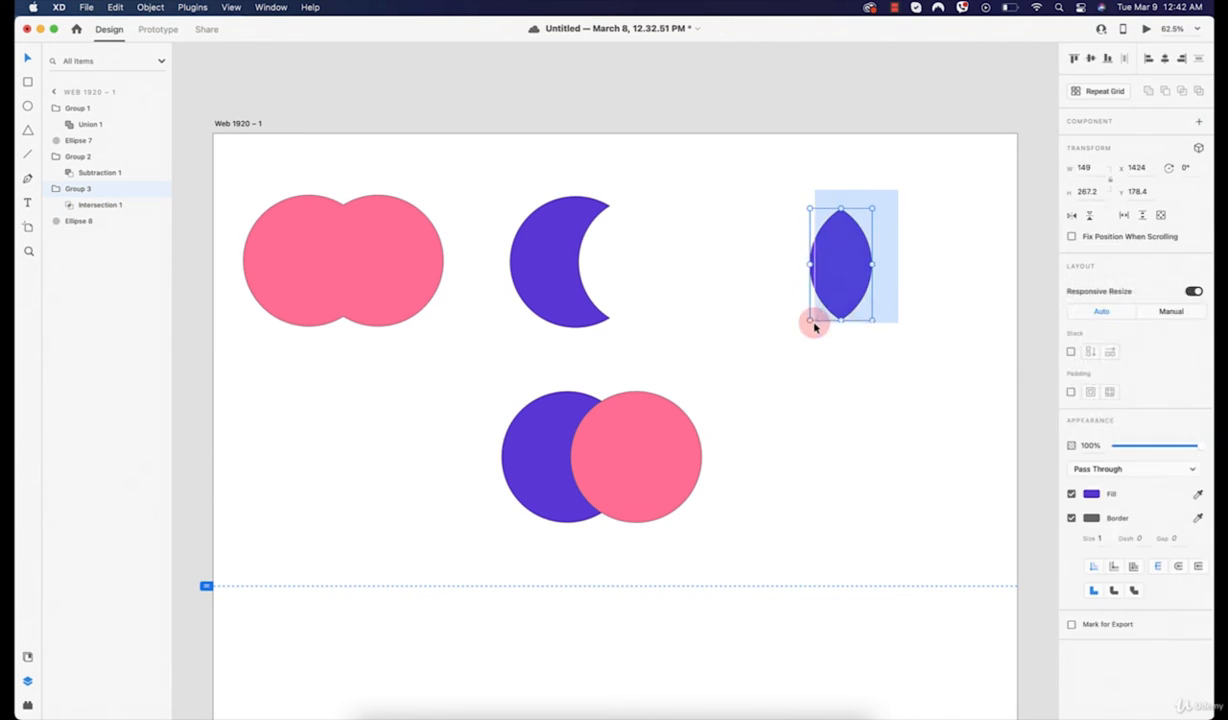
{"action": "left_click", "coordinate": [890, 296]}
{"action": "left_click", "coordinate": [849, 262]}
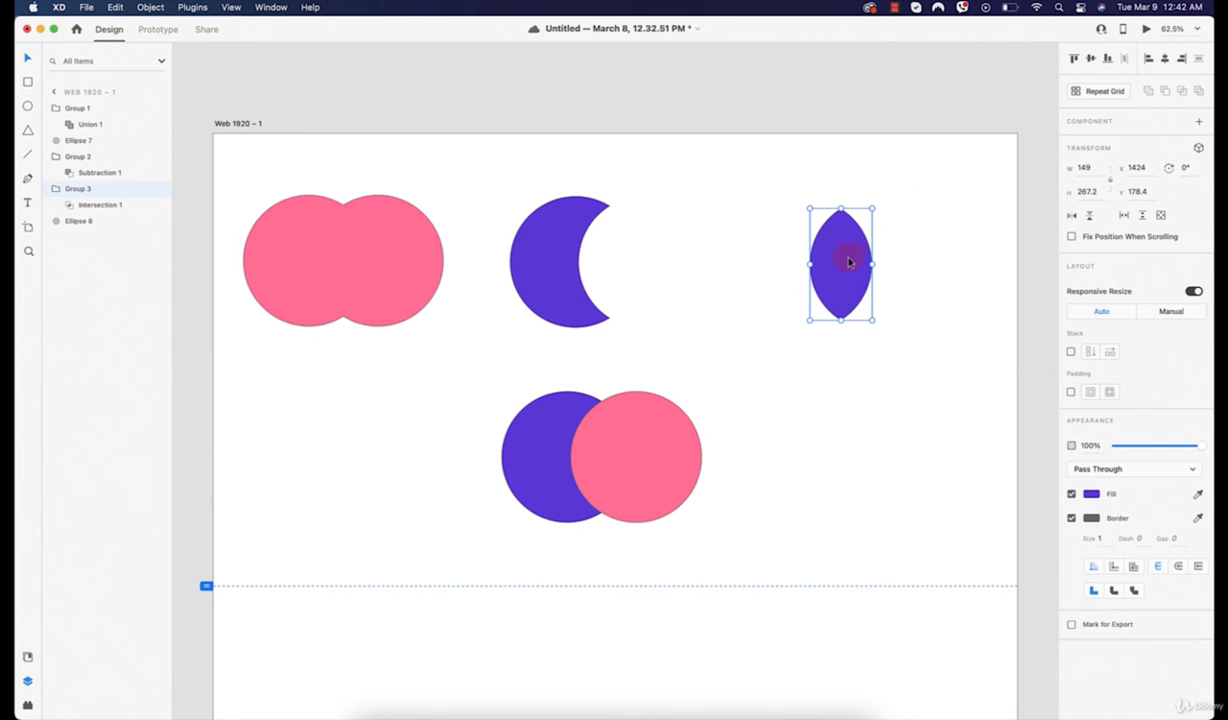
Step: Group the overlapping purple Ellipse 8 and pink Ellipse 7 of the lower pair
{"action": "left_click_drag", "start_coordinate": [746, 411], "coordinate": [537, 537]}
{"action": "right_click", "coordinate": [654, 458]}
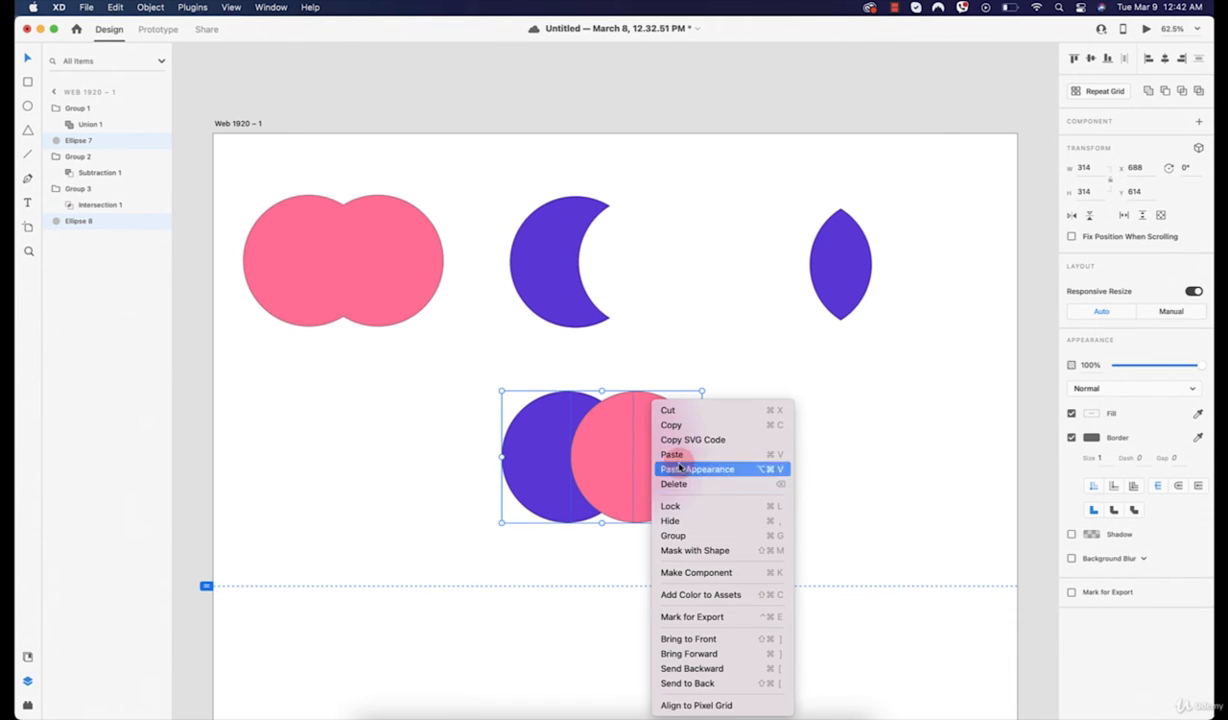
{"action": "left_click", "coordinate": [701, 536]}
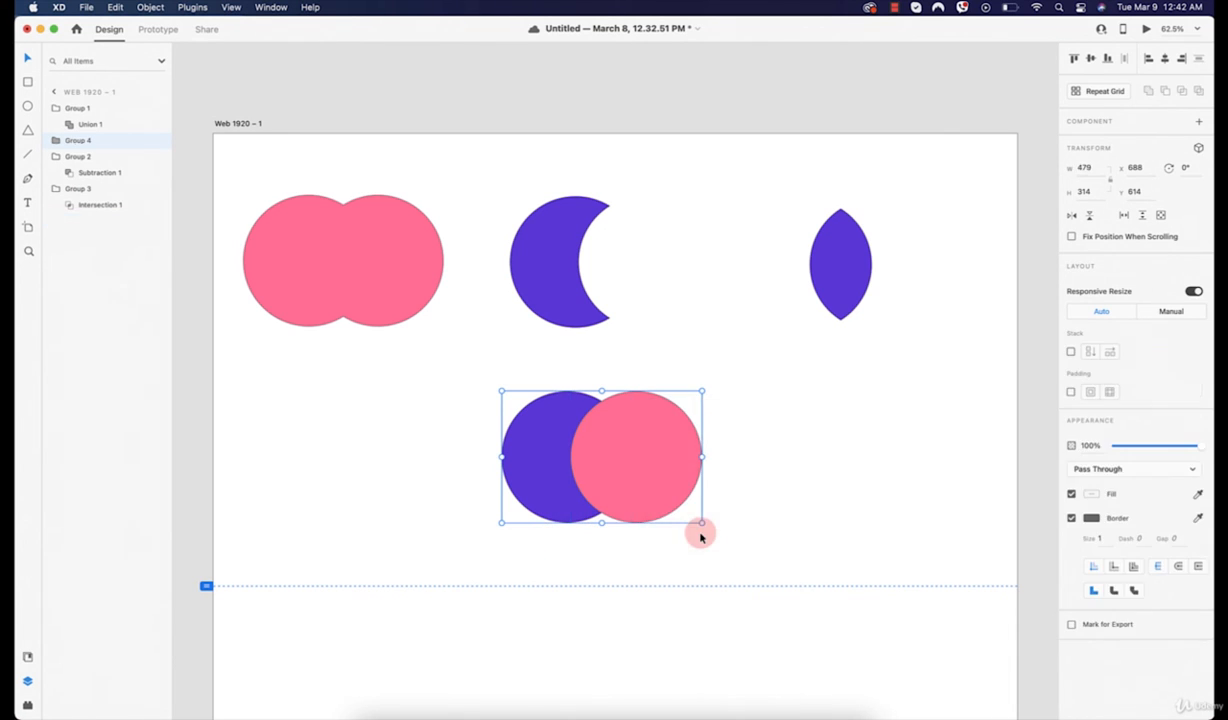
Step: Move the lower pair's Group 4 to about X 661, Y 656
{"action": "left_click", "coordinate": [762, 454]}
{"action": "left_click_drag", "start_coordinate": [763, 410], "coordinate": [478, 500]}
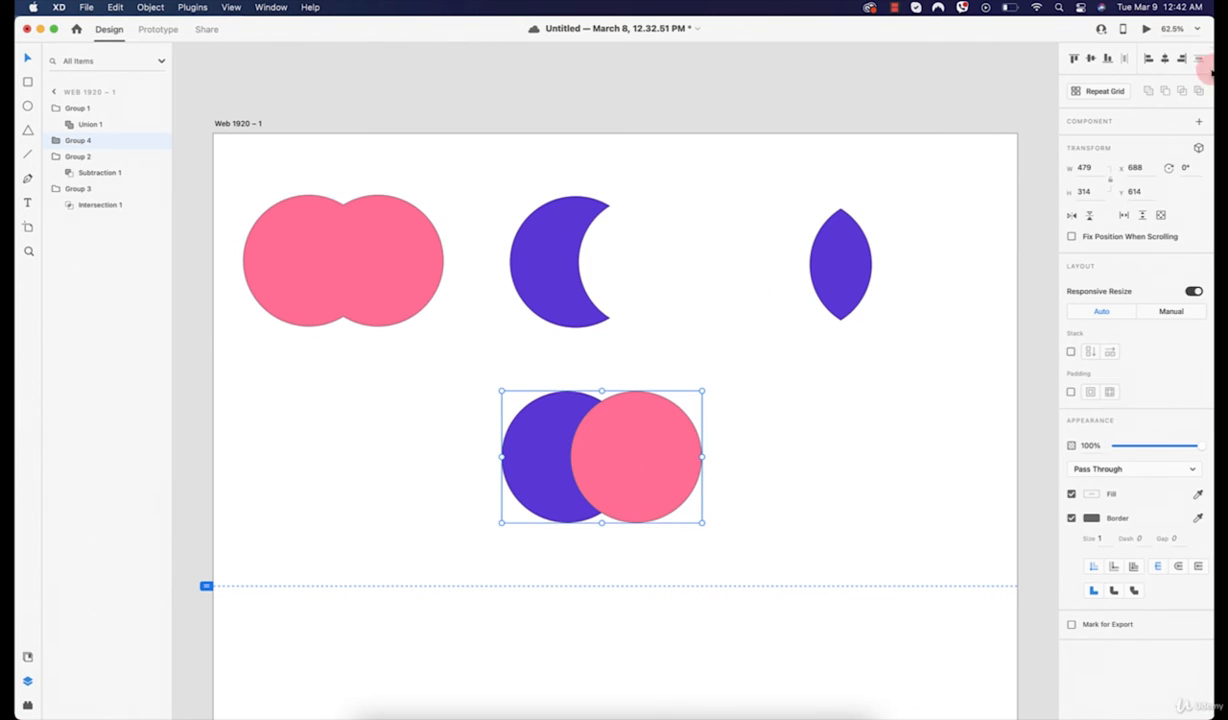
{"action": "left_click", "coordinate": [82, 235]}
{"action": "left_click_drag", "start_coordinate": [665, 437], "coordinate": [630, 441]}
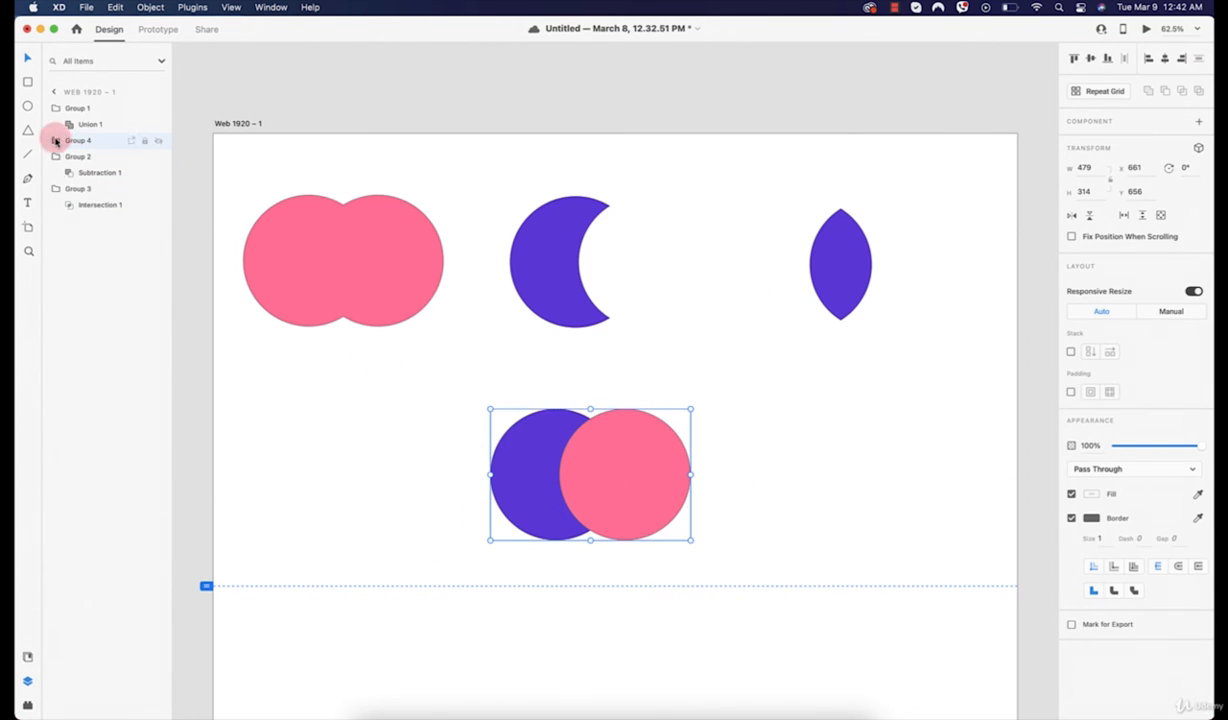
Step: Apply Exclude Overlap to Ellipse 7 and Ellipse 8 inside Group 4 so their overlapping area is cut out
{"action": "left_click", "coordinate": [56, 141]}
{"action": "left_click", "coordinate": [92, 175]}
{"action": "left_click", "coordinate": [93, 158], "text": "shift"}
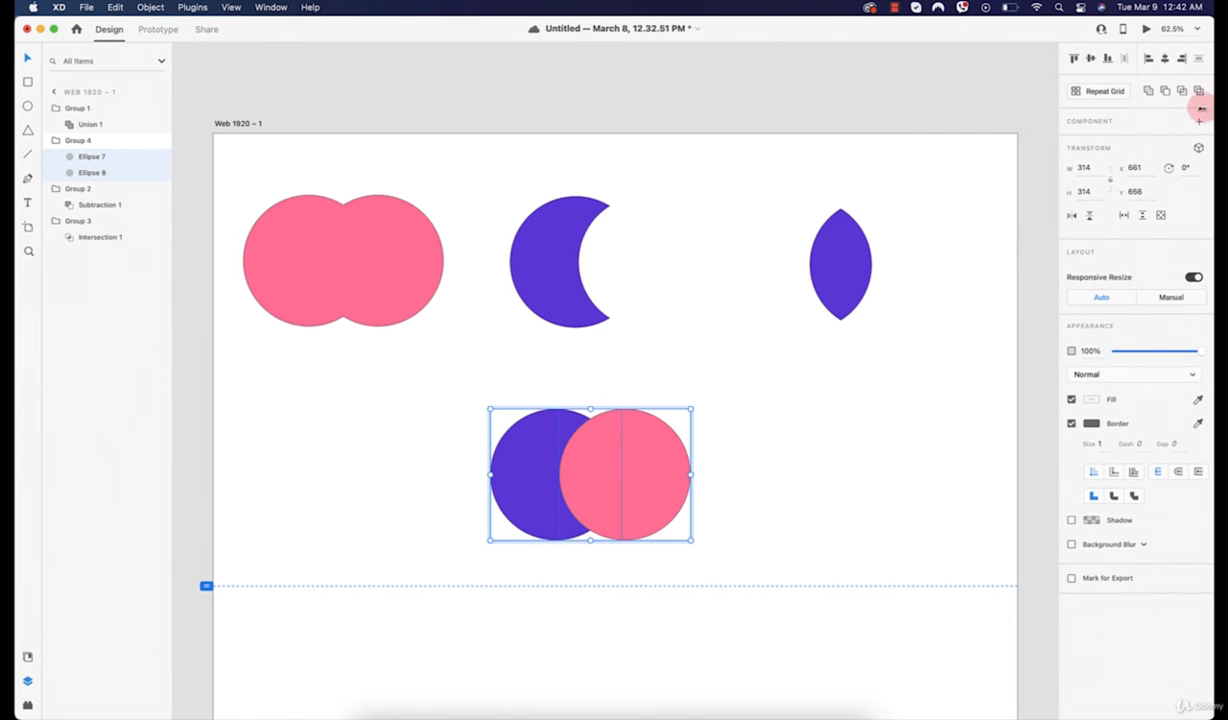
{"action": "left_click", "coordinate": [1201, 93]}
{"action": "left_click", "coordinate": [707, 444]}
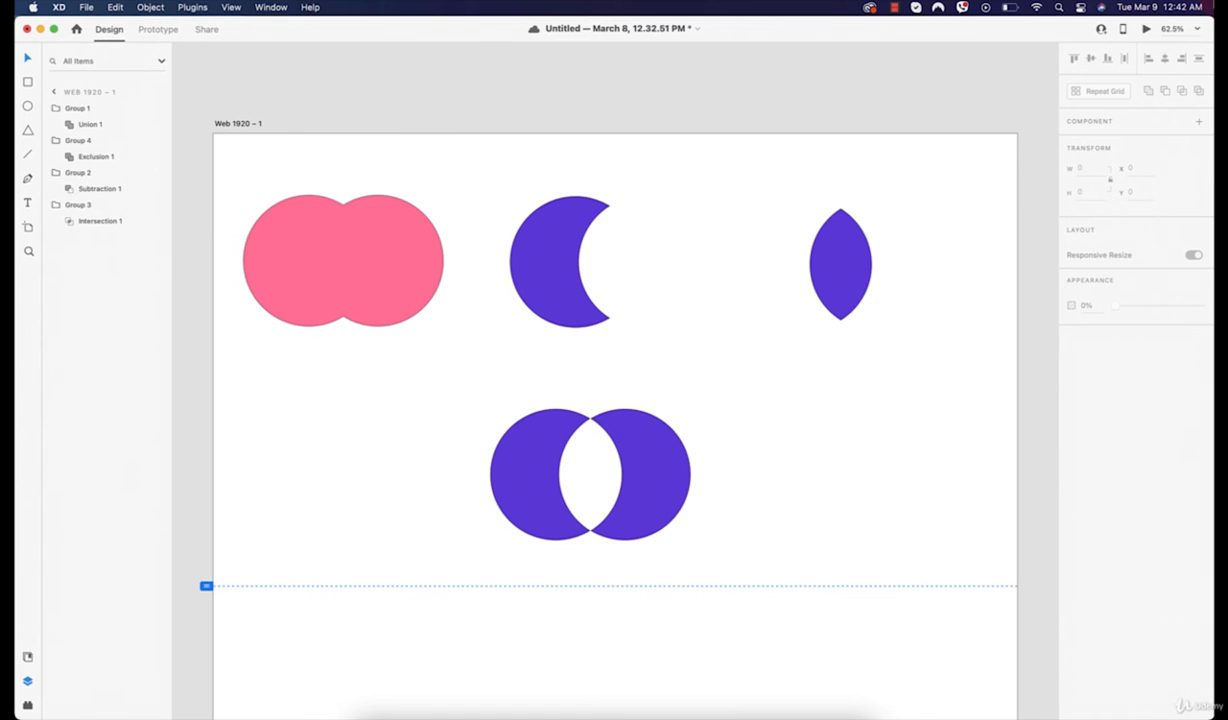
Step: Move Group 4 into the upper row at about X 932, Y 158, and Group 3 to about X 1438, Y 169
{"action": "left_click_drag", "start_coordinate": [652, 471], "coordinate": [766, 268]}
{"action": "left_click_drag", "start_coordinate": [881, 273], "coordinate": [861, 266]}
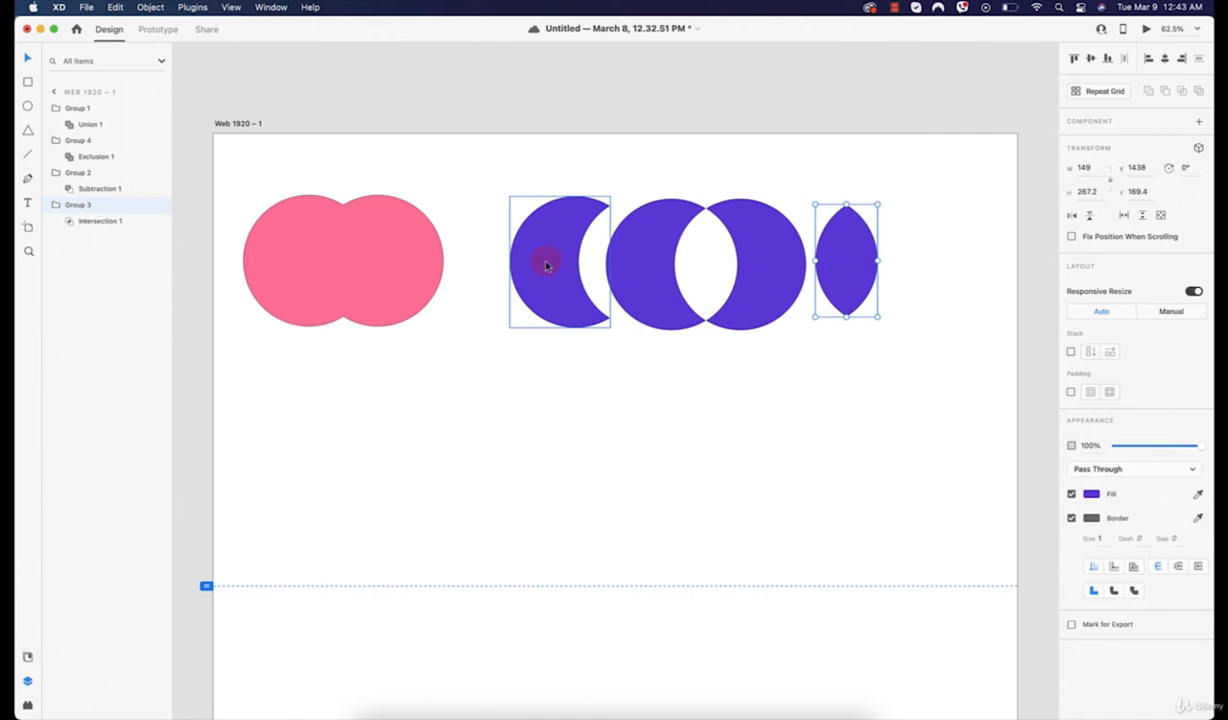
{"action": "left_click_drag", "start_coordinate": [639, 271], "coordinate": [642, 279]}
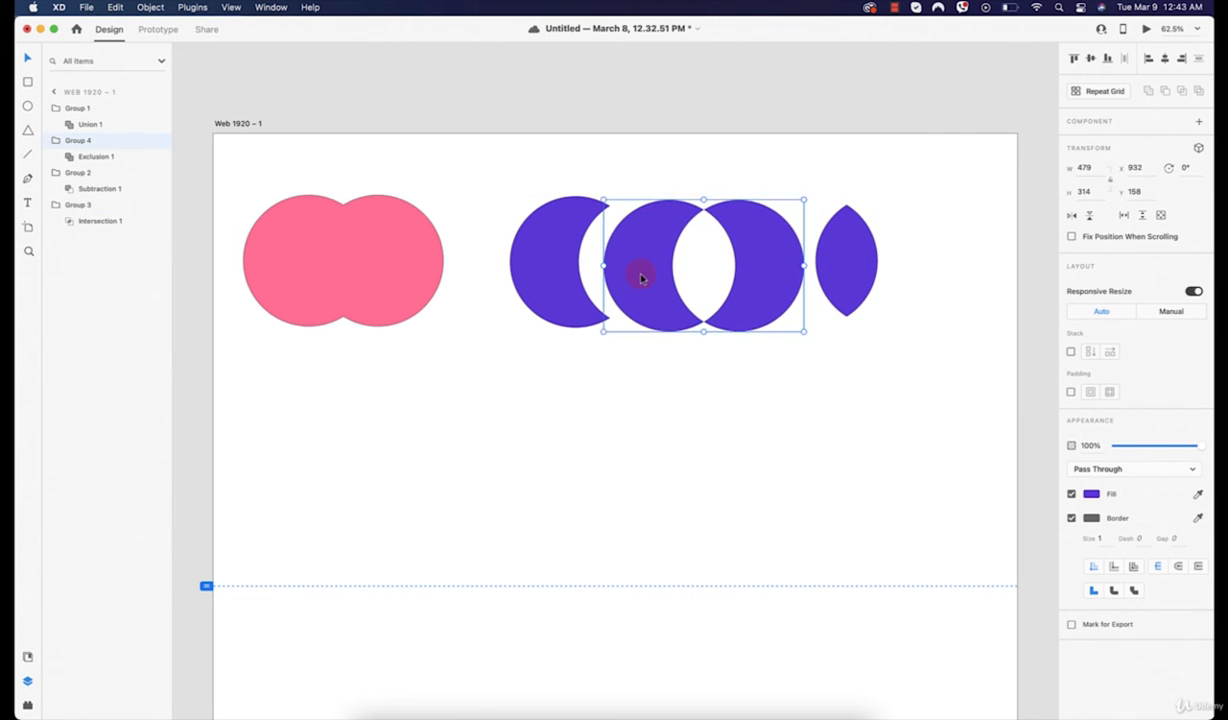
{"action": "left_click", "coordinate": [894, 7]}
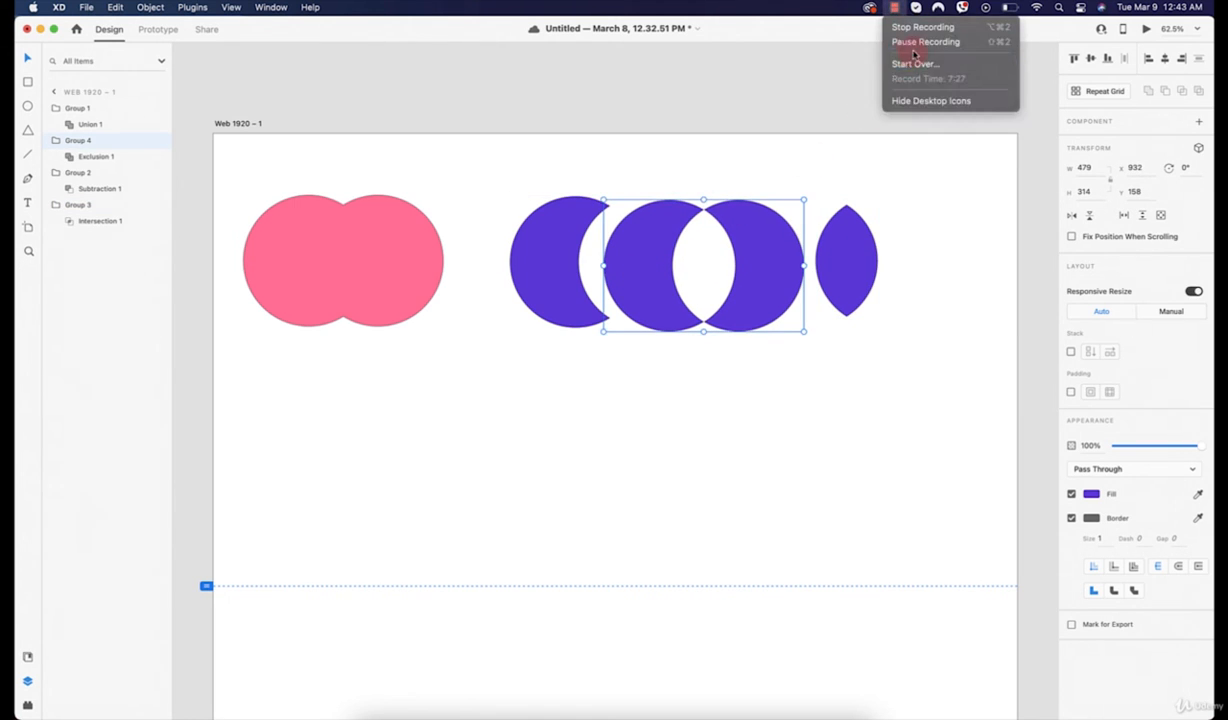
{"action": "left_click", "coordinate": [924, 44]}
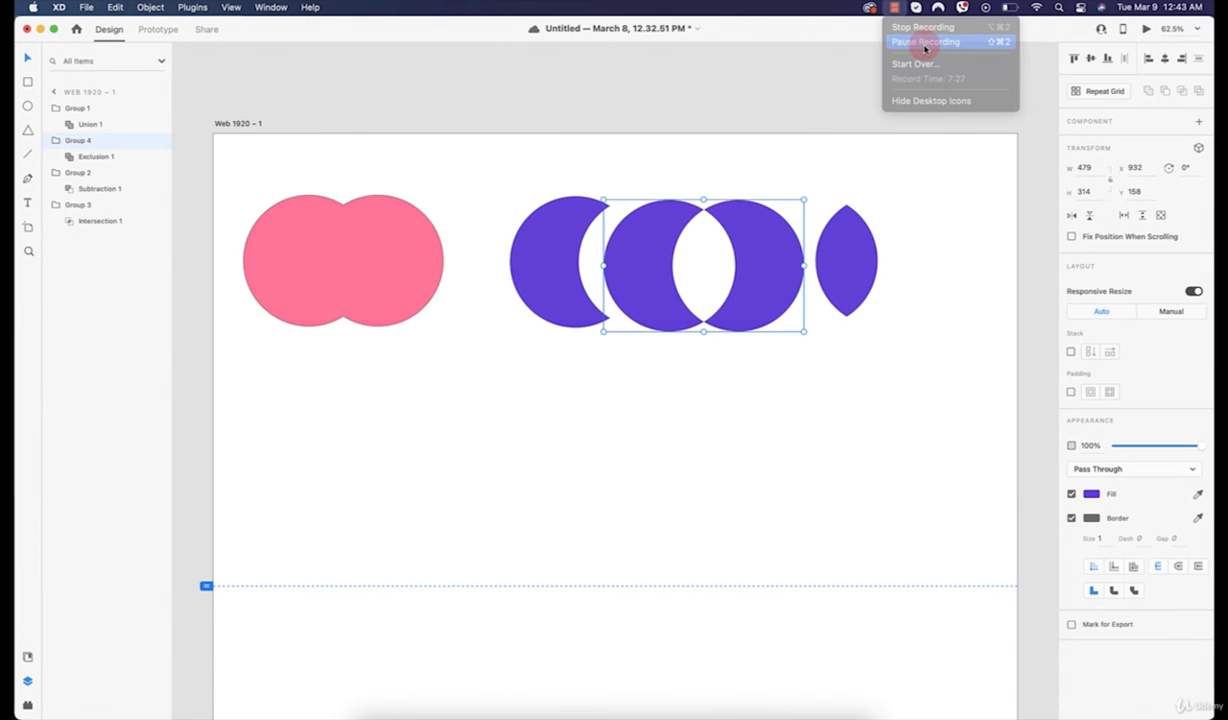